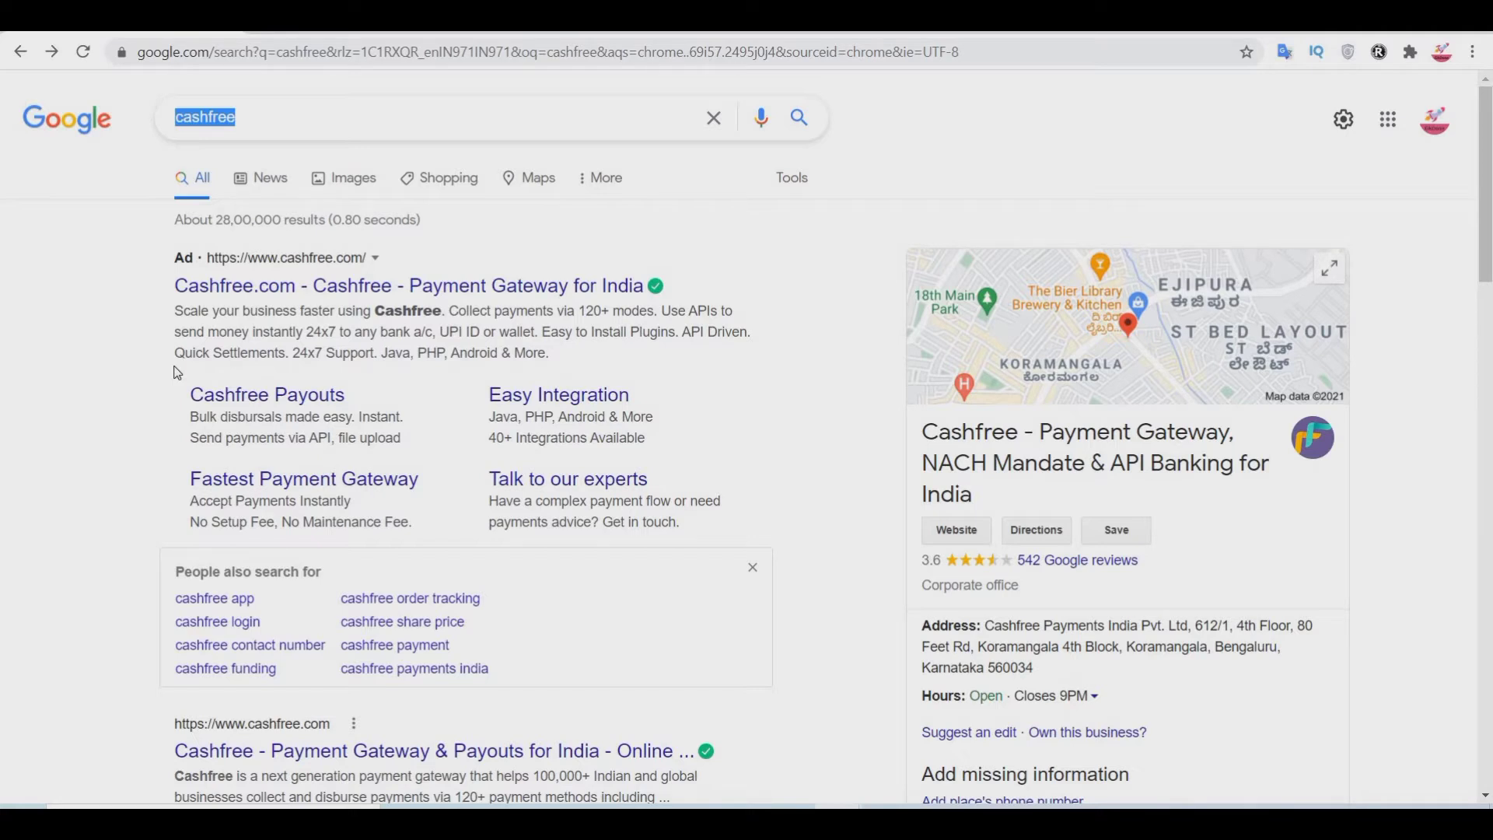
Step: Open the Cashfree.com ad result from the Google search for 'cashfree'
{"action": "left_click", "coordinate": [281, 288]}
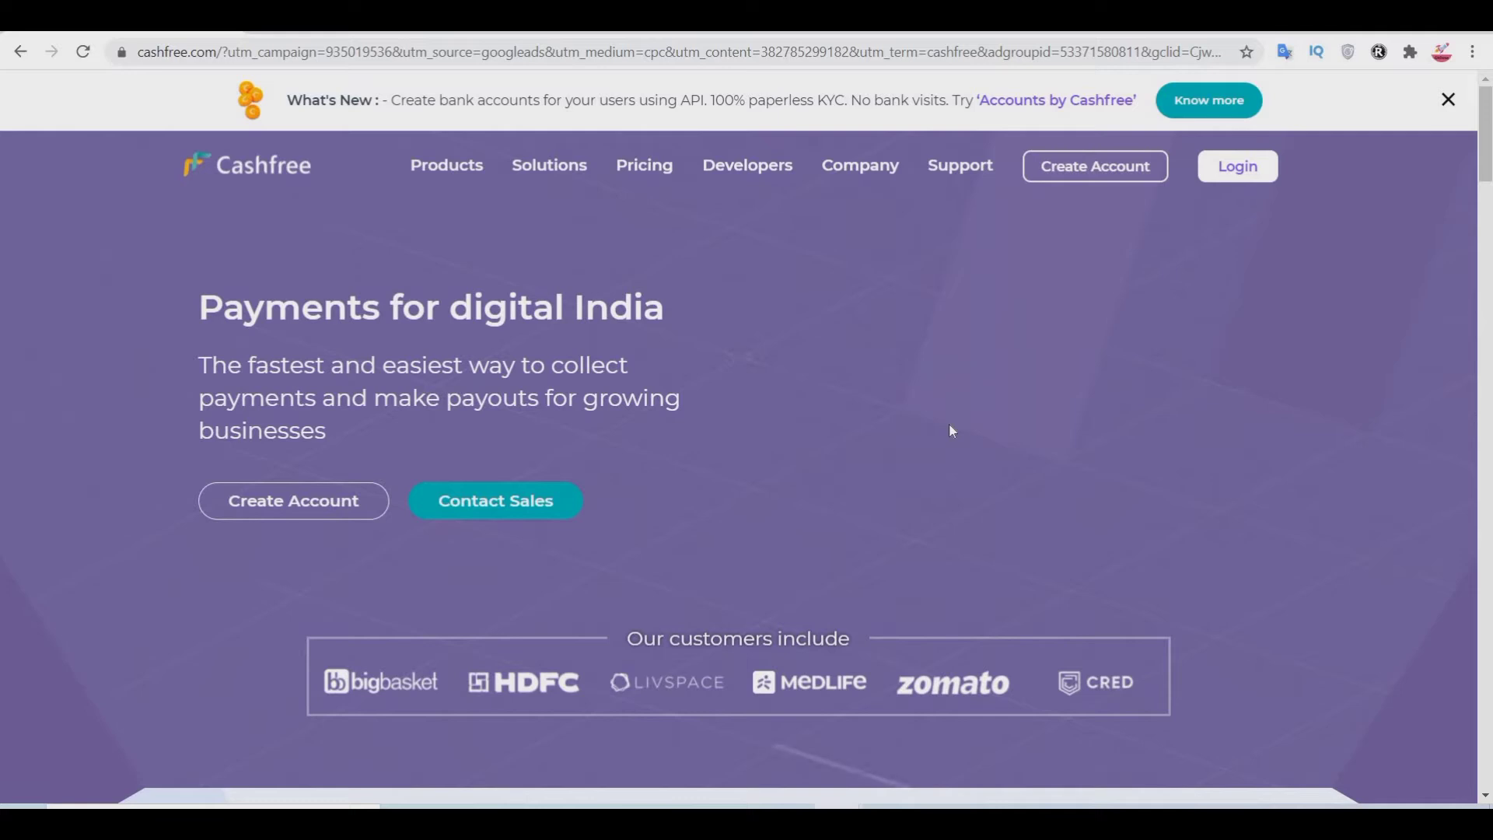
Step: Open the Cashfree Pricing page and scroll down to the Payment Gateway charges table
{"action": "left_click", "coordinate": [658, 182]}
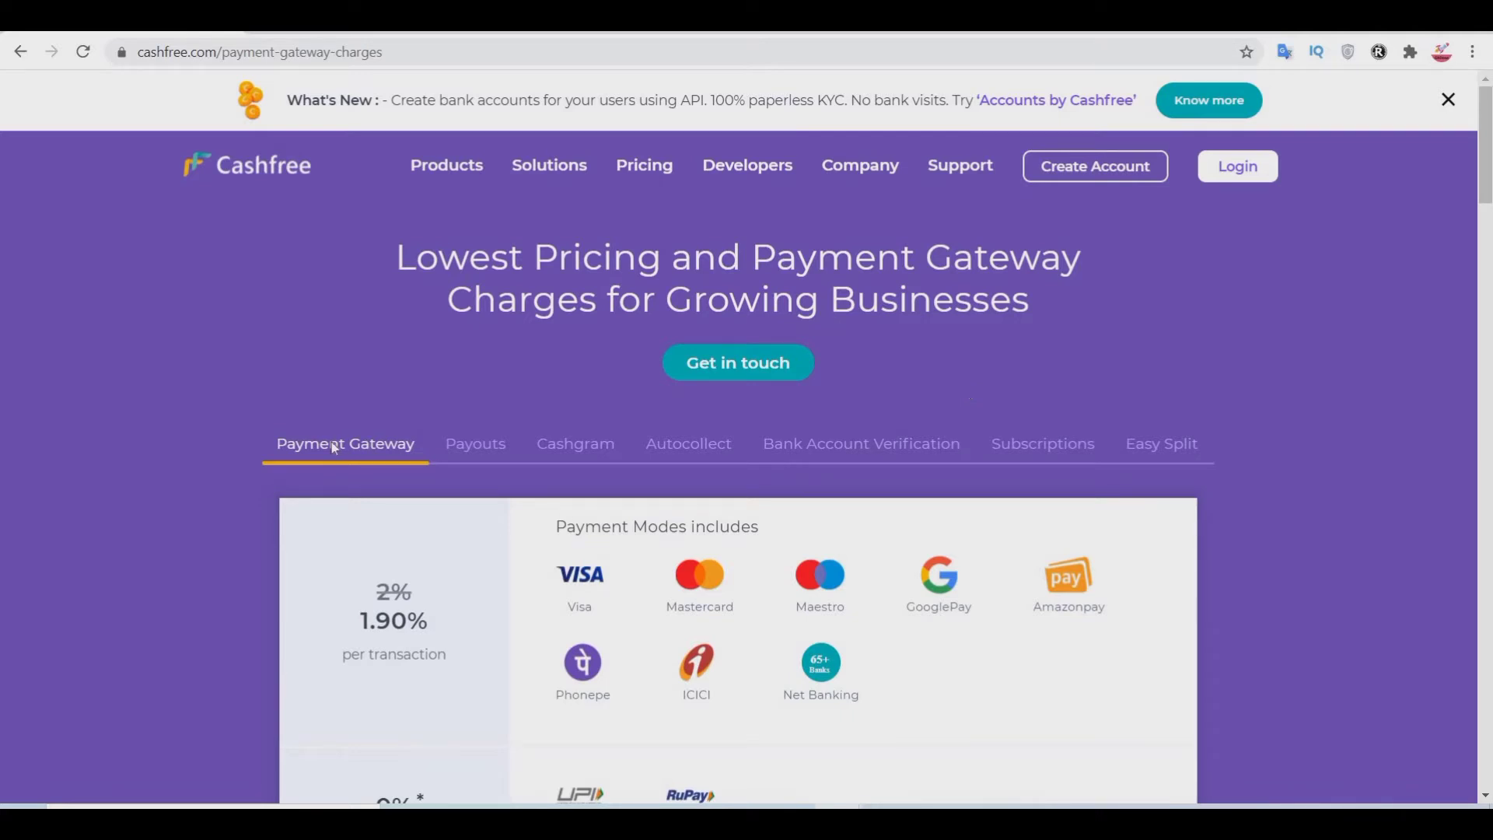
{"action": "scroll", "coordinate": [454, 549], "scroll_direction": "down", "scroll_amount": 3}
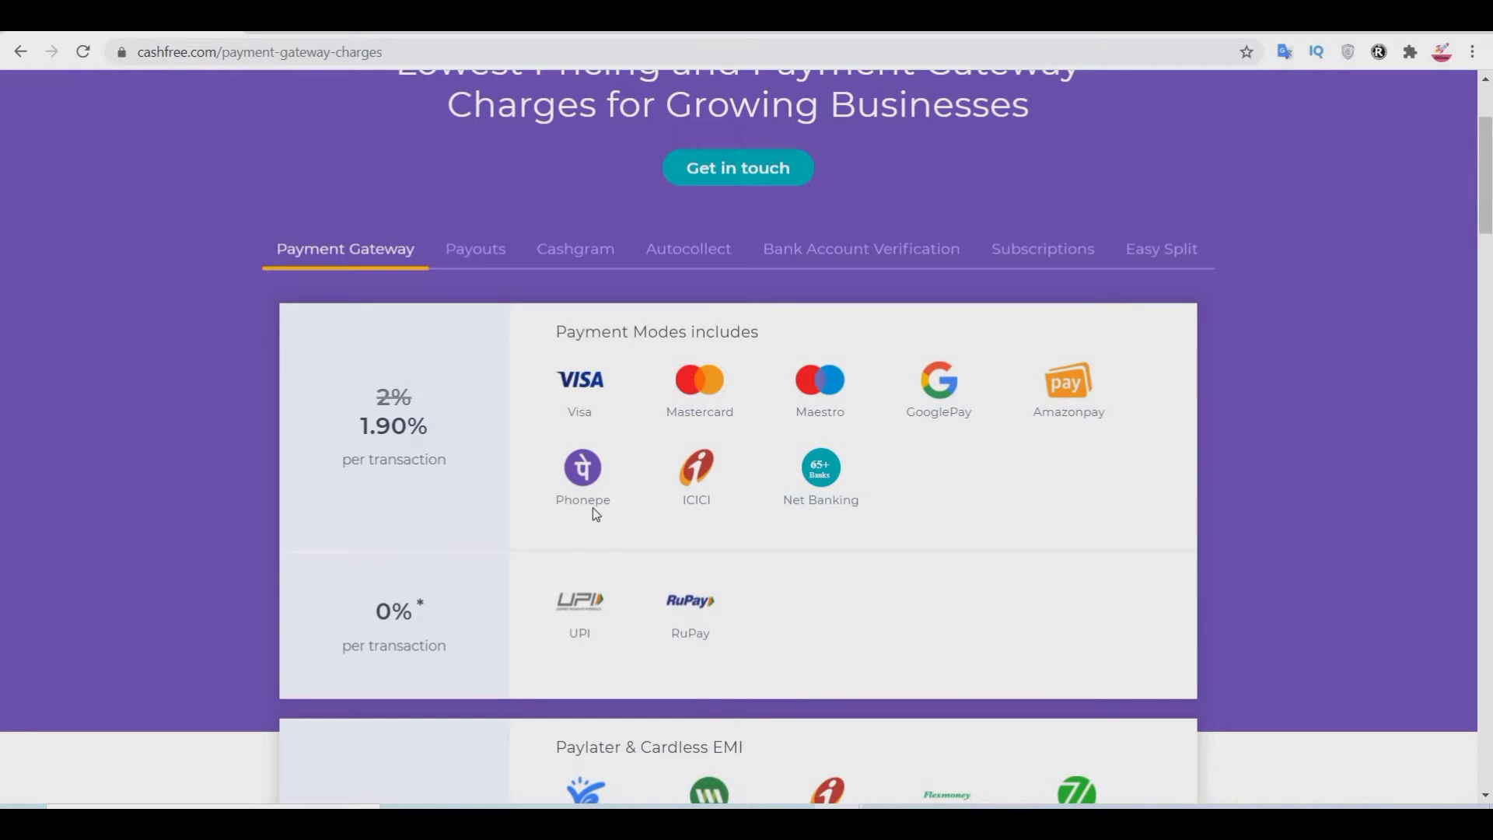
{"action": "scroll", "coordinate": [592, 507], "scroll_direction": "down", "scroll_amount": 5}
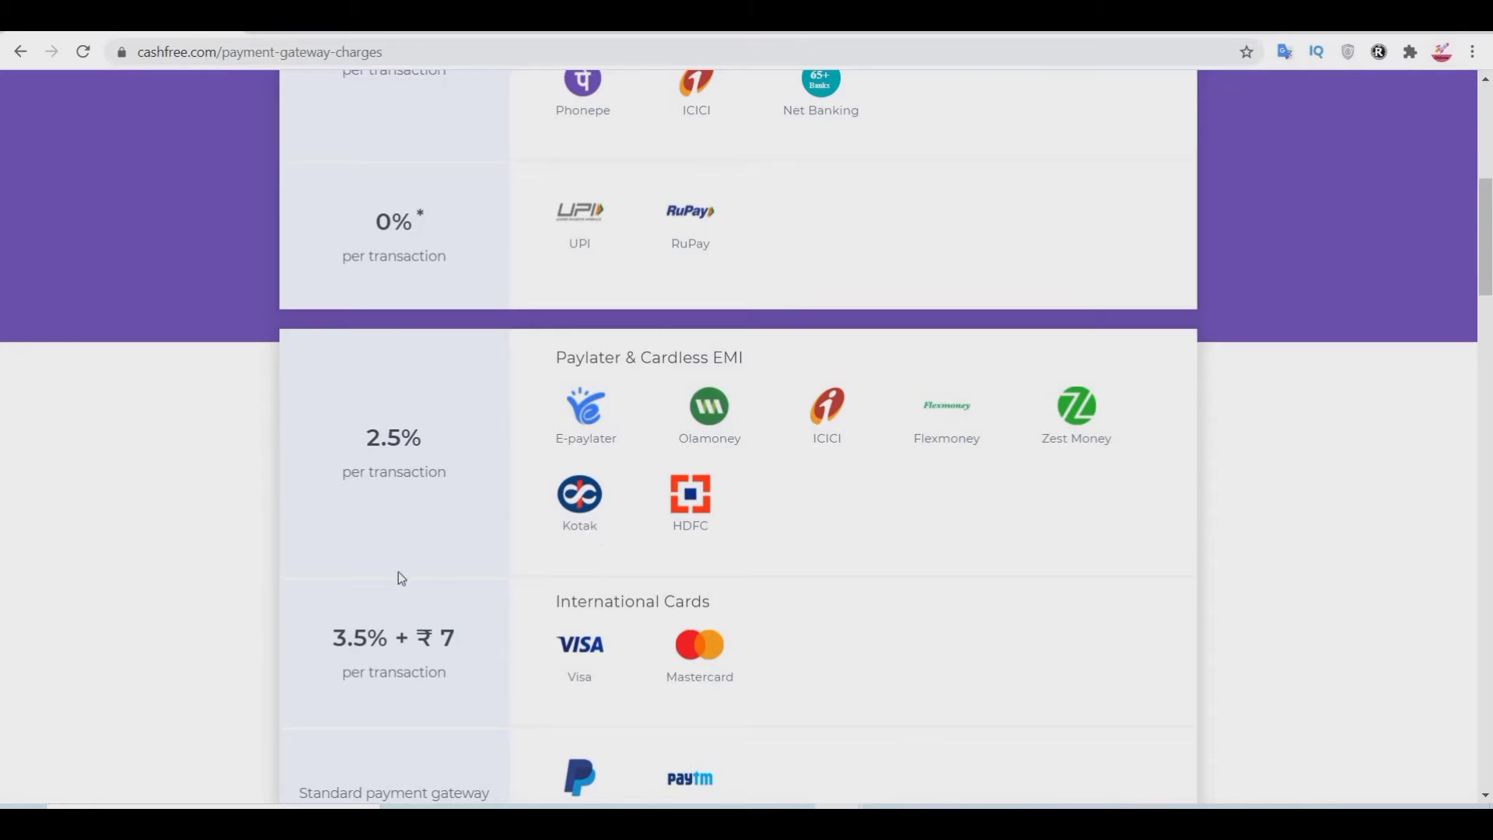
{"action": "scroll", "coordinate": [900, 533], "scroll_direction": "down", "scroll_amount": 3}
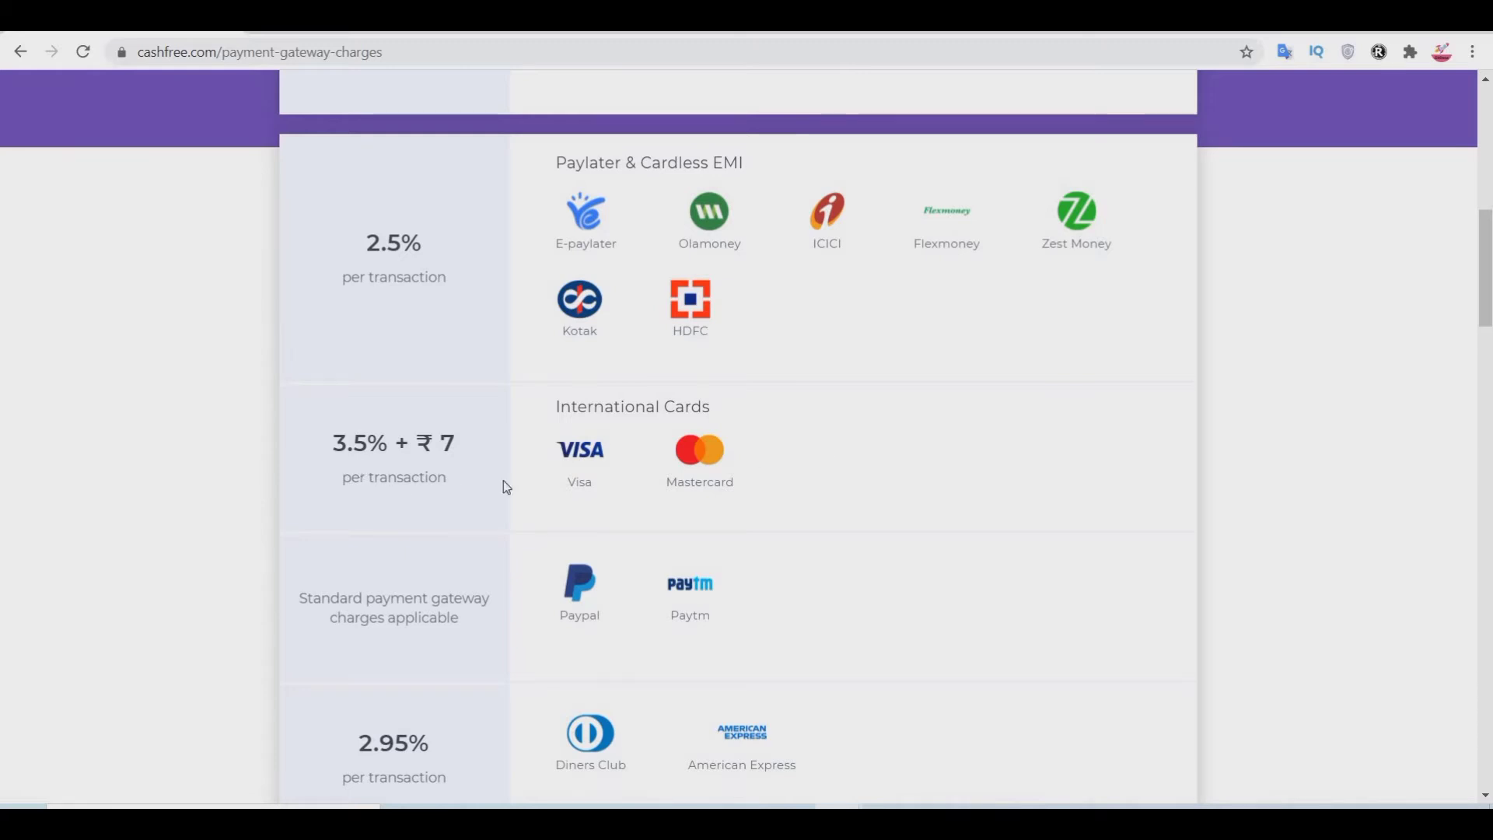
Step: Highlight the 3.5% + ₹7 international cards fee, then scroll through the remaining charges and back
{"action": "left_click_drag", "start_coordinate": [459, 445], "coordinate": [332, 453]}
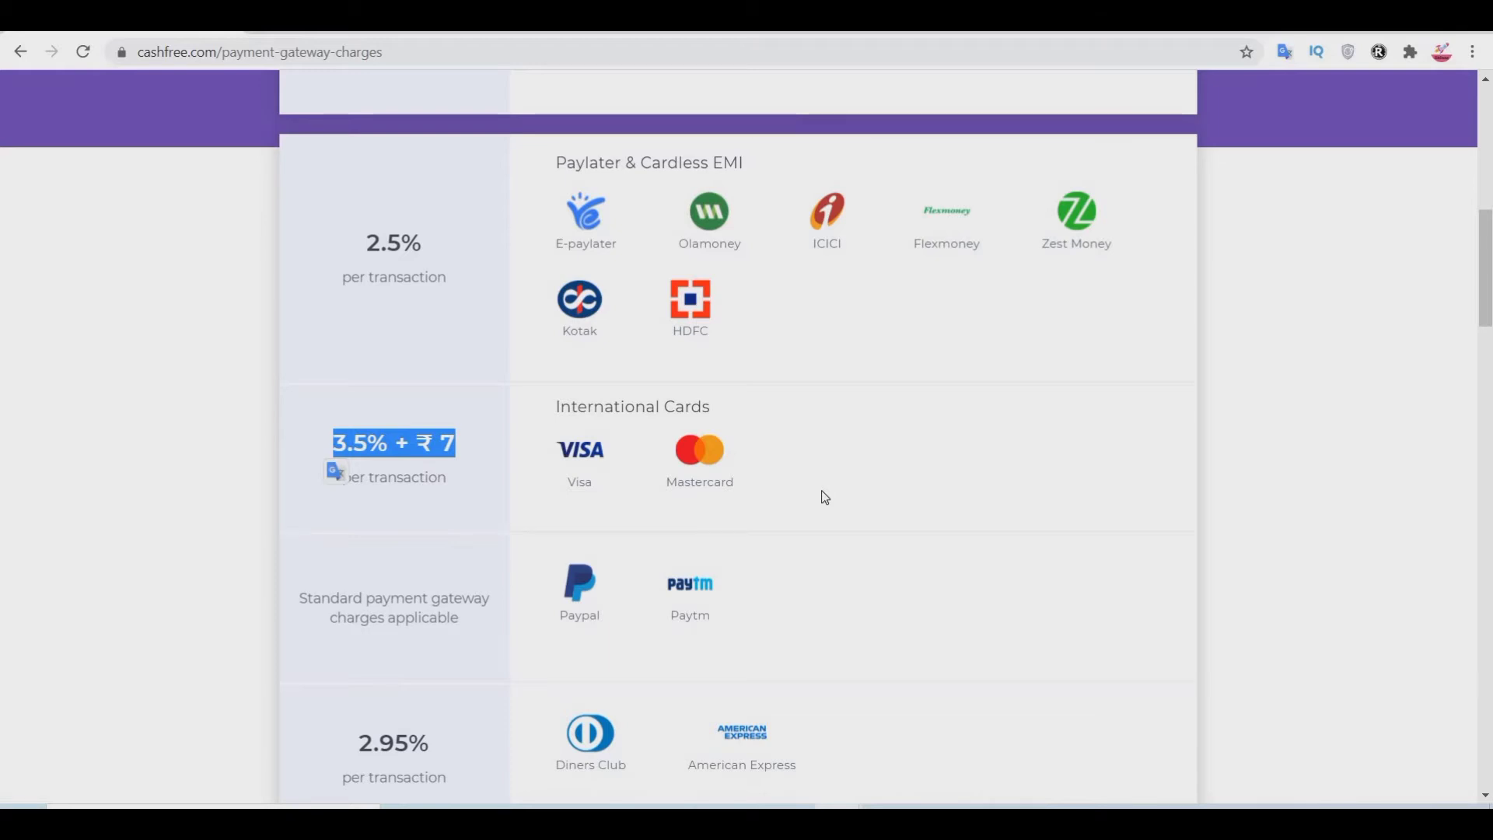
{"action": "left_click", "coordinate": [397, 445]}
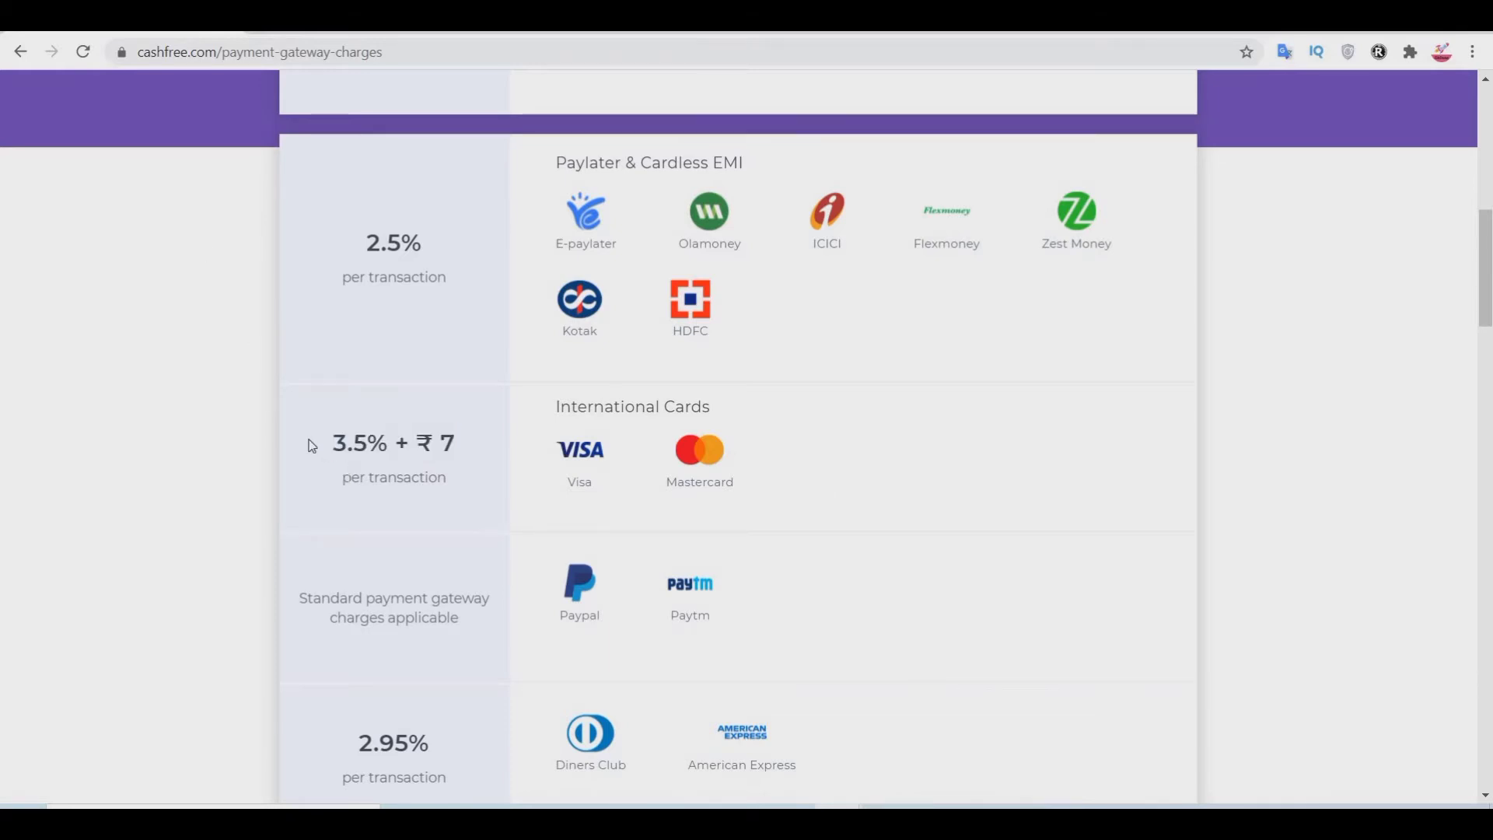
{"action": "left_click_drag", "start_coordinate": [315, 442], "coordinate": [506, 442]}
{"action": "left_click", "coordinate": [506, 442]}
{"action": "scroll", "coordinate": [478, 470], "scroll_direction": "down", "scroll_amount": 4}
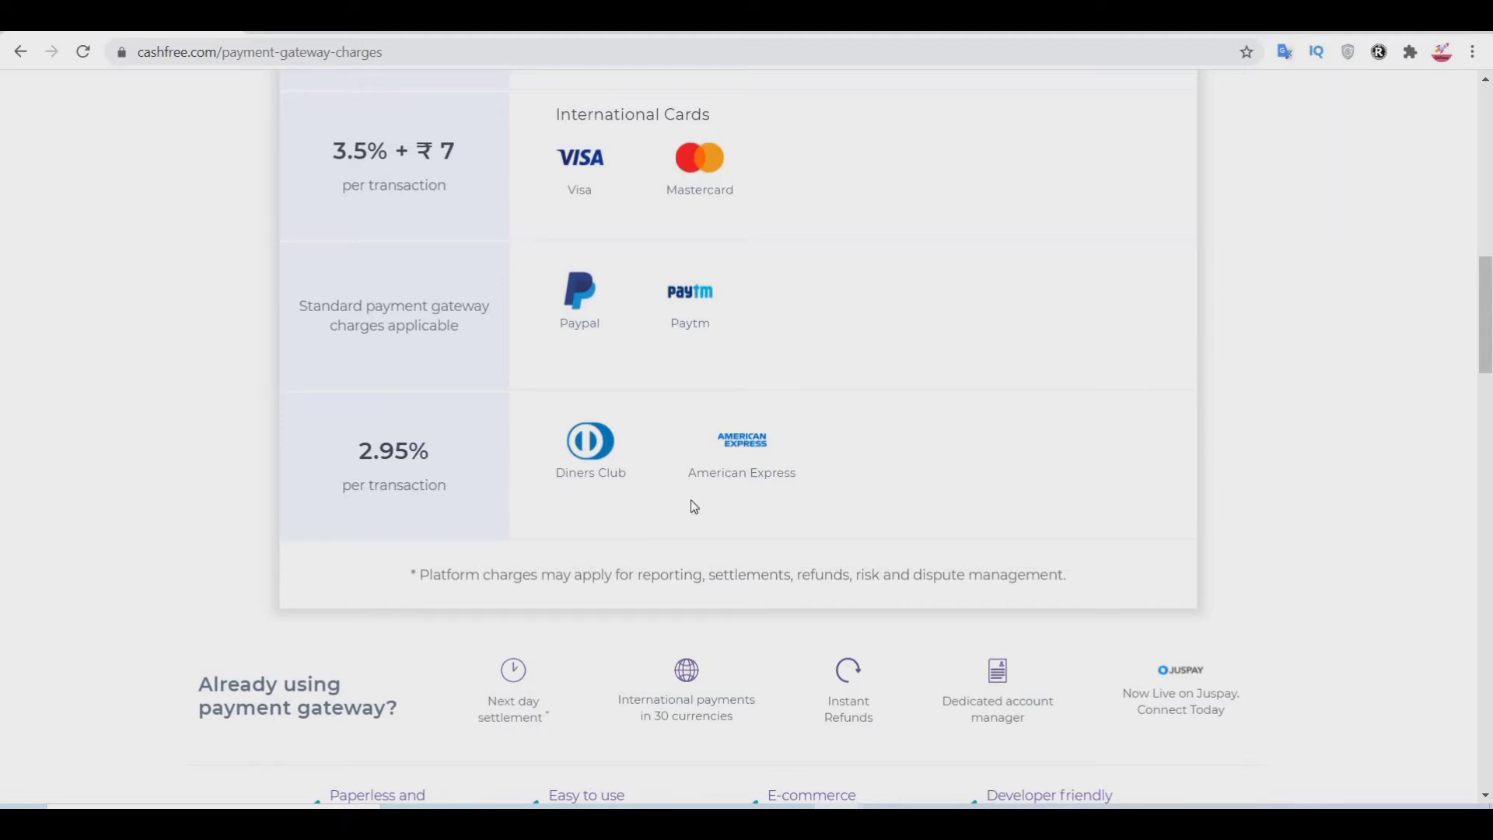
{"action": "scroll", "coordinate": [693, 500], "scroll_direction": "down", "scroll_amount": 7}
{"action": "scroll", "coordinate": [653, 451], "scroll_direction": "up", "scroll_amount": 15}
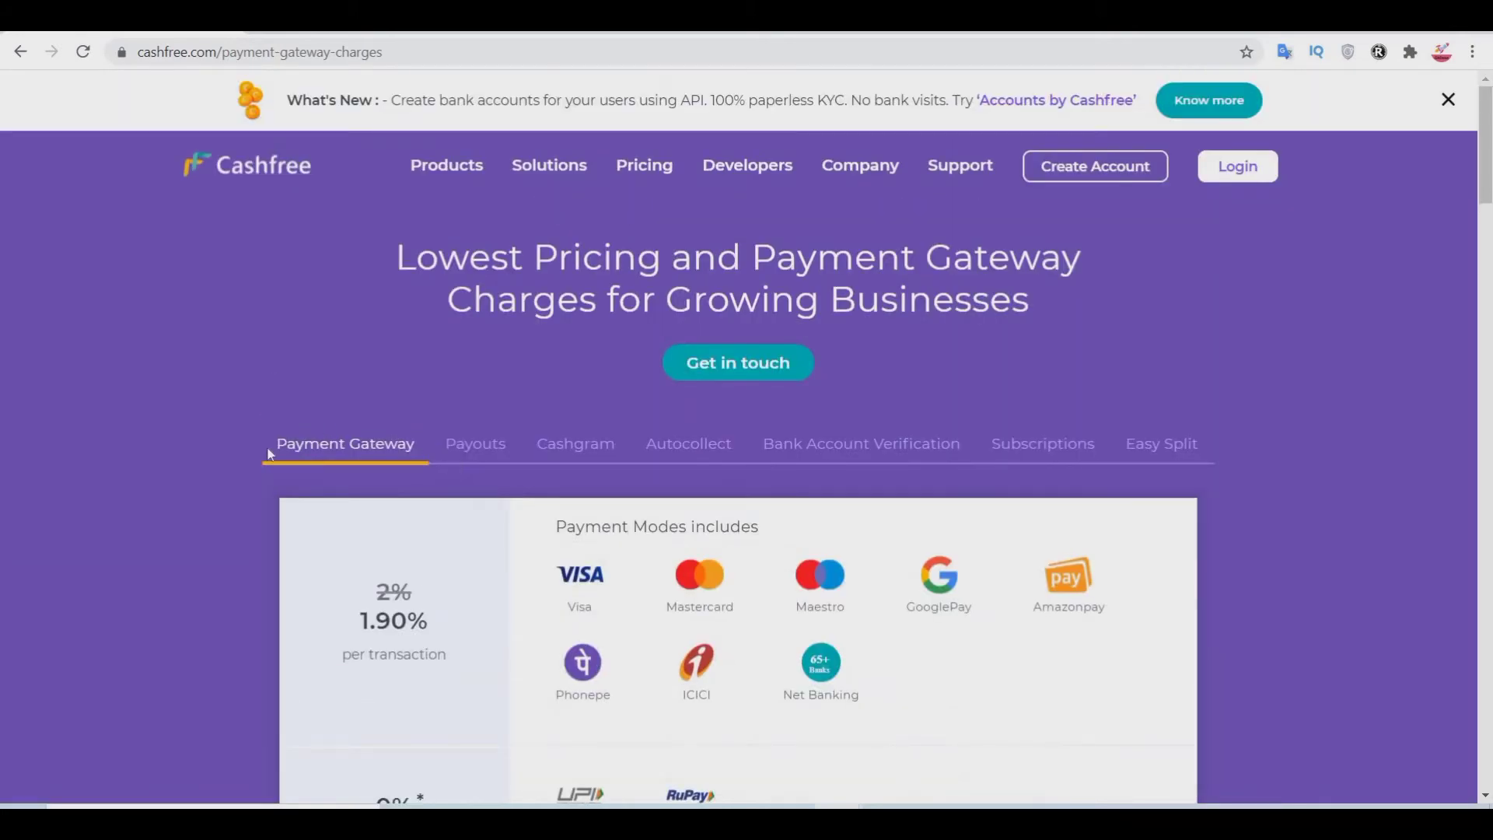
{"action": "left_click", "coordinate": [481, 442]}
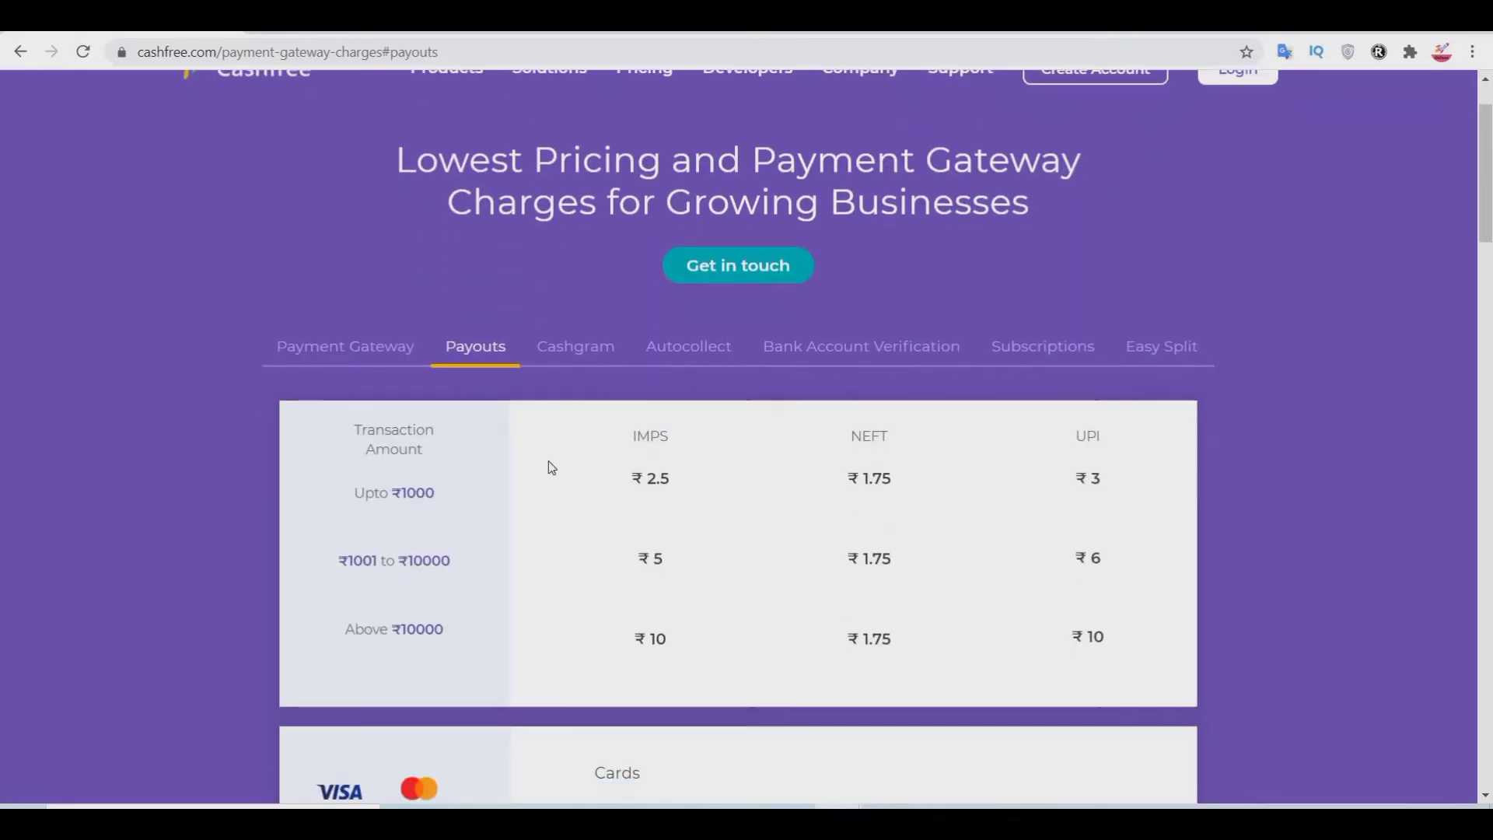
{"action": "scroll", "coordinate": [552, 467], "scroll_direction": "down", "scroll_amount": 1}
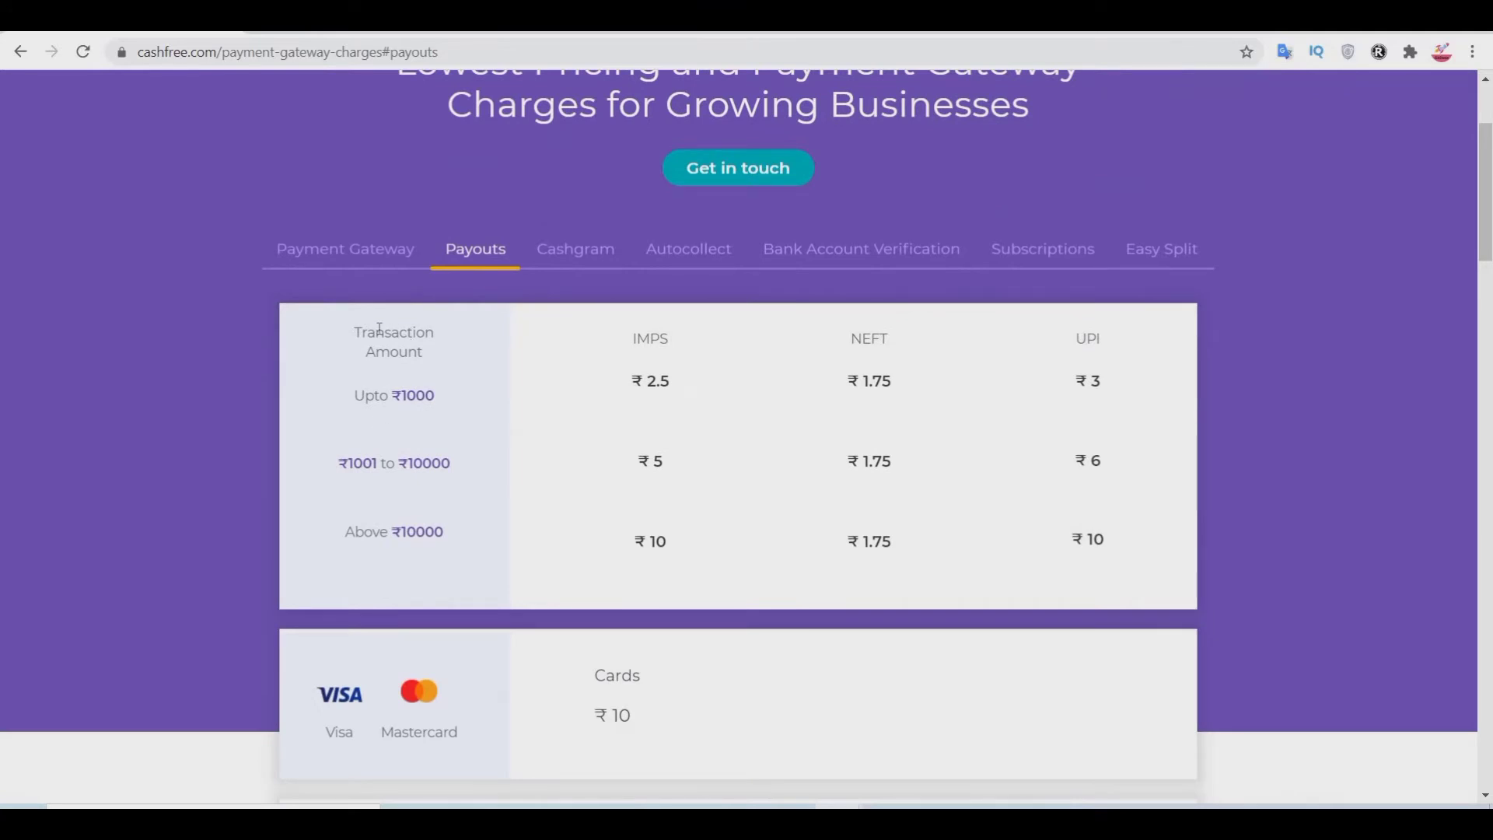
{"action": "left_click_drag", "start_coordinate": [354, 396], "coordinate": [657, 319]}
{"action": "left_click", "coordinate": [636, 334]}
{"action": "double_click", "coordinate": [638, 334]}
{"action": "left_click_drag", "start_coordinate": [846, 330], "coordinate": [917, 397]}
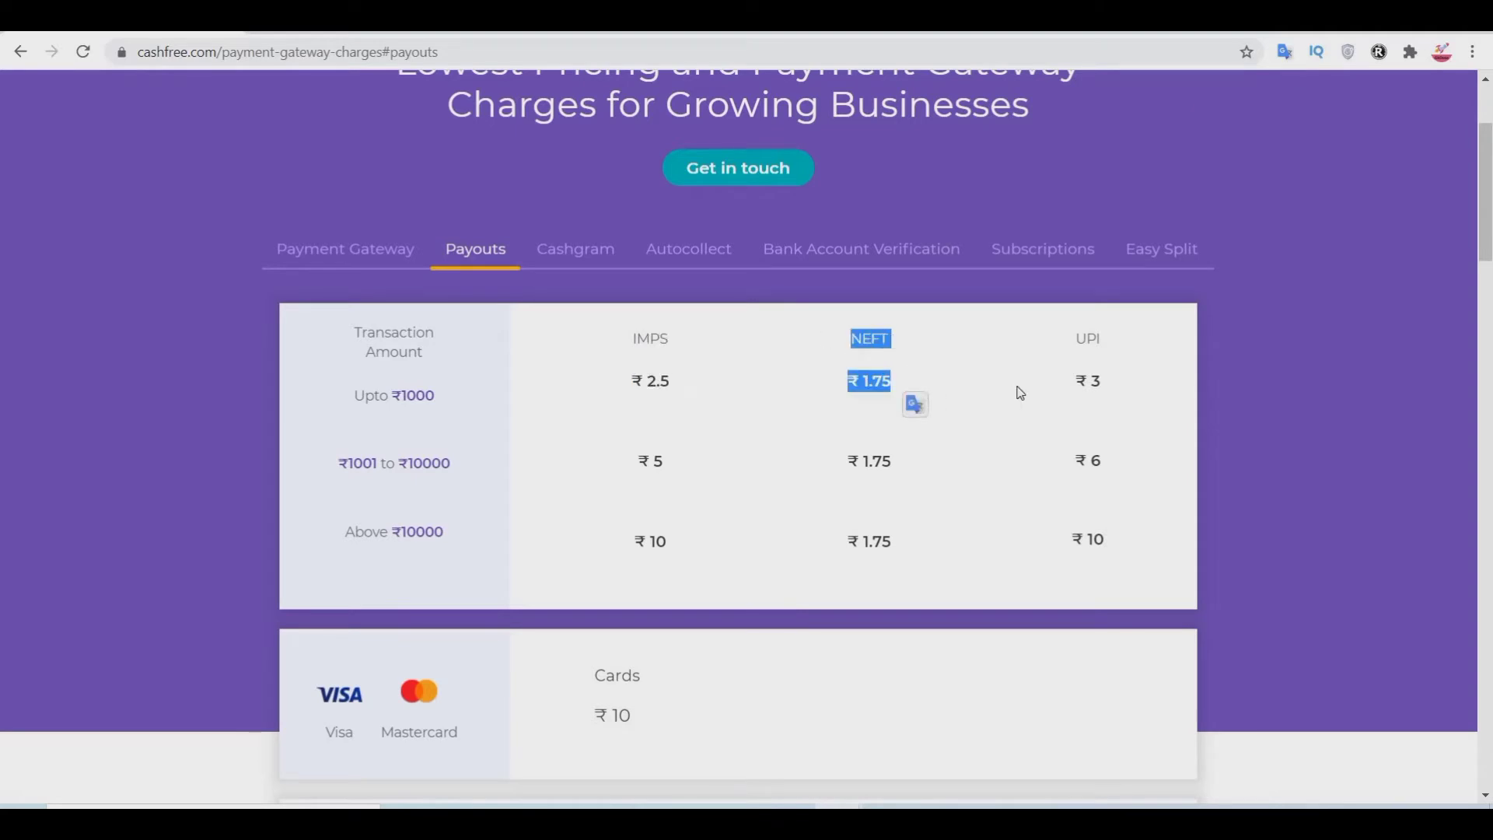
{"action": "left_click_drag", "start_coordinate": [1120, 342], "coordinate": [1131, 397]}
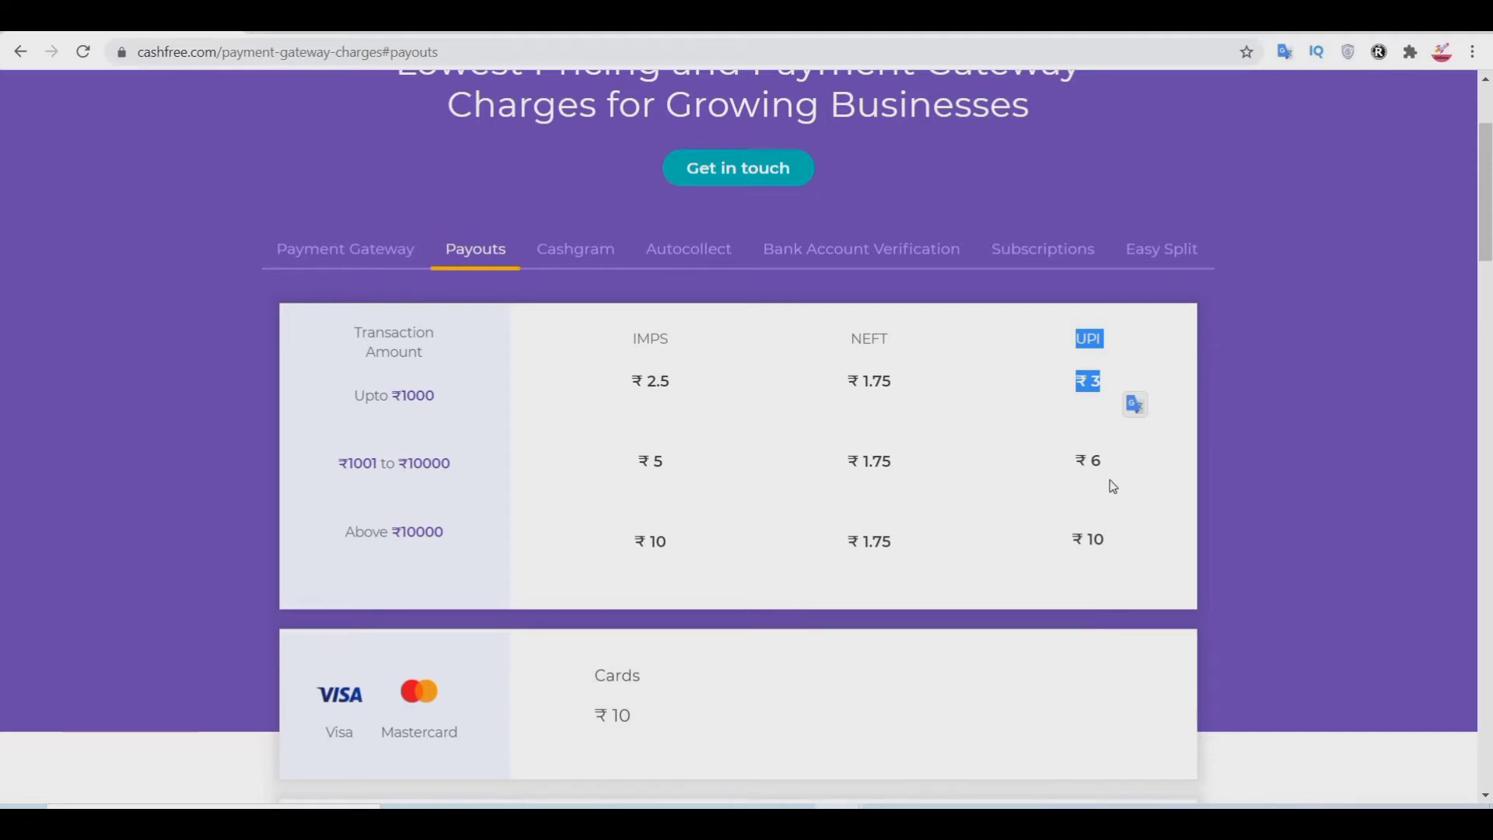
{"action": "scroll", "coordinate": [611, 327], "scroll_direction": "down", "scroll_amount": 5}
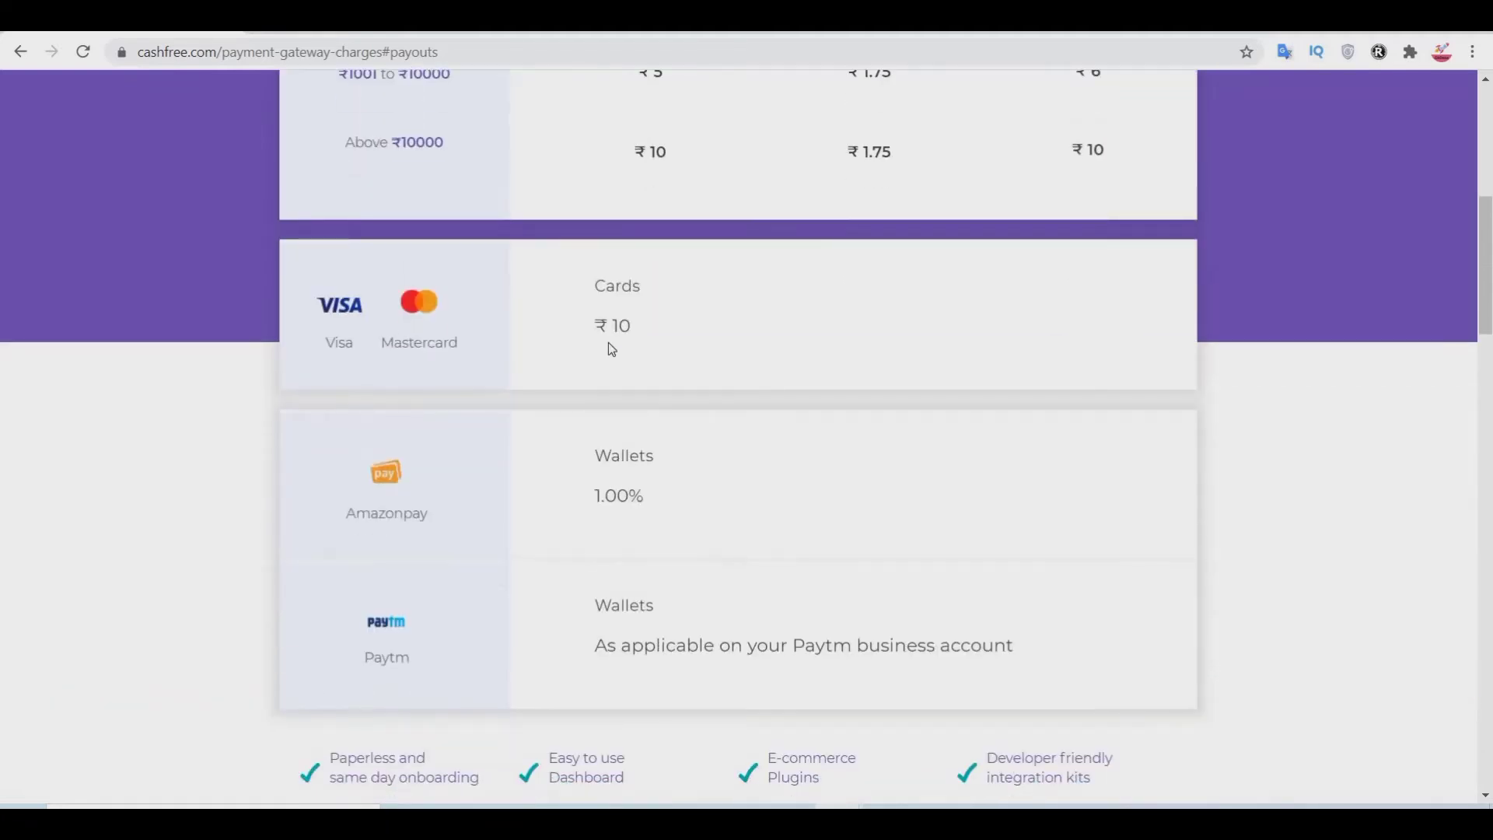
{"action": "scroll", "coordinate": [611, 342], "scroll_direction": "up", "scroll_amount": 6}
{"action": "scroll", "coordinate": [634, 313], "scroll_direction": "down", "scroll_amount": 7}
{"action": "scroll", "coordinate": [634, 312], "scroll_direction": "up", "scroll_amount": 7}
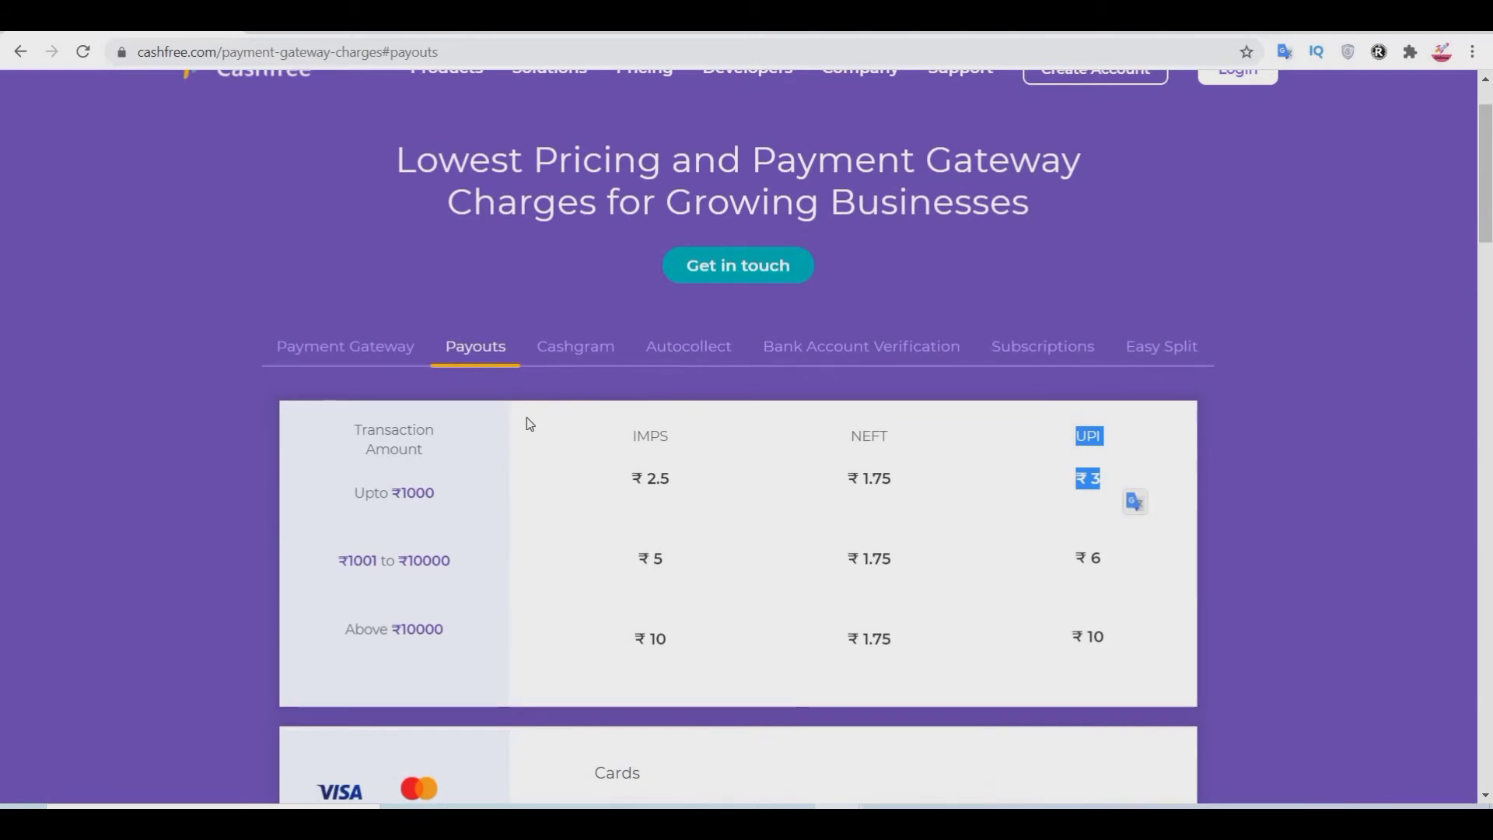
{"action": "left_click", "coordinate": [620, 347]}
{"action": "scroll", "coordinate": [669, 334], "scroll_direction": "up", "scroll_amount": 2}
{"action": "scroll", "coordinate": [712, 328], "scroll_direction": "down", "scroll_amount": 4}
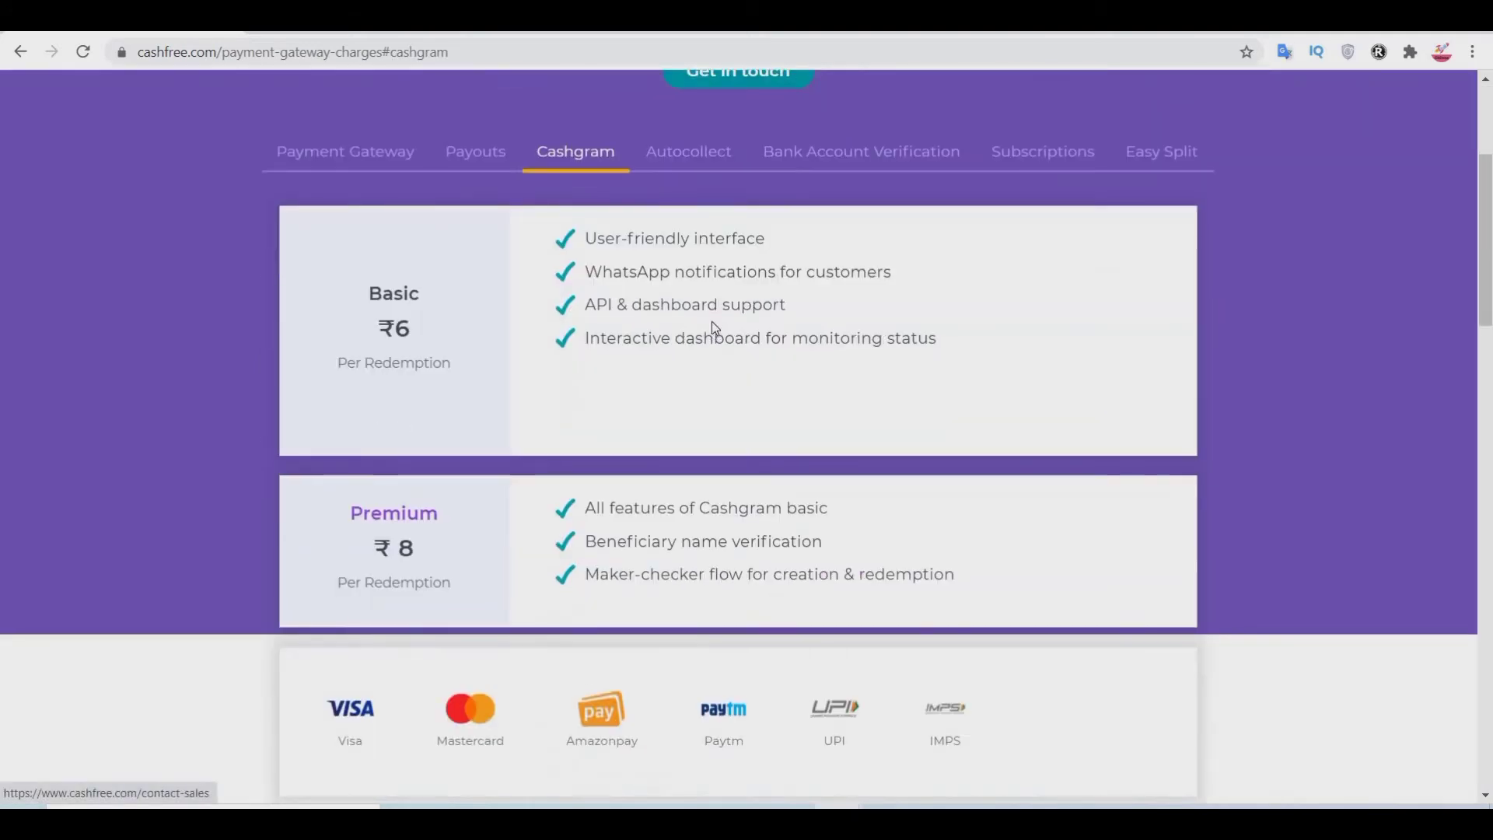
{"action": "scroll", "coordinate": [675, 232], "scroll_direction": "up", "scroll_amount": 1}
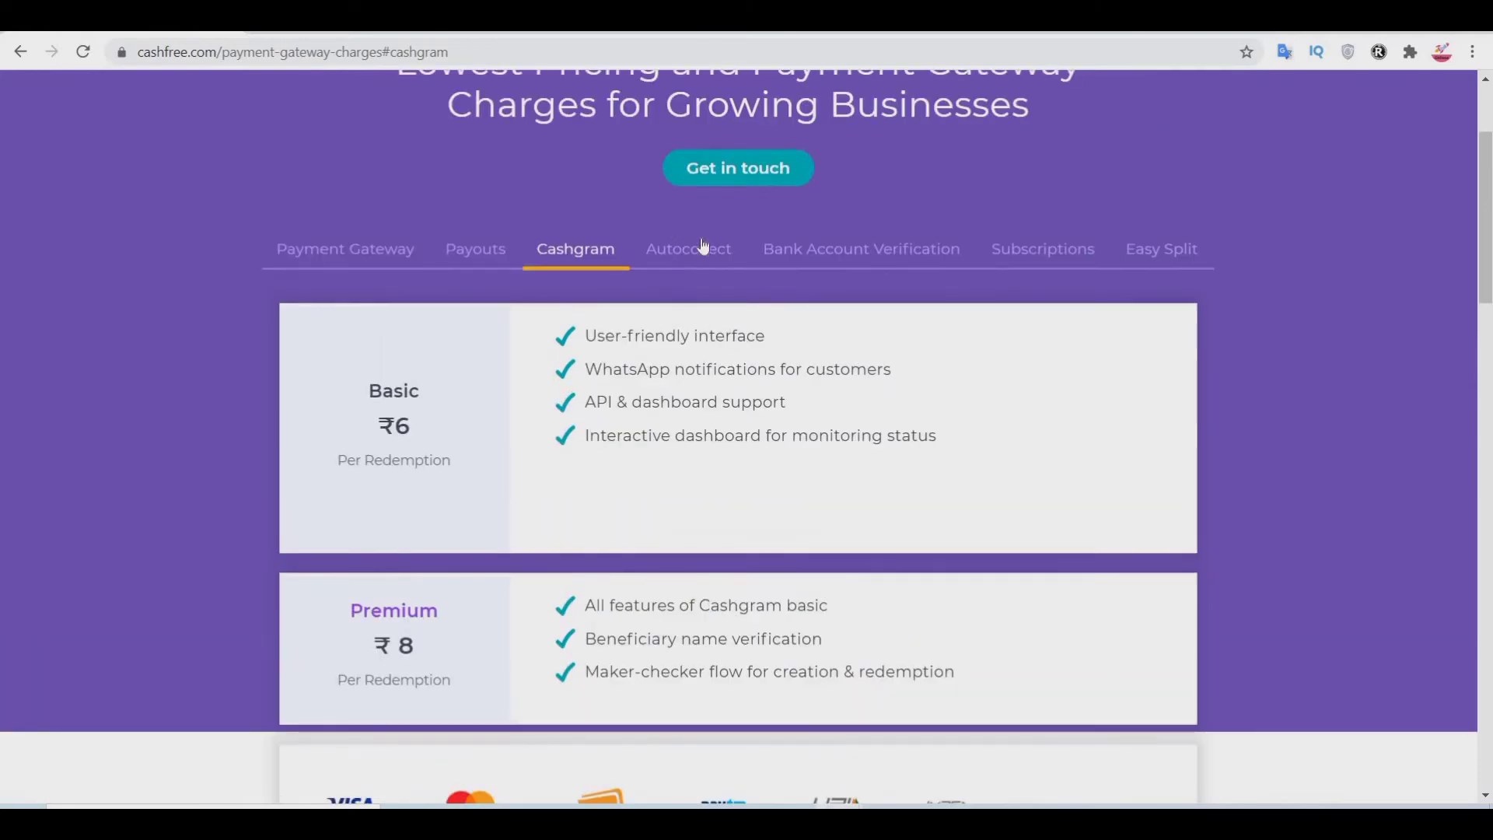
{"action": "left_click", "coordinate": [705, 251]}
{"action": "scroll", "coordinate": [820, 443], "scroll_direction": "up", "scroll_amount": 2}
{"action": "left_click", "coordinate": [900, 432]}
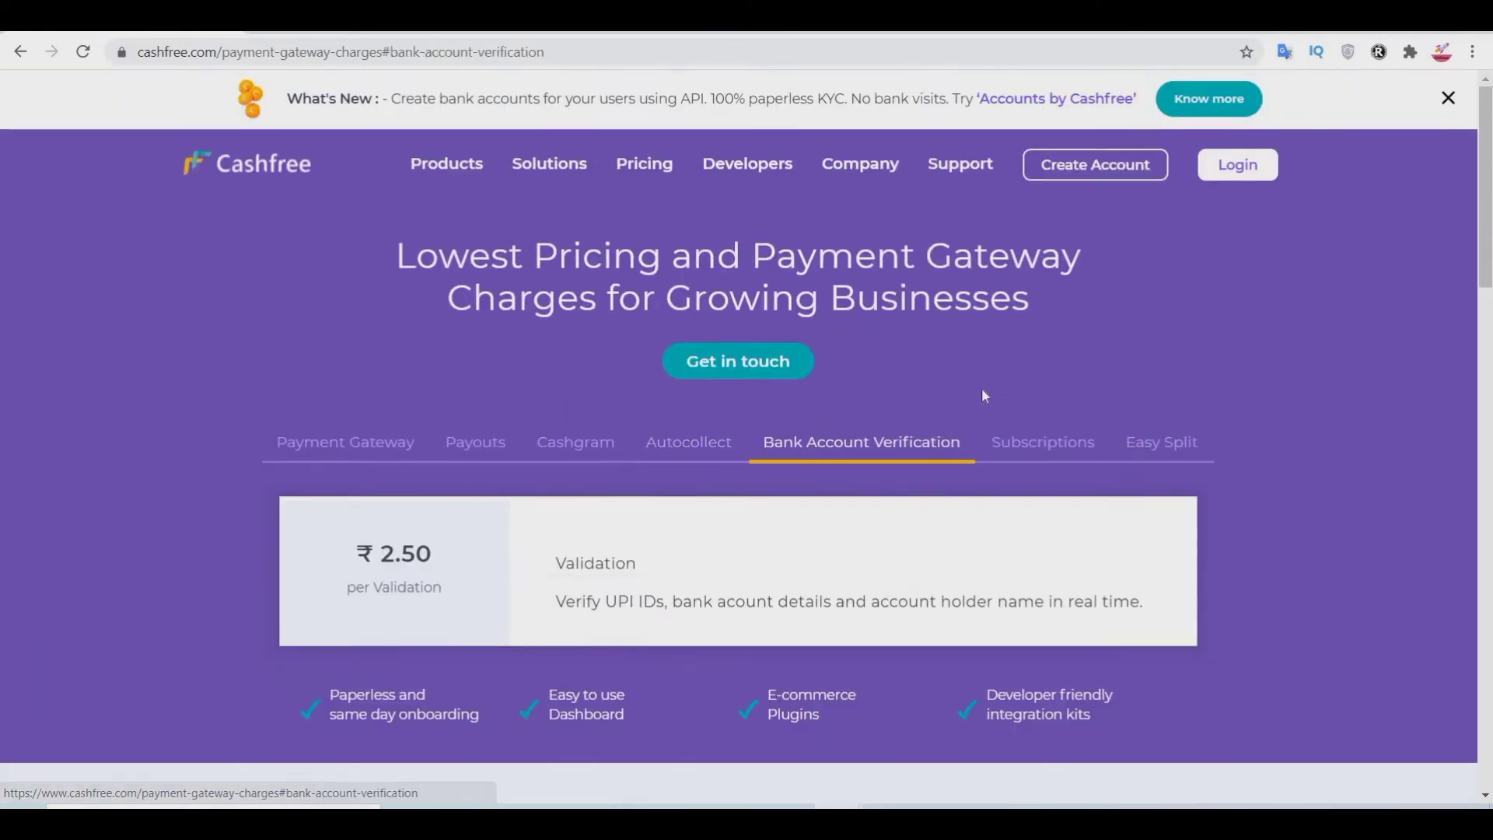
{"action": "scroll", "coordinate": [982, 387], "scroll_direction": "down", "scroll_amount": 1}
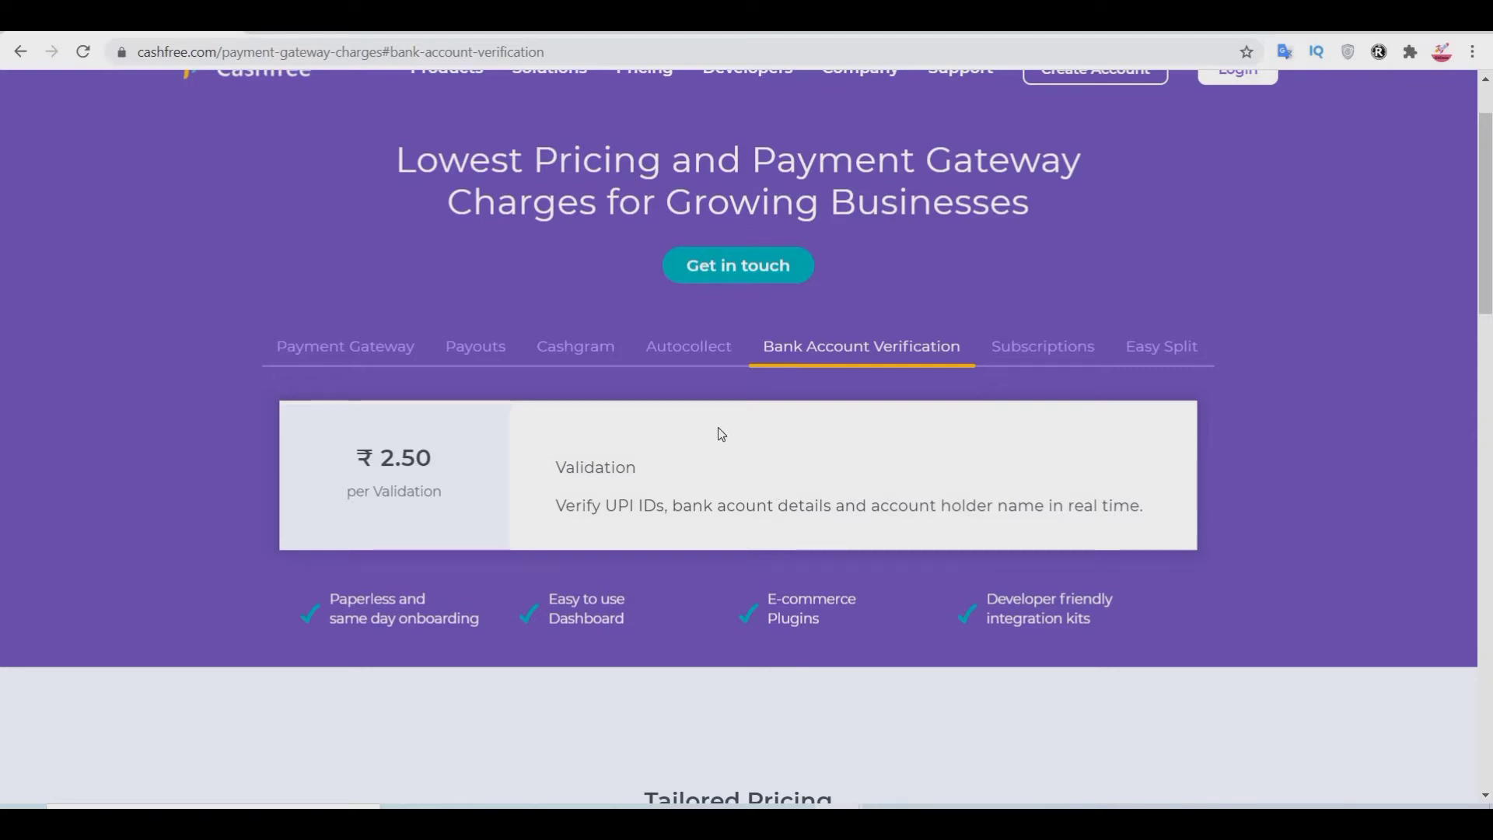
{"action": "left_click", "coordinate": [1043, 348]}
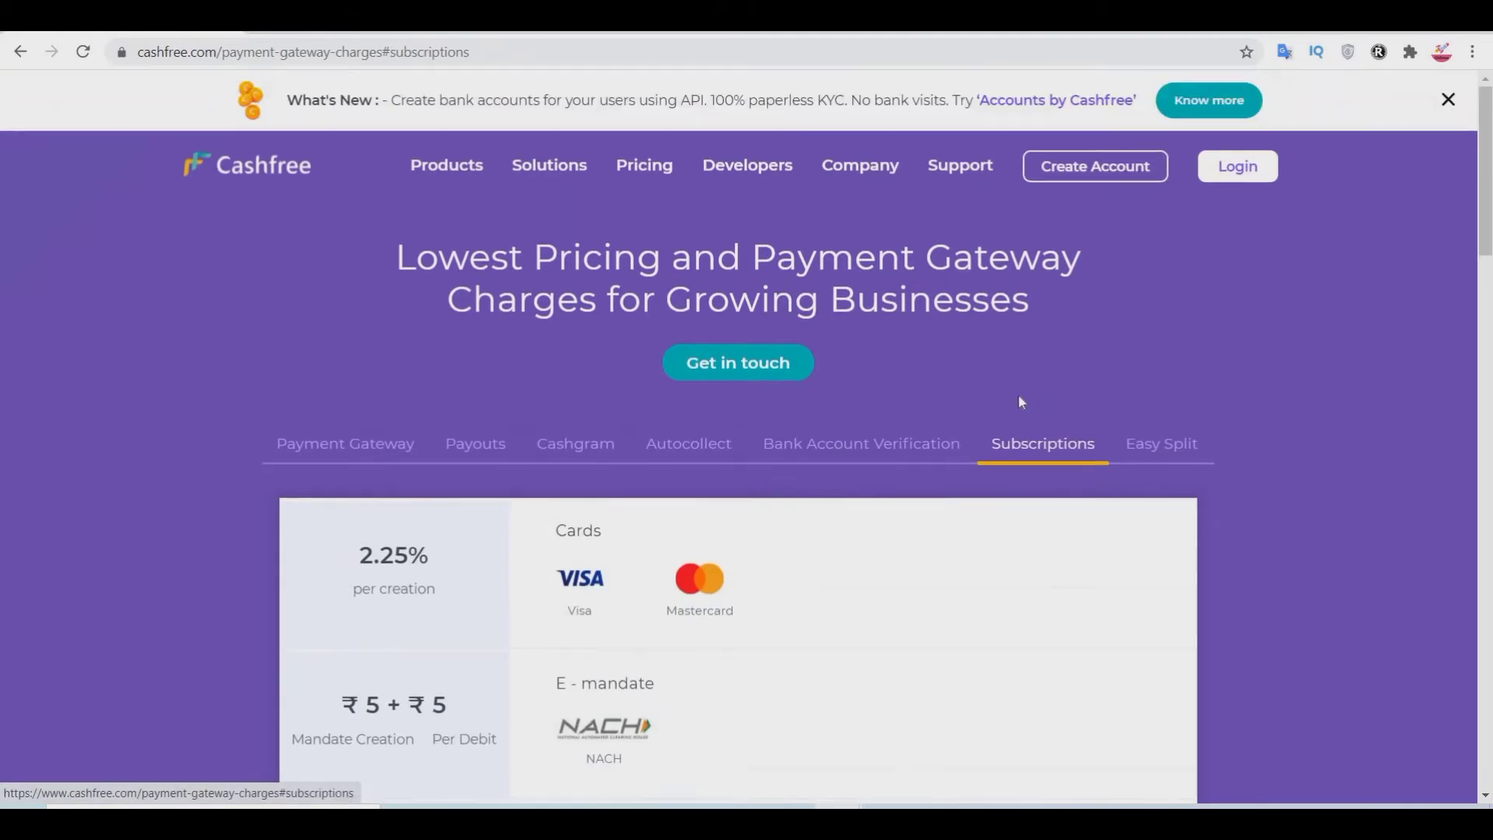
{"action": "left_click_drag", "start_coordinate": [332, 339], "coordinate": [516, 666]}
{"action": "left_click", "coordinate": [1099, 482]}
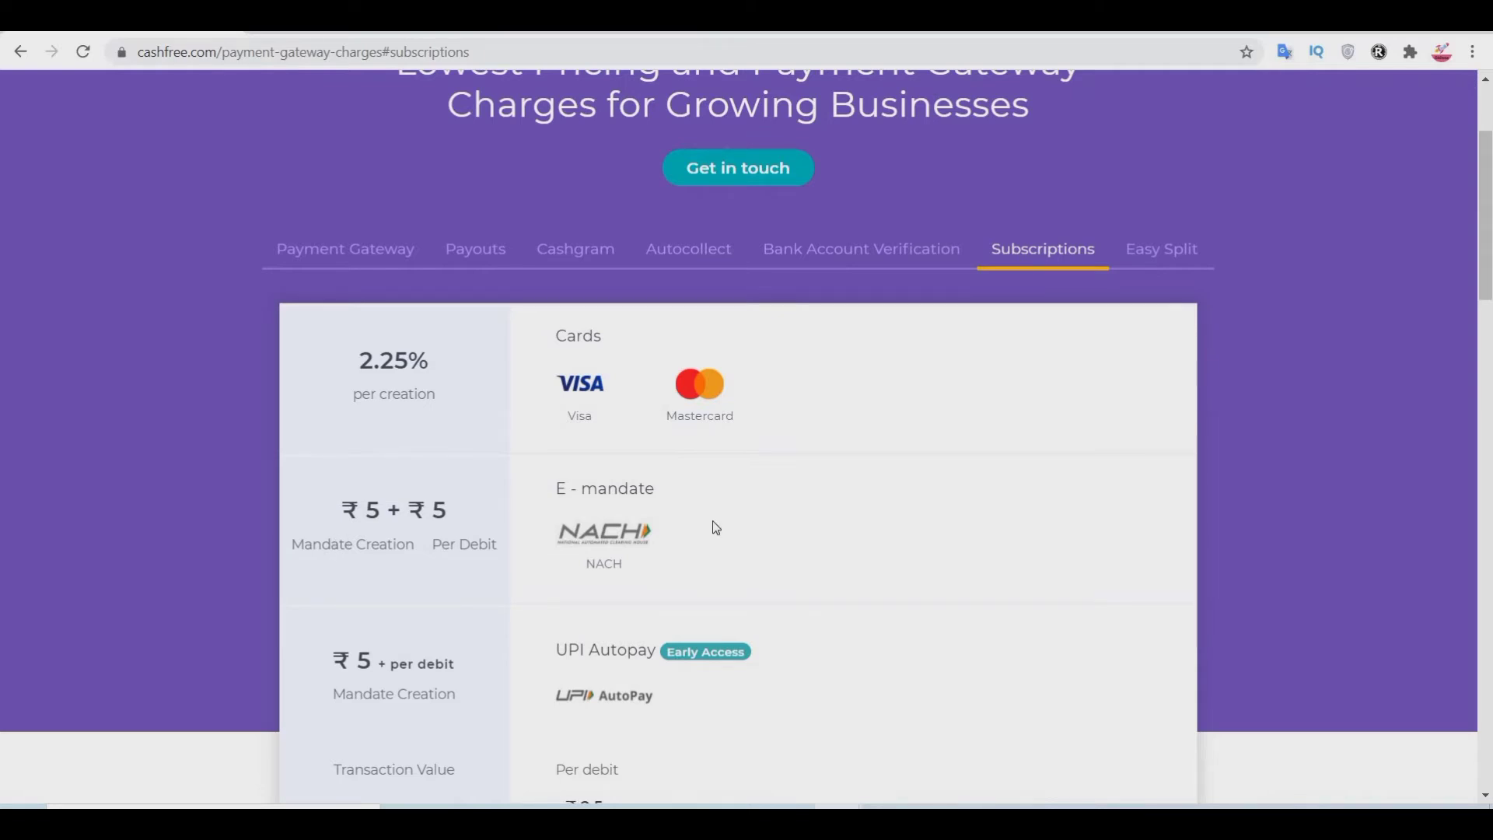
{"action": "scroll", "coordinate": [708, 525], "scroll_direction": "down", "scroll_amount": 3}
{"action": "scroll", "coordinate": [917, 536], "scroll_direction": "down", "scroll_amount": 6}
{"action": "scroll", "coordinate": [910, 524], "scroll_direction": "up", "scroll_amount": 11}
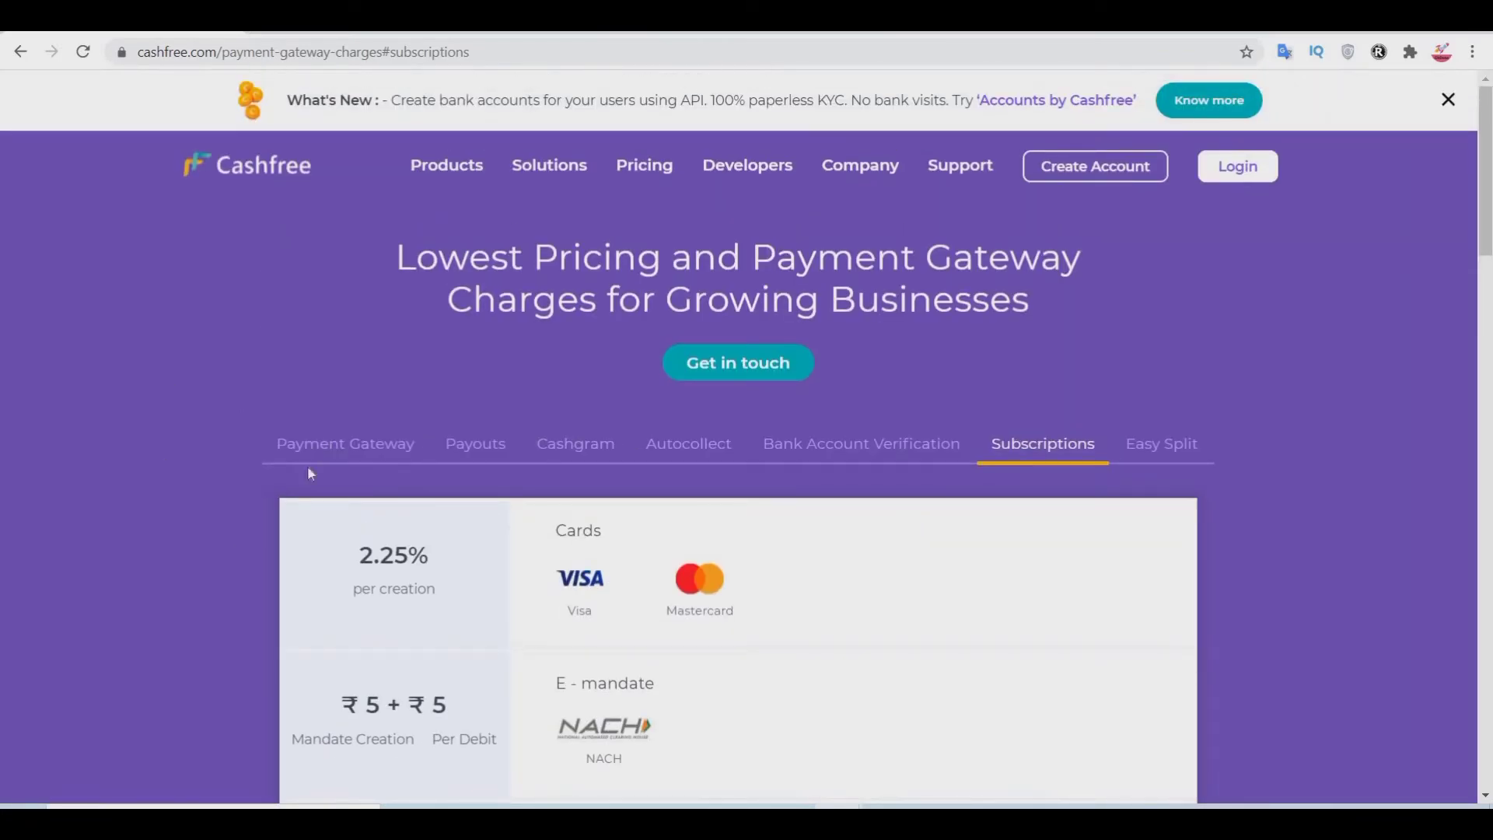
{"action": "left_click", "coordinate": [381, 445]}
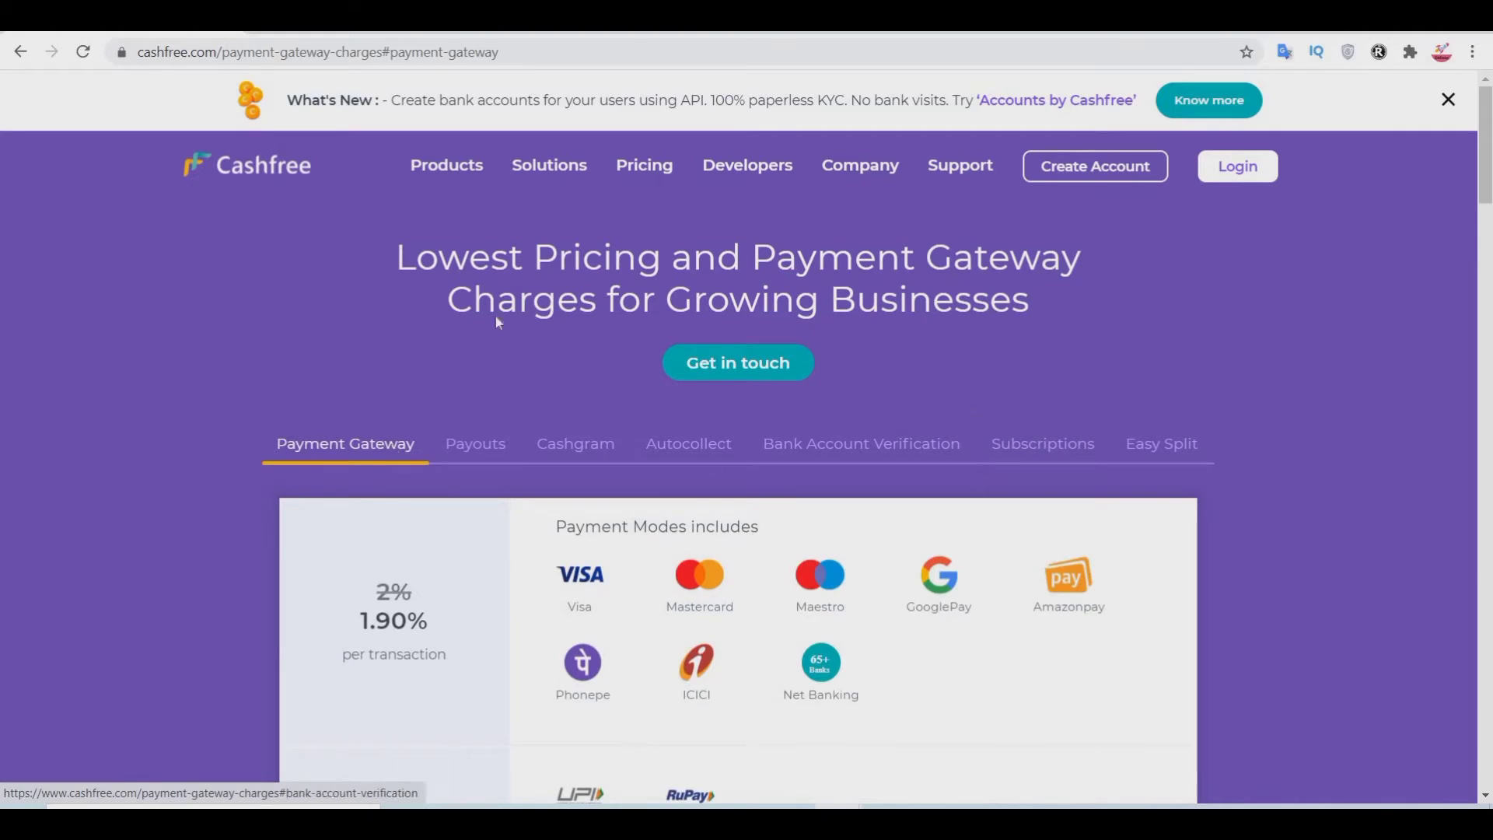
Step: Return to the homepage via the Cashfree logo, browse it, and start creating a new account
{"action": "left_click", "coordinate": [265, 189]}
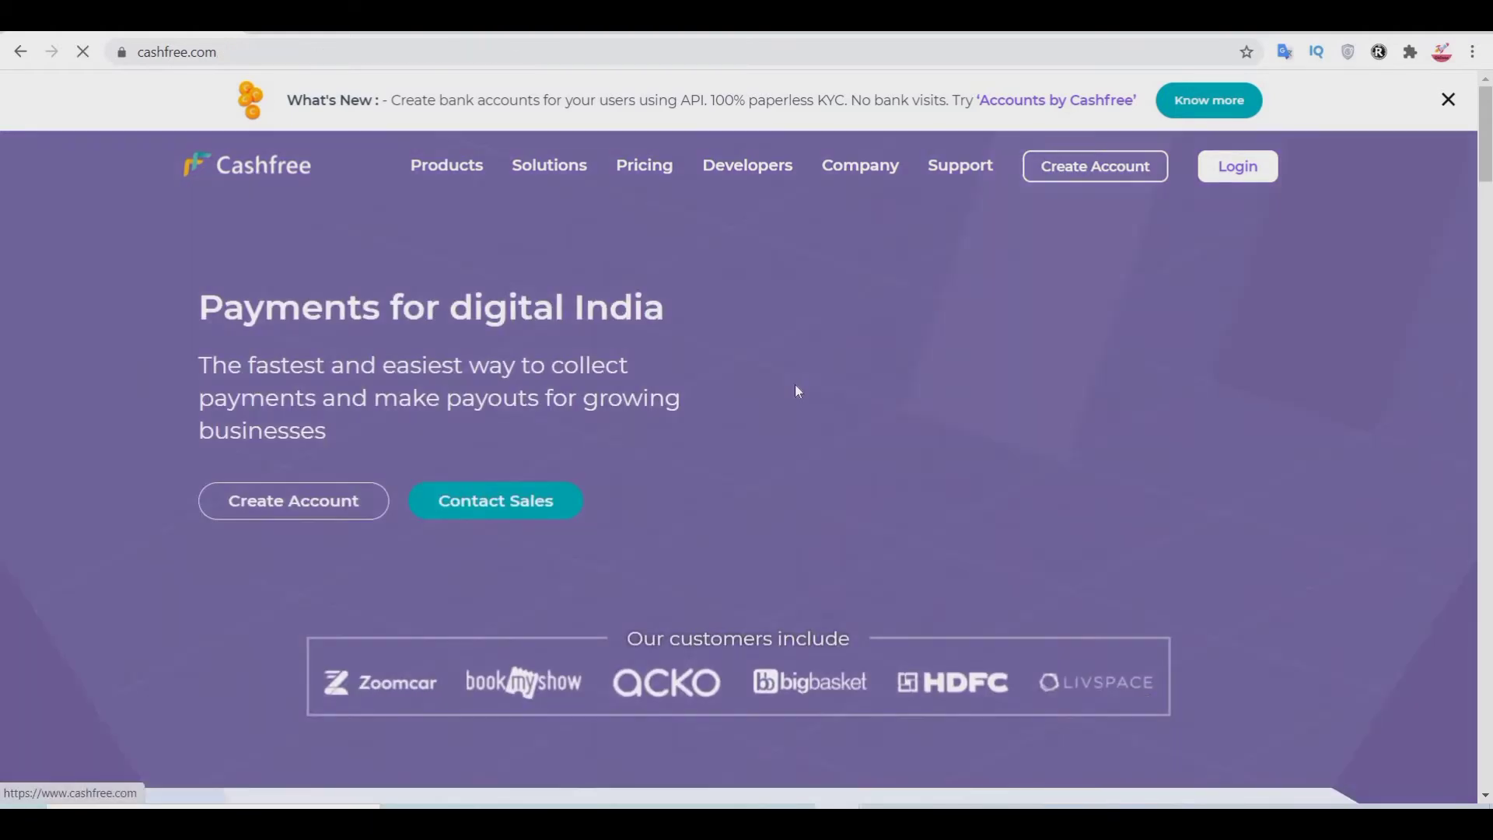
{"action": "scroll", "coordinate": [797, 381], "scroll_direction": "down", "scroll_amount": 7}
{"action": "scroll", "coordinate": [798, 374], "scroll_direction": "up", "scroll_amount": 2}
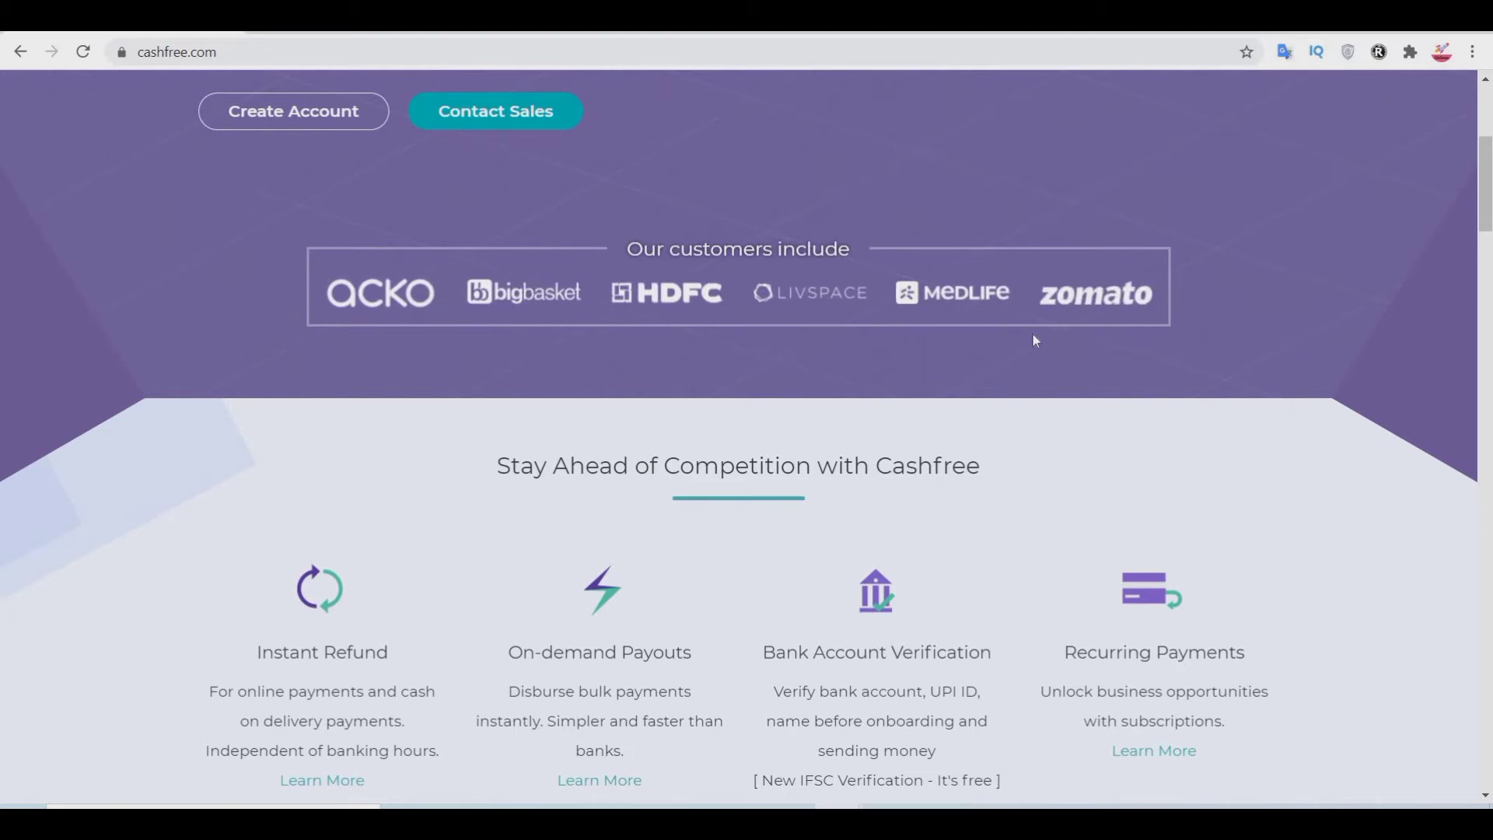
{"action": "scroll", "coordinate": [1426, 316], "scroll_direction": "down", "scroll_amount": 9}
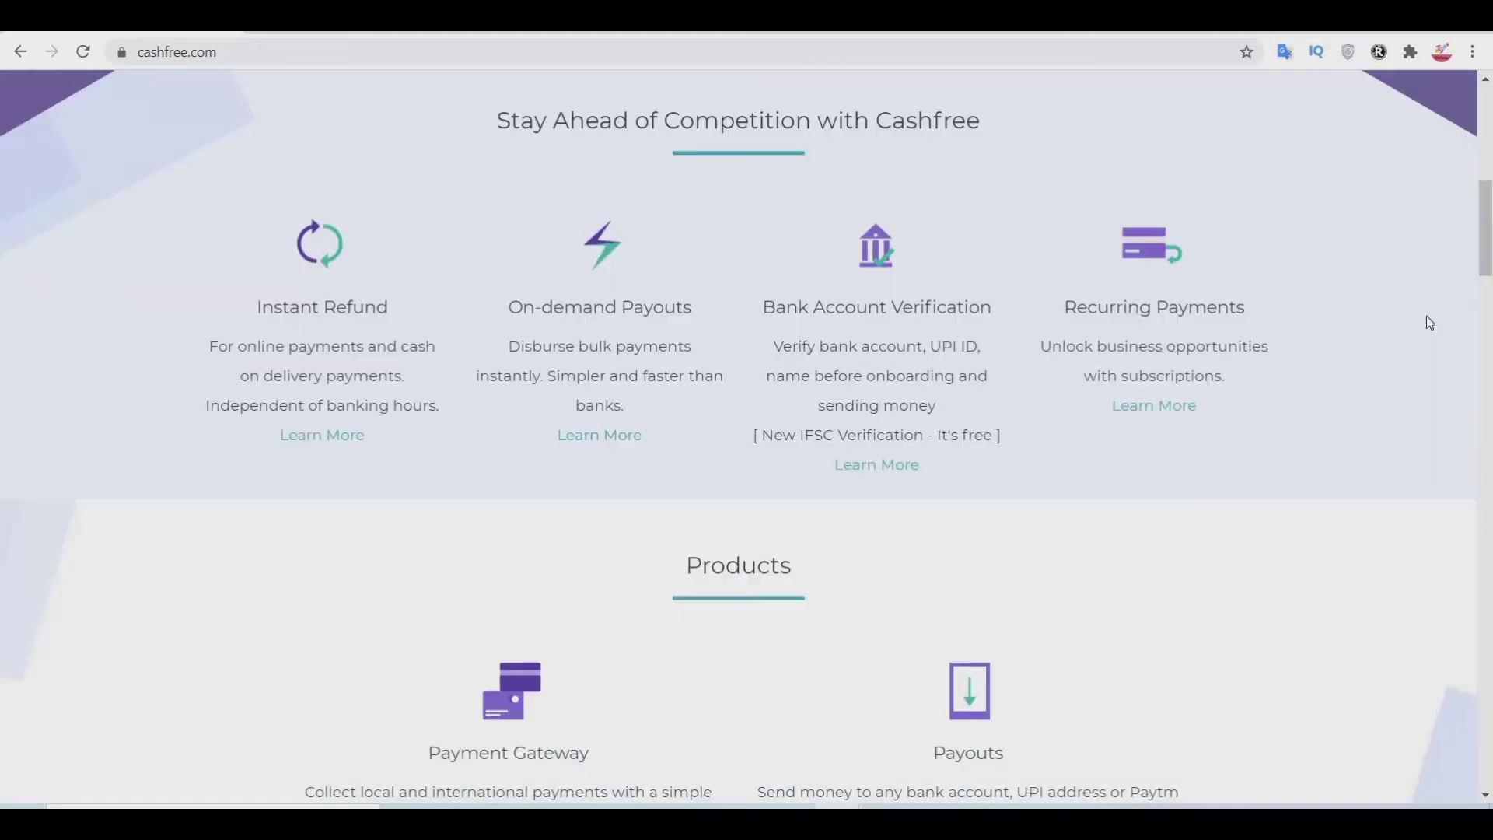
{"action": "scroll", "coordinate": [1415, 332], "scroll_direction": "down", "scroll_amount": 7}
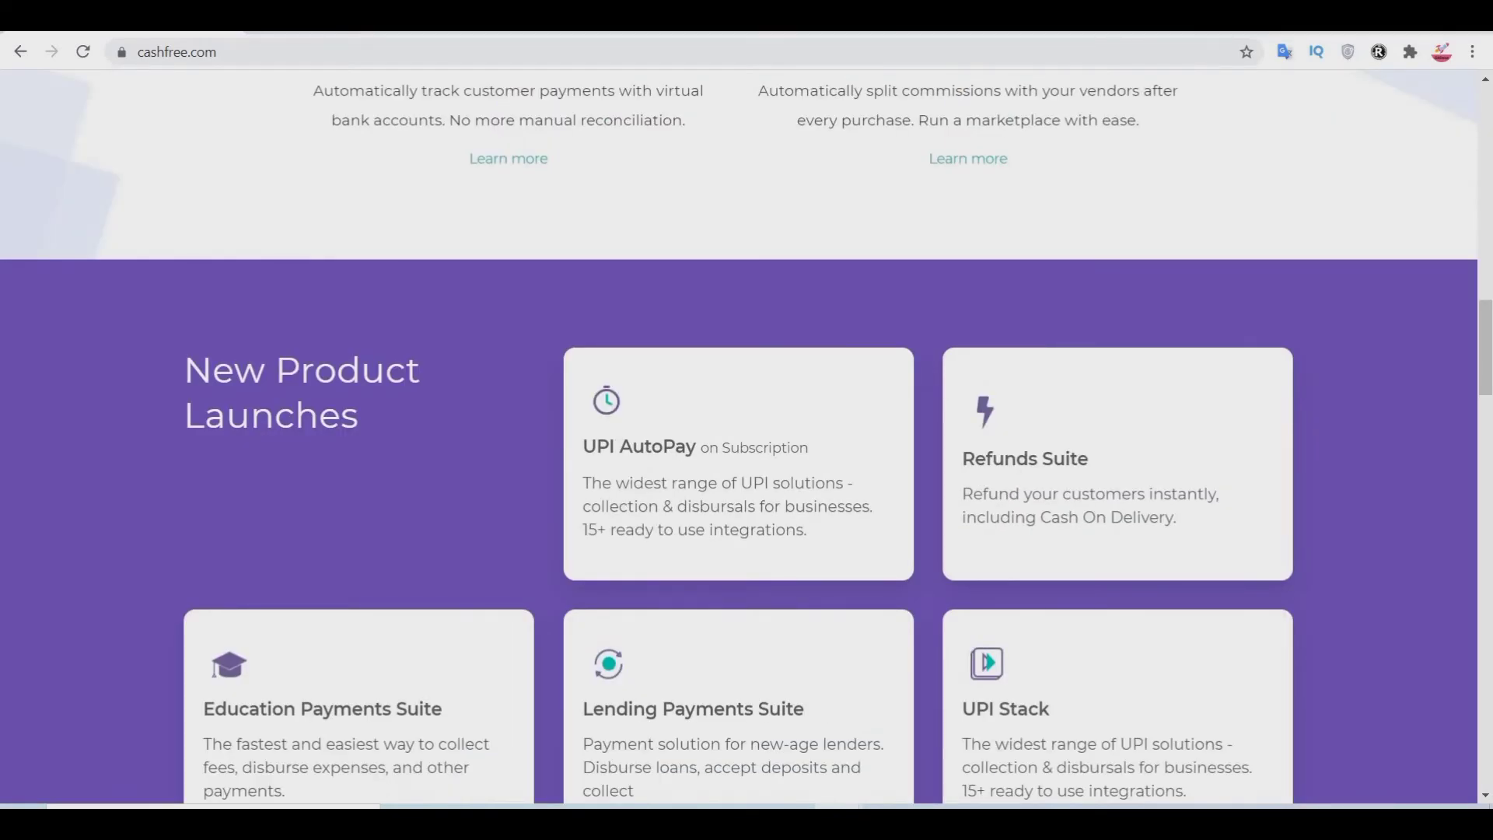
{"action": "scroll", "coordinate": [1489, 93], "scroll_direction": "up", "scroll_amount": 20}
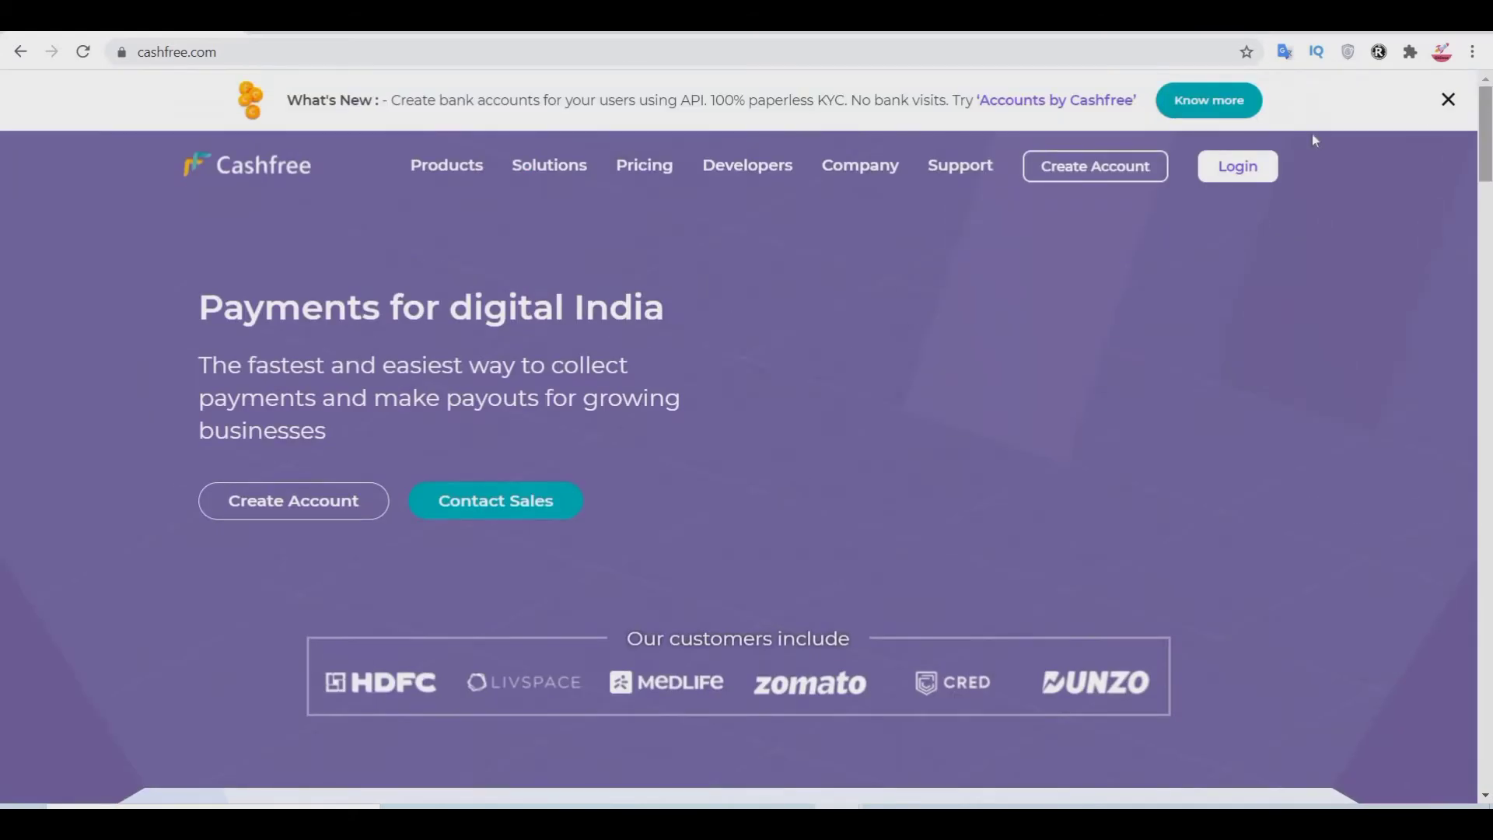
{"action": "left_click", "coordinate": [1104, 165]}
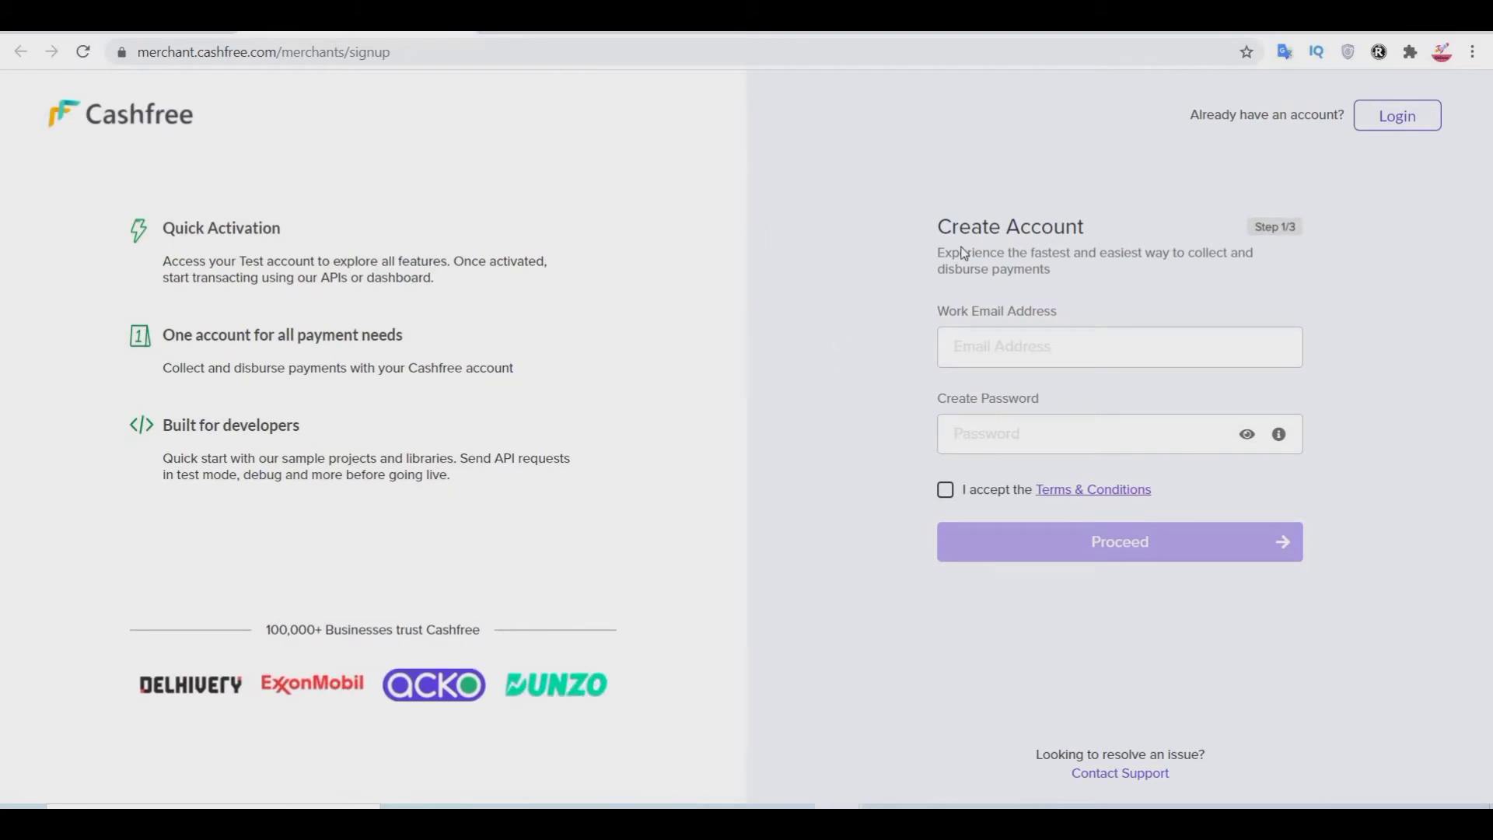
Step: Enter the work email address in the sign-up form
{"action": "left_click", "coordinate": [1042, 343]}
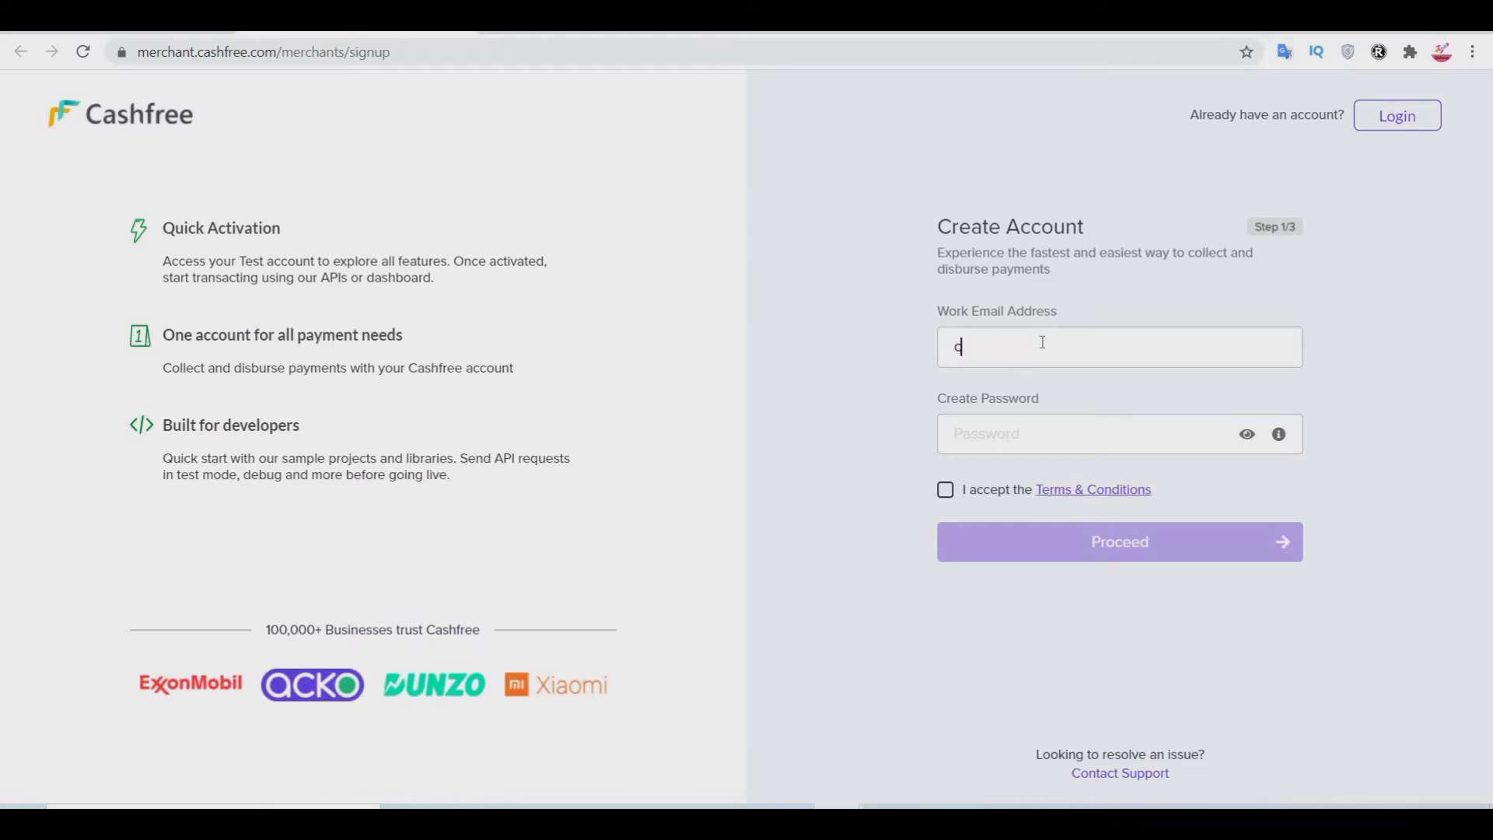
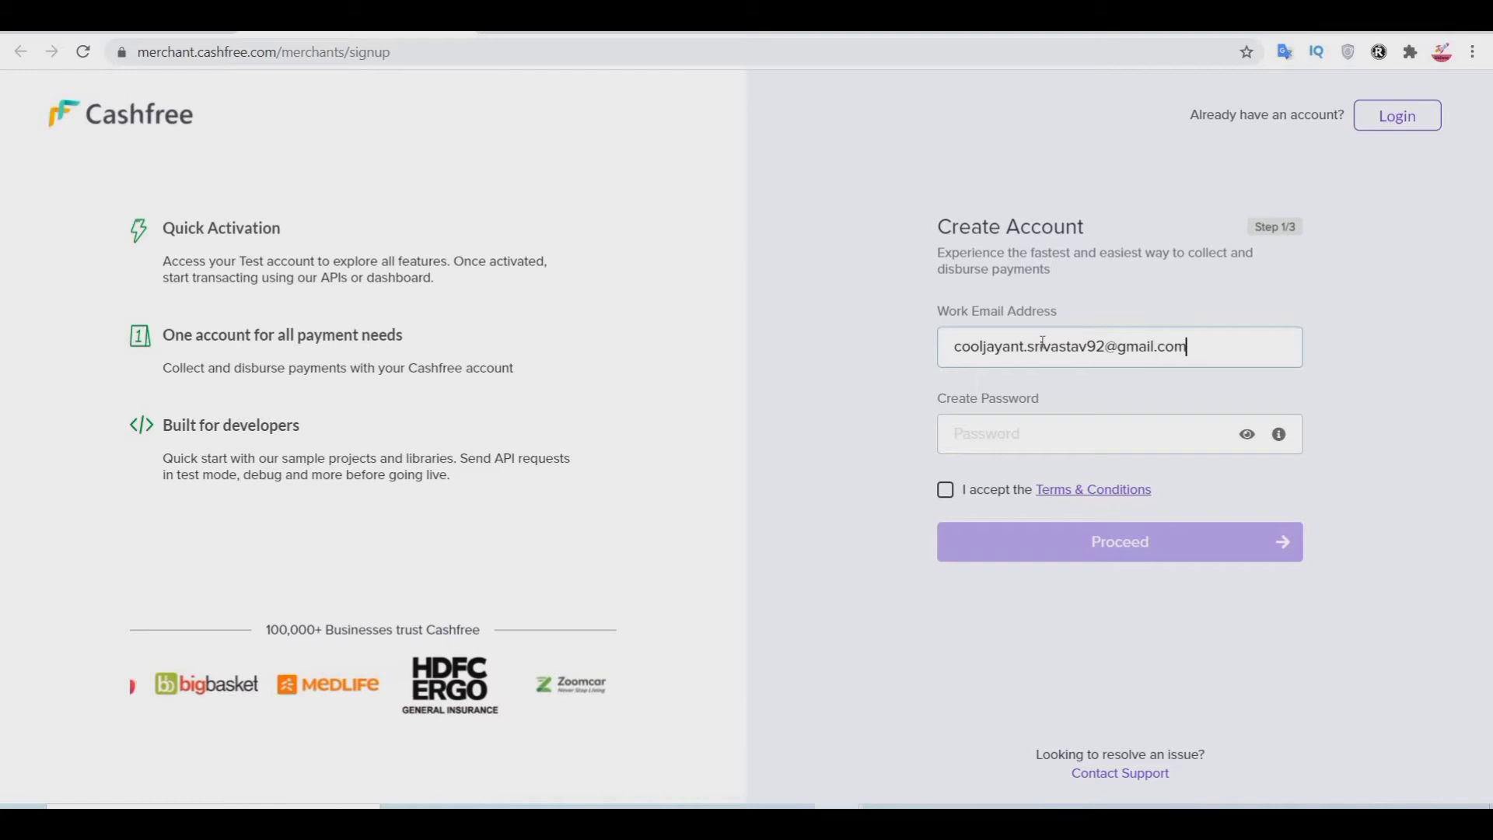
{"action": "key", "text": "Tab"}
Step: Set the account password, accept the Terms & Conditions, and proceed
{"action": "type", "text": "c"}
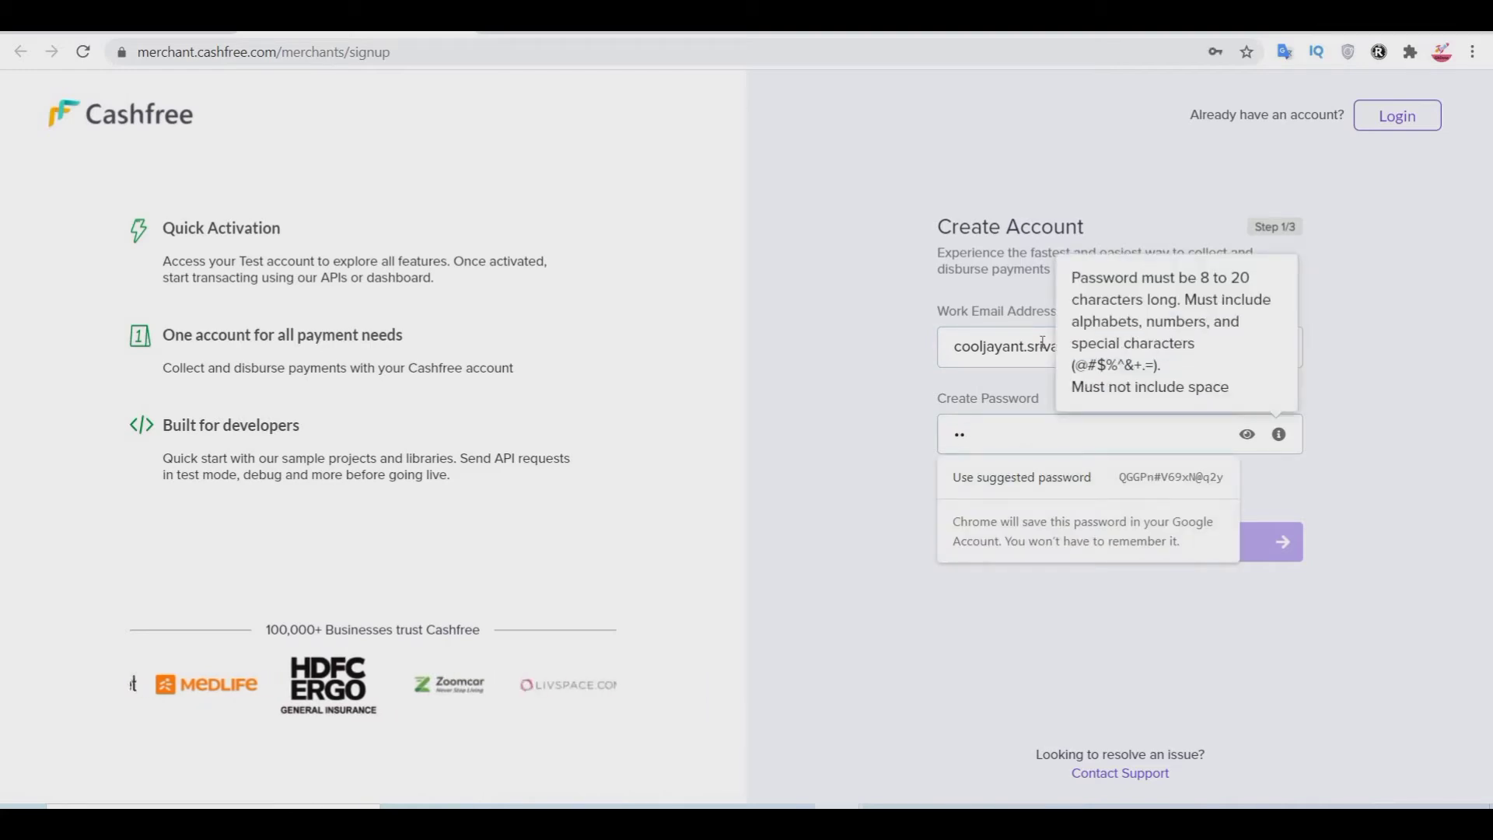
{"action": "key", "text": "super+a"}
{"action": "key", "text": "Caps_Lock"}
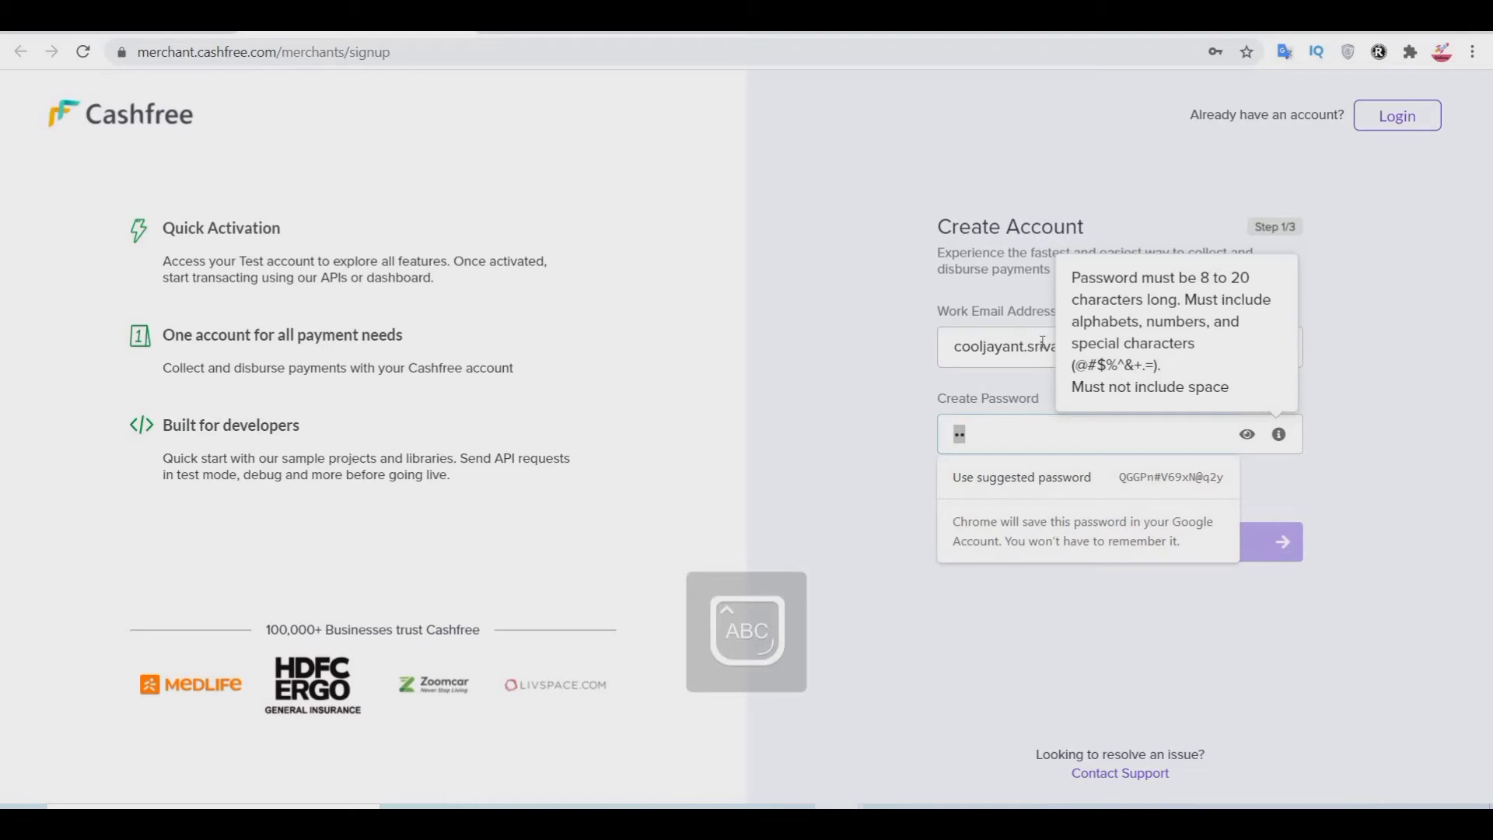
{"action": "type", "text": "C"}
{"action": "key", "text": "Caps_Lock"}
{"action": "type", "text": "••••"}
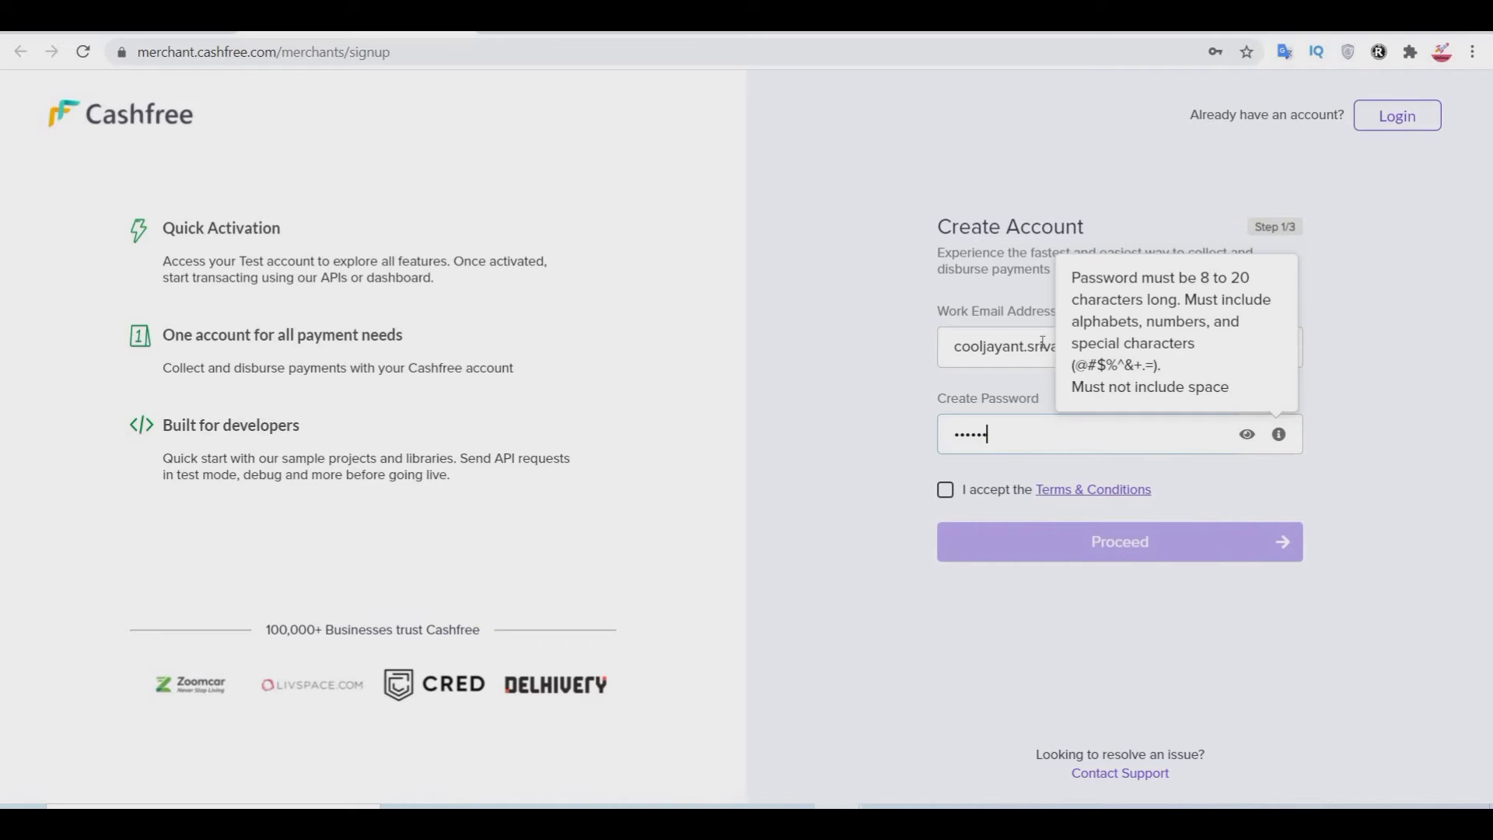
{"action": "key", "text": "super+a"}
{"action": "key", "text": "Caps_Lock"}
{"action": "type", "text": "••"}
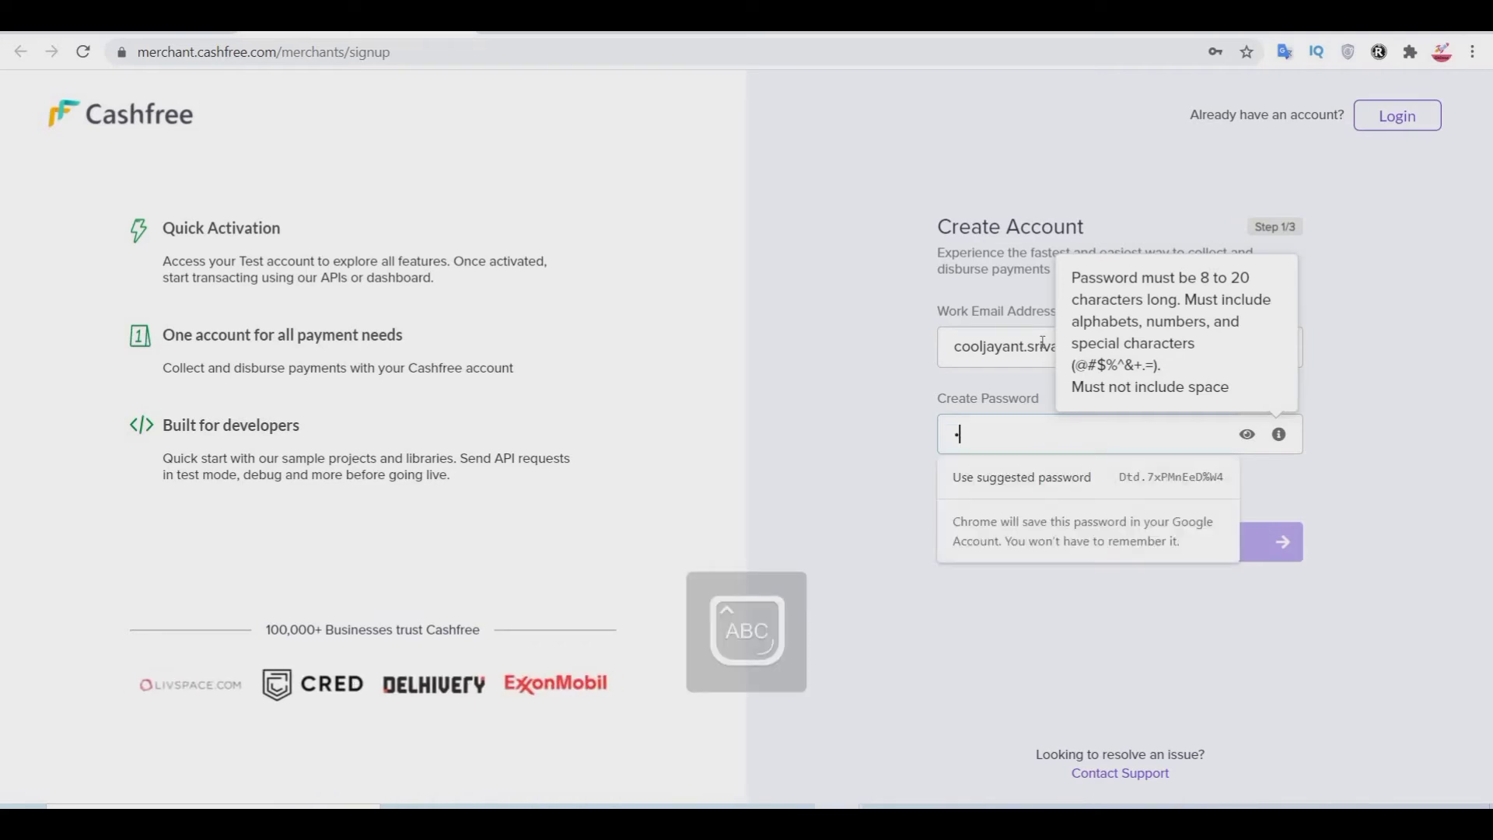
{"action": "type", "text": "••••••••"}
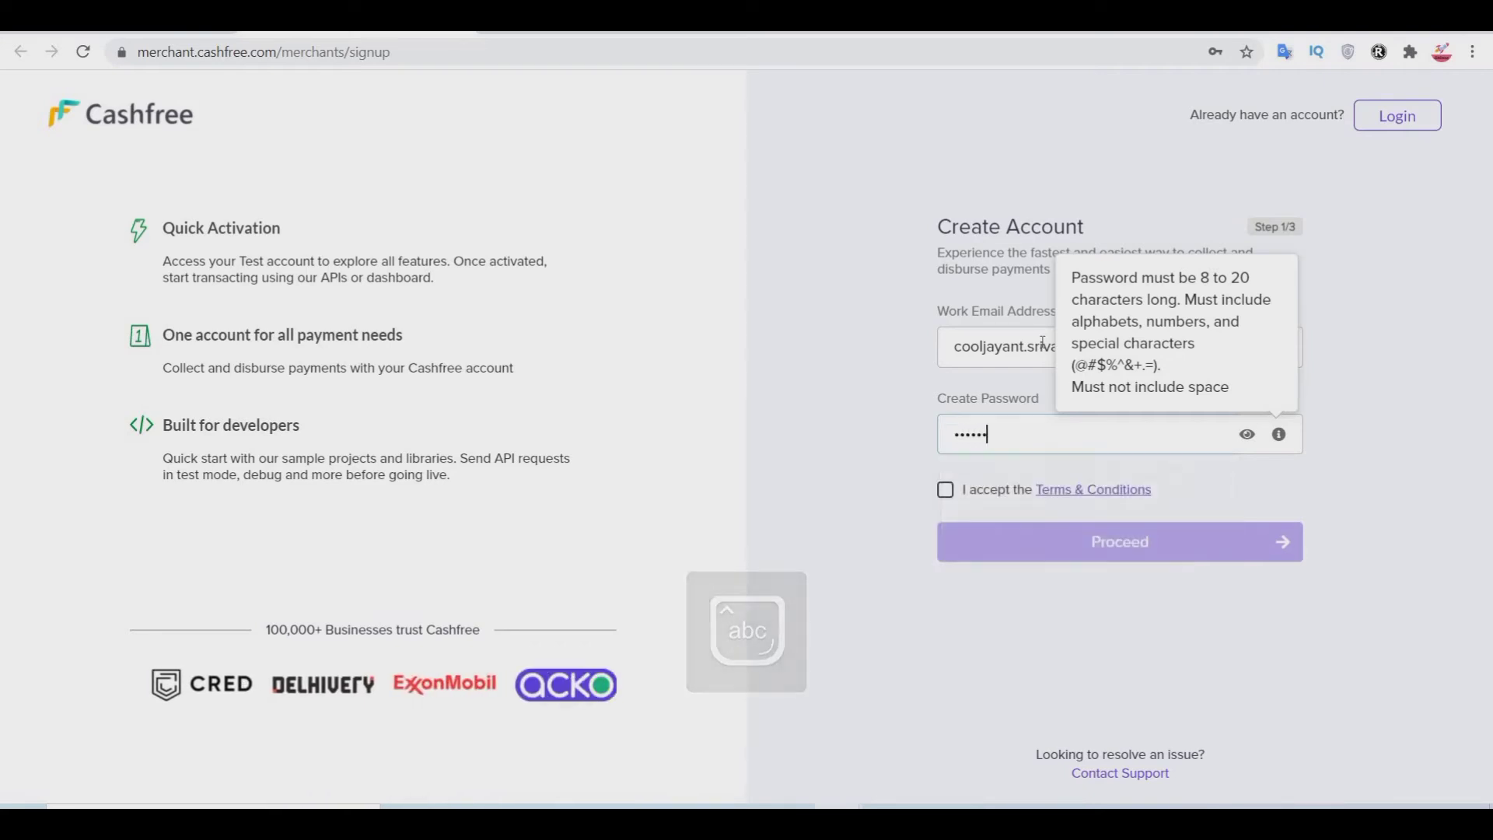
{"action": "type", "text": "•"}
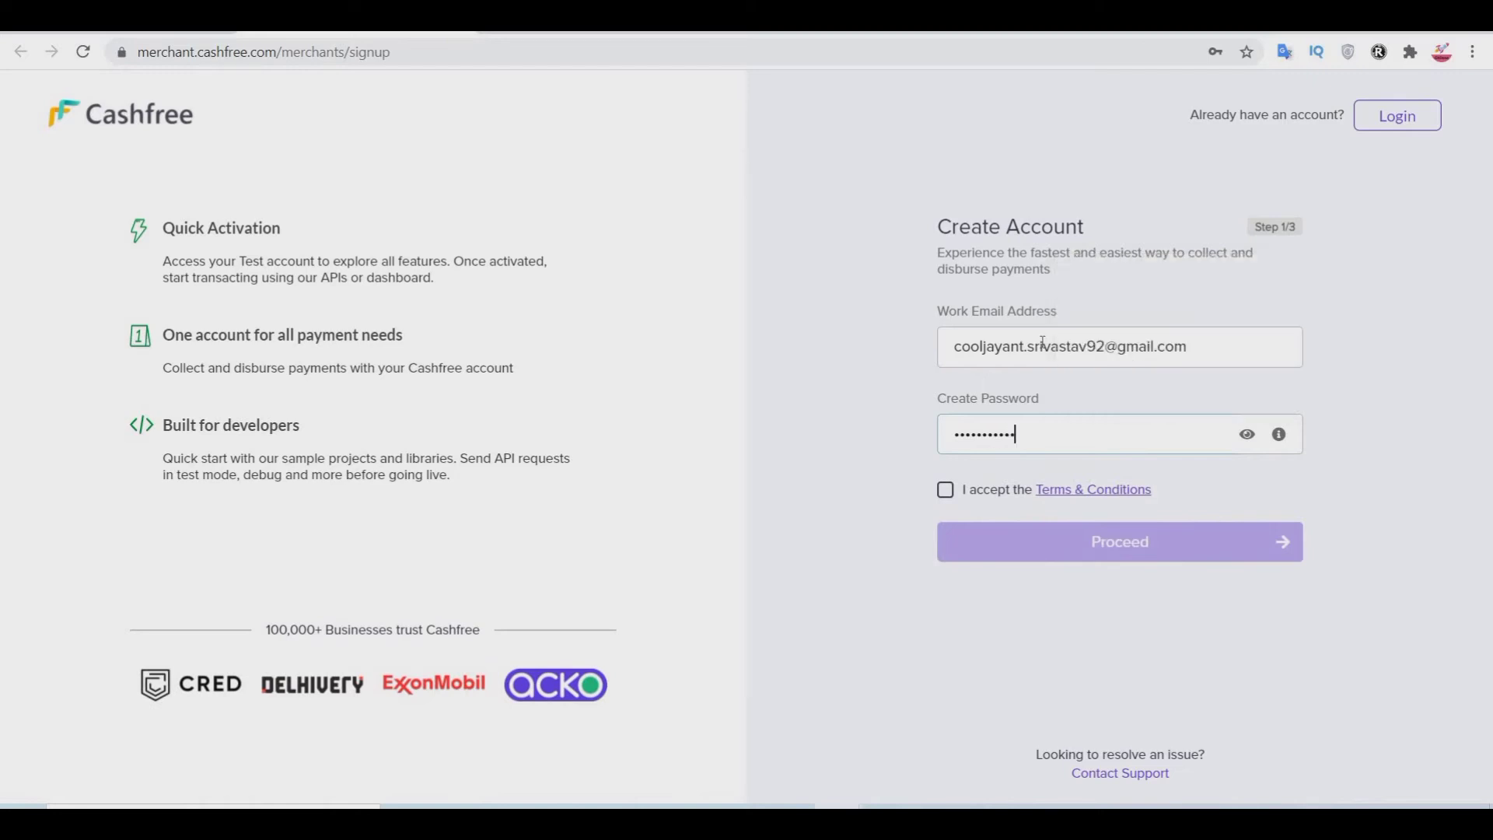
{"action": "left_click", "coordinate": [949, 499]}
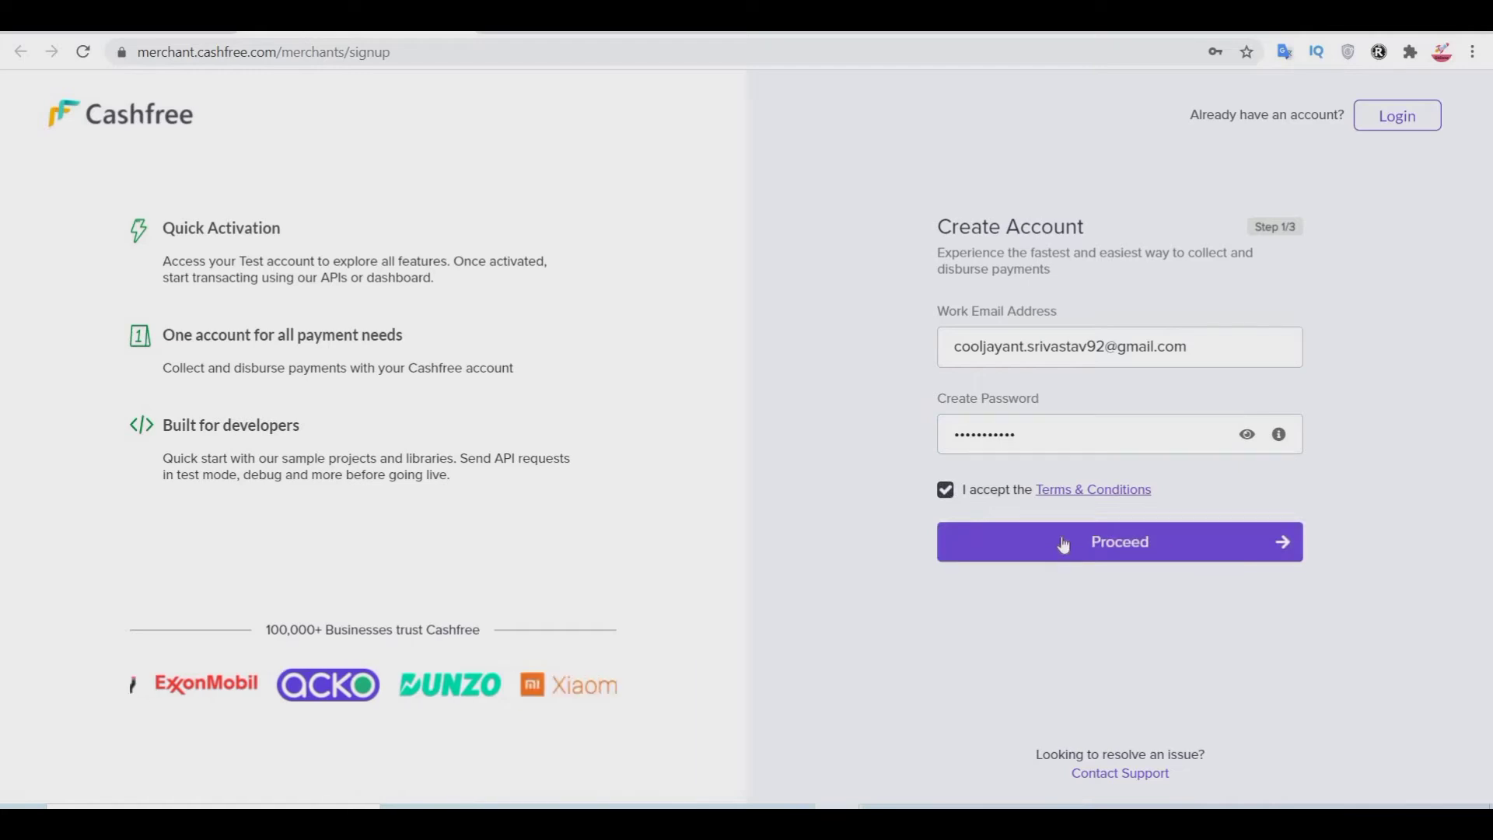
{"action": "left_click", "coordinate": [1063, 539]}
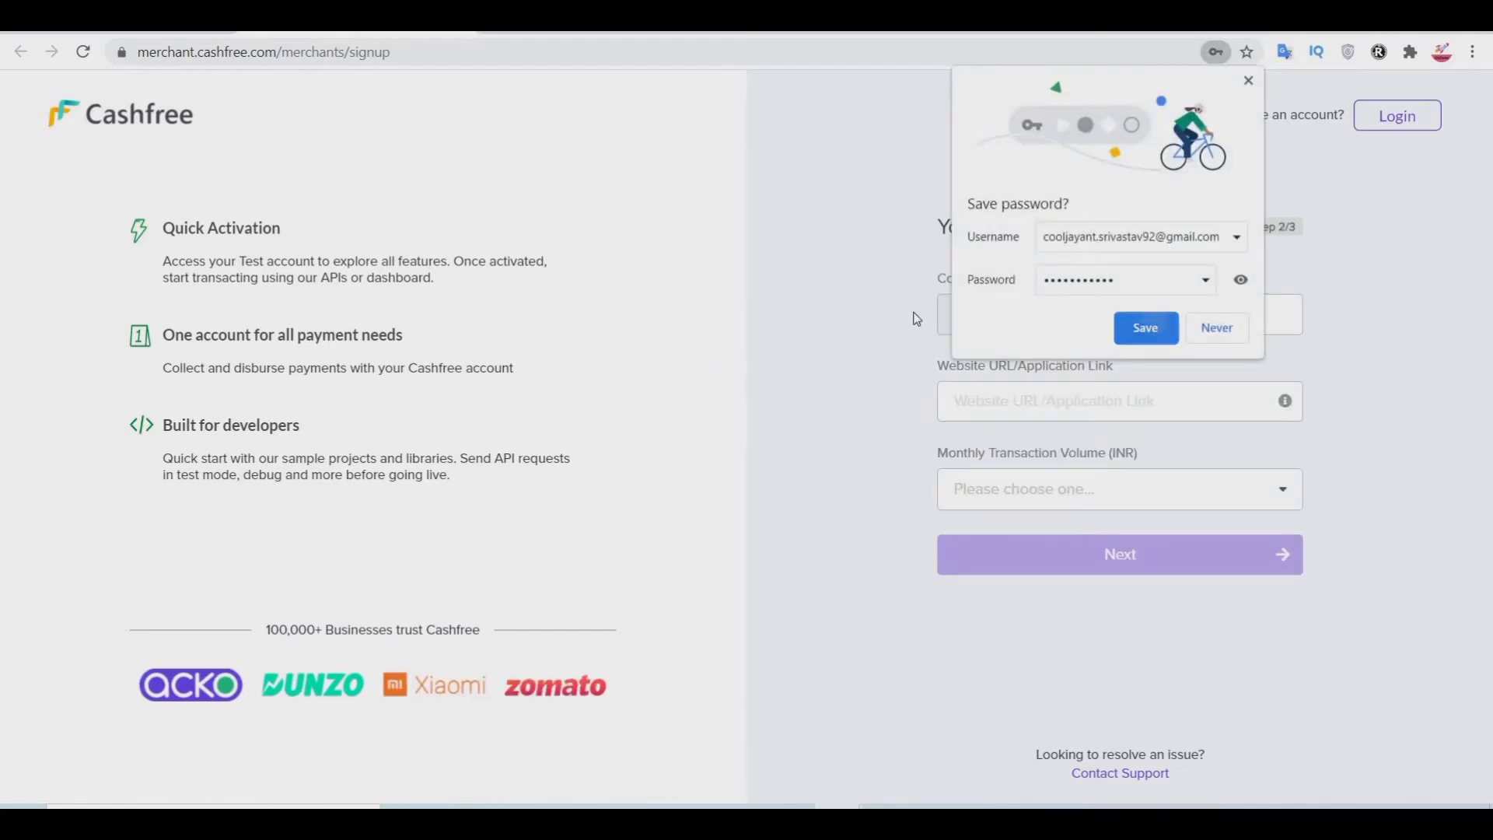
Step: Dismiss the save-password prompt and enter the contact phone number
{"action": "left_click", "coordinate": [1145, 327]}
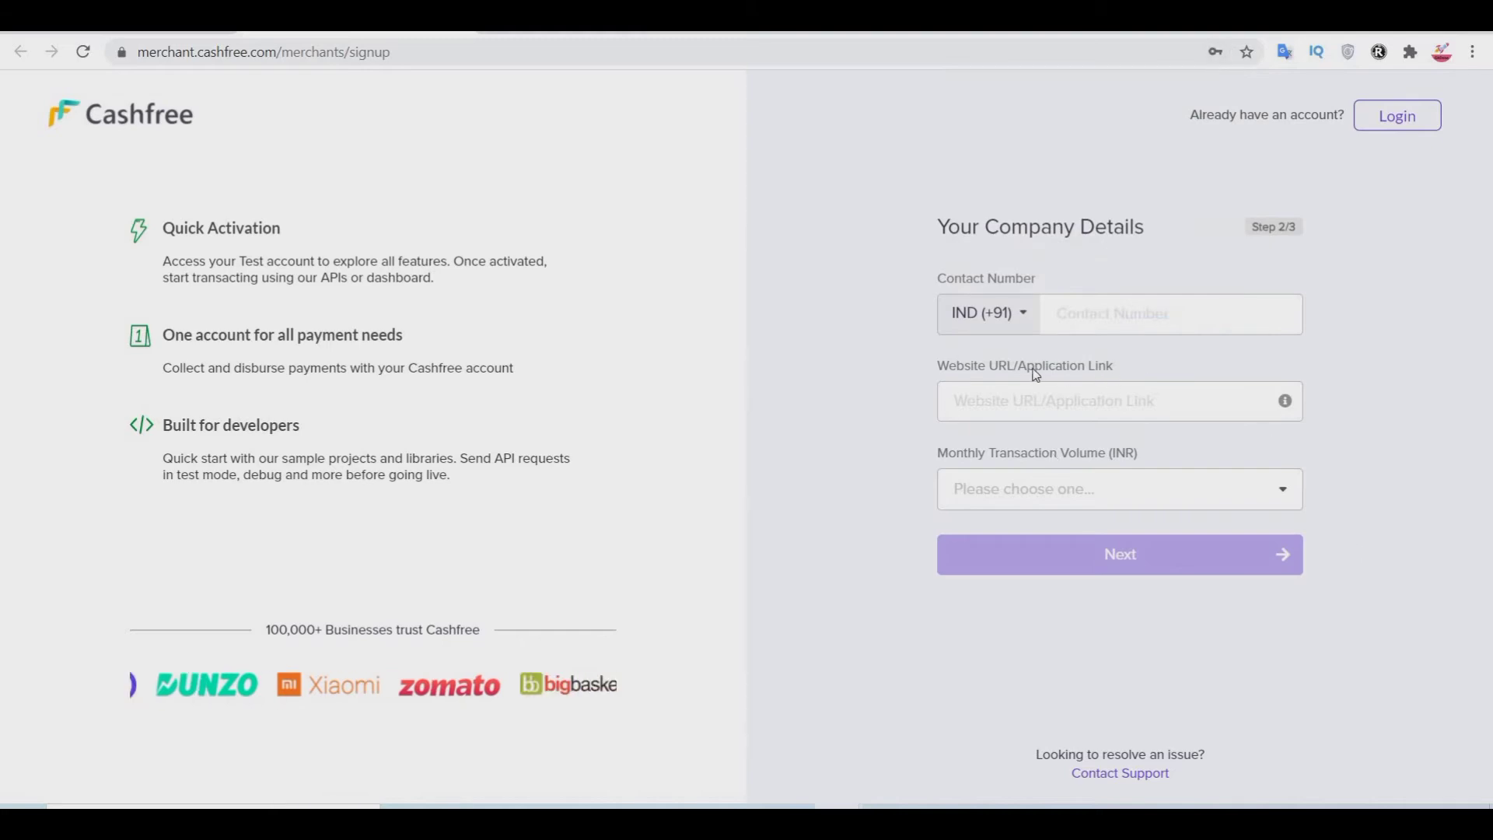
{"action": "left_click", "coordinate": [1113, 312]}
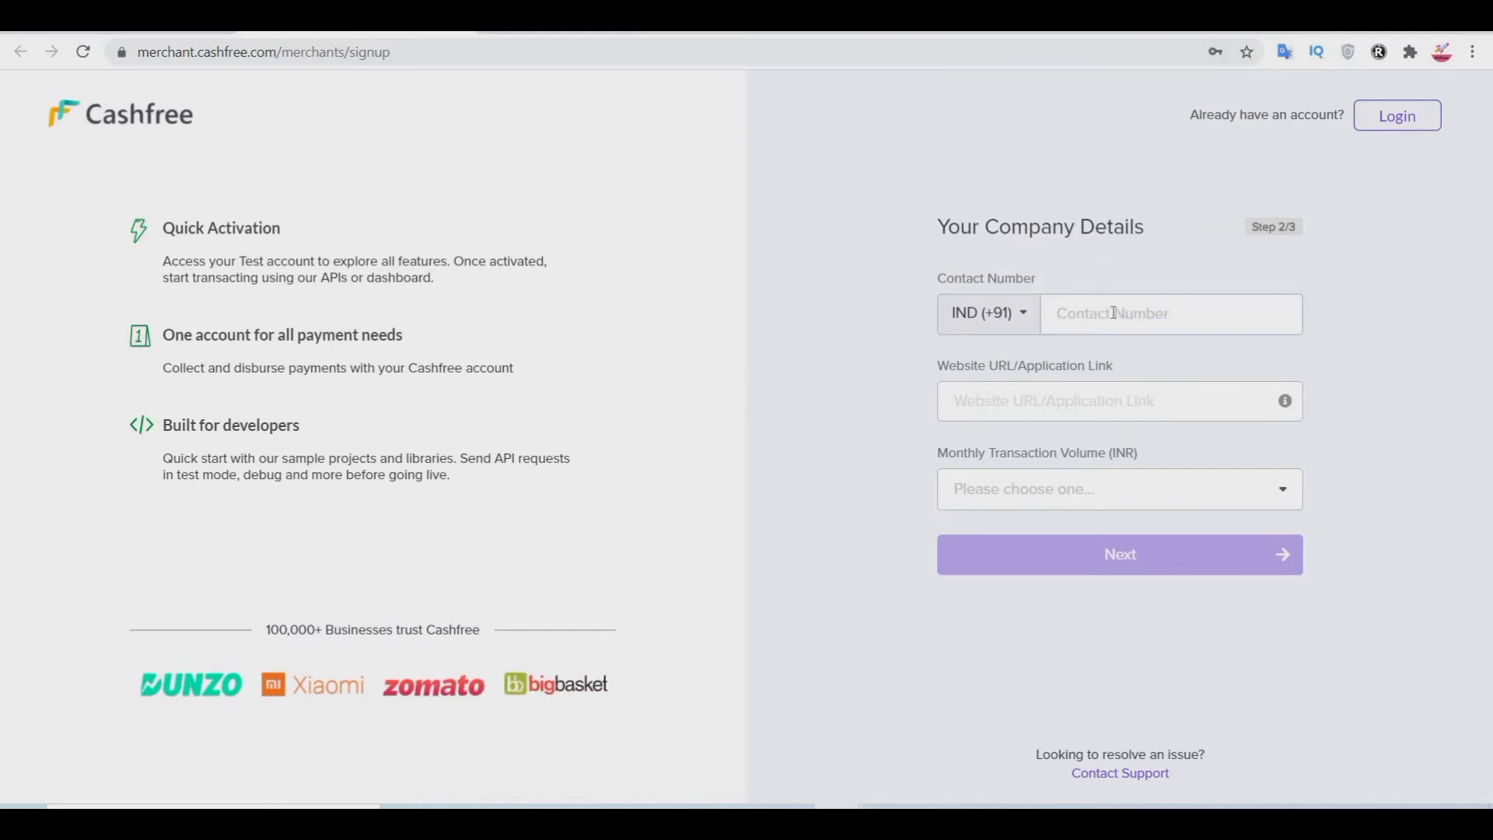
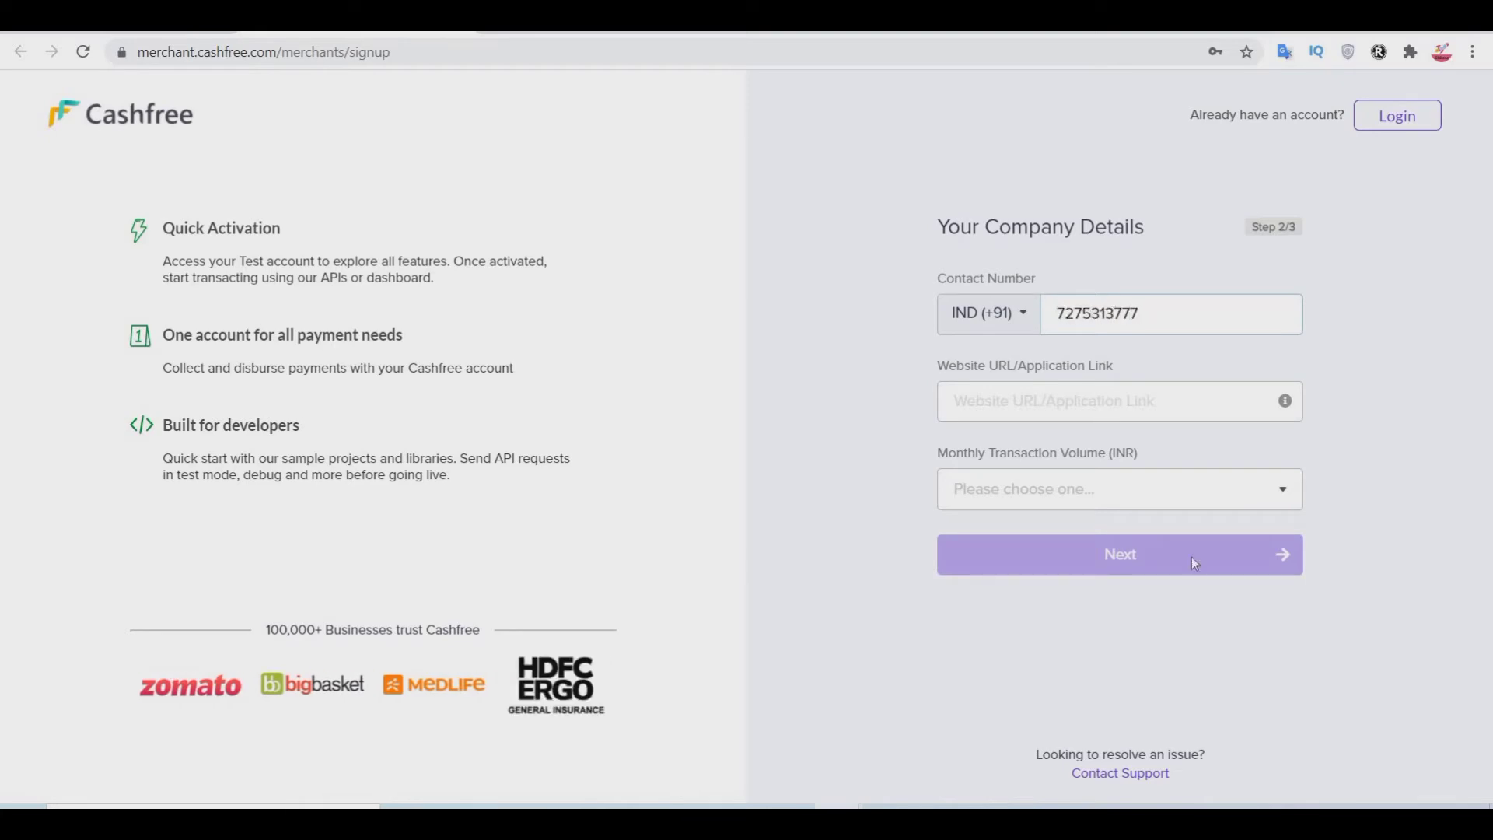
{"action": "left_click", "coordinate": [1045, 413]}
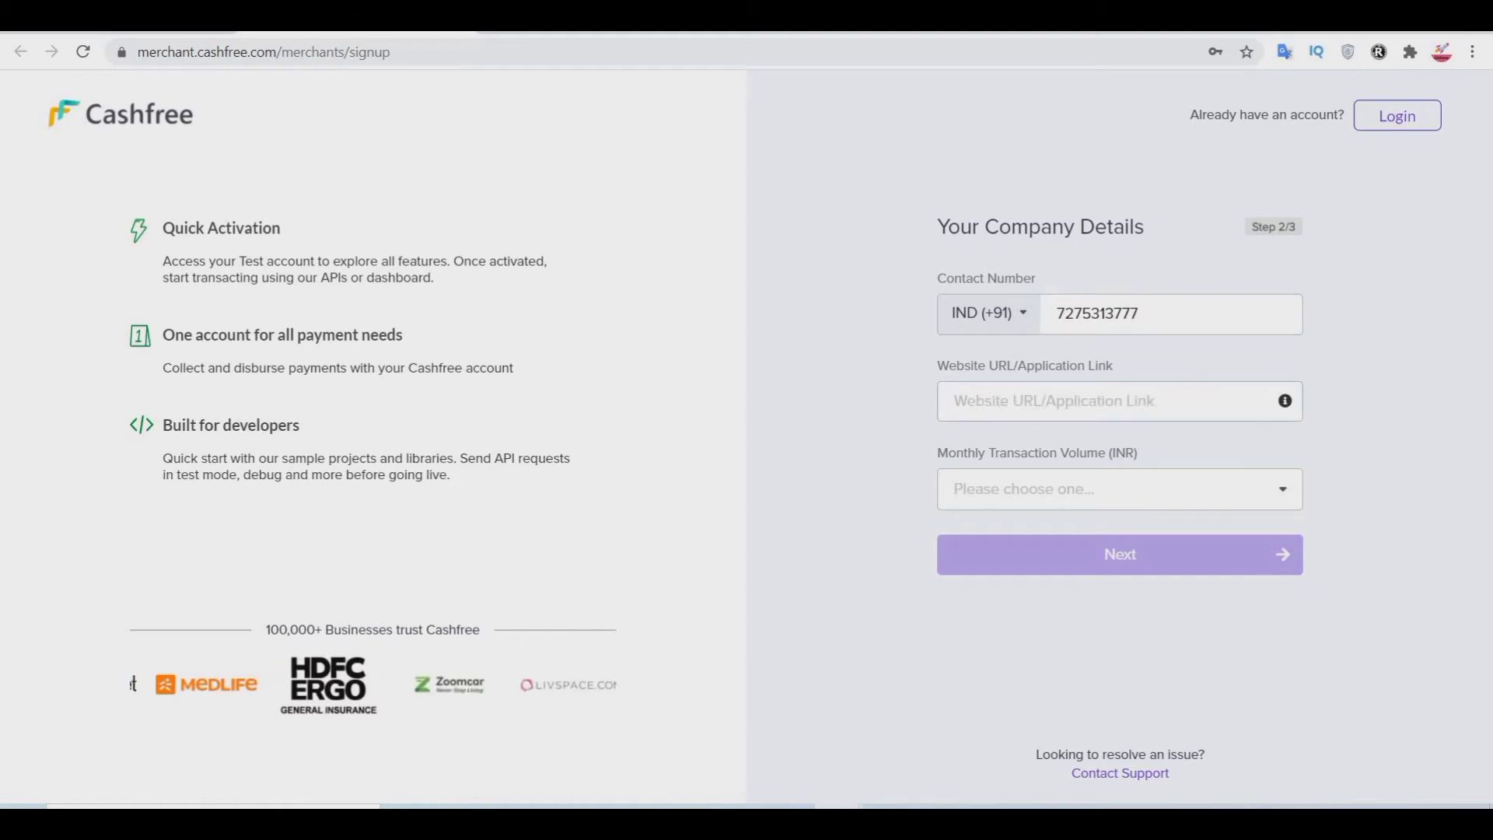
{"action": "key", "text": "ctrl+t"}
{"action": "type", "text": "leasemyhost.com"}
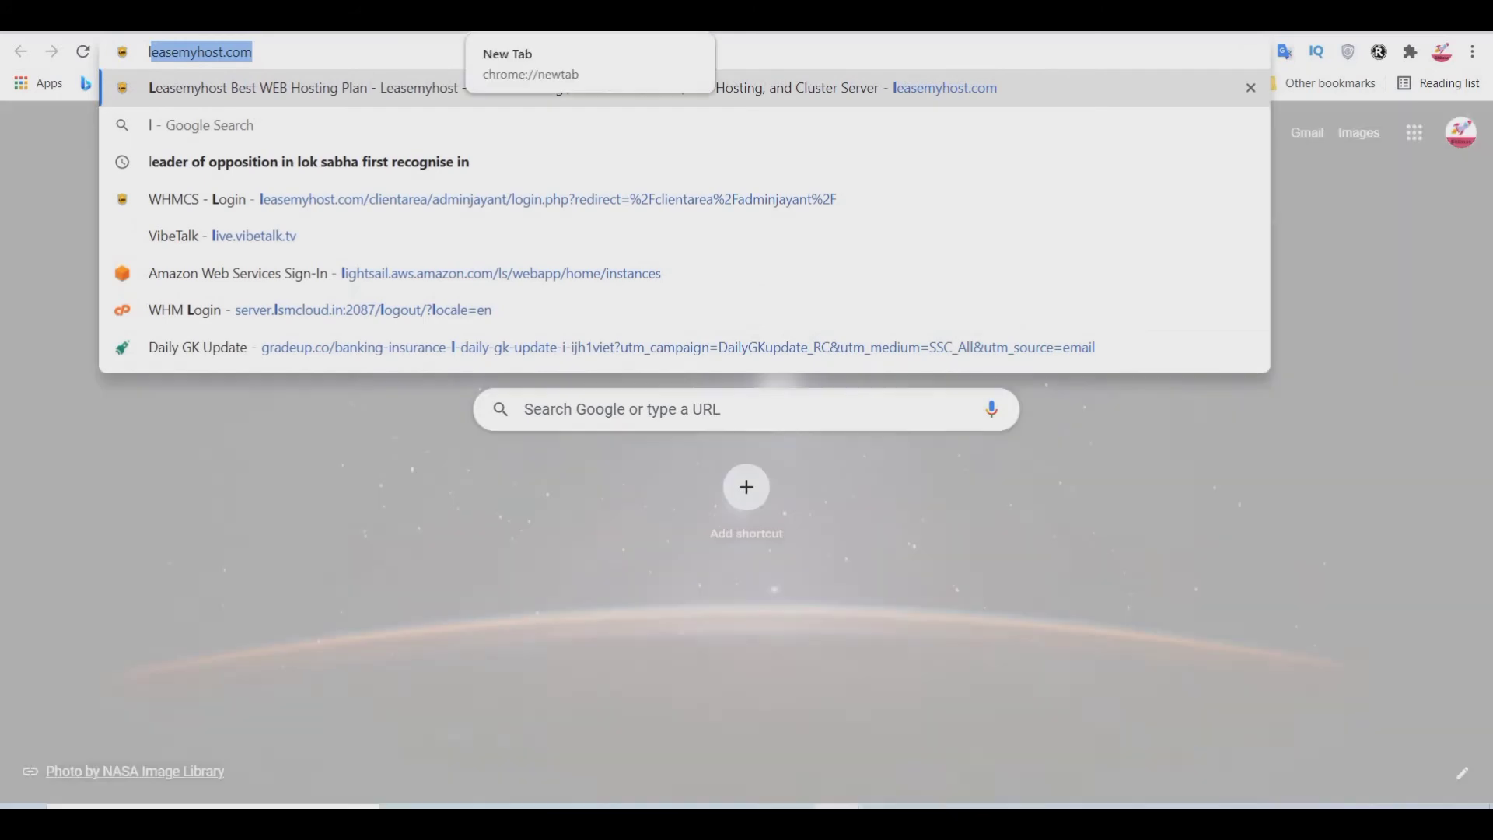
{"action": "key", "text": "Return"}
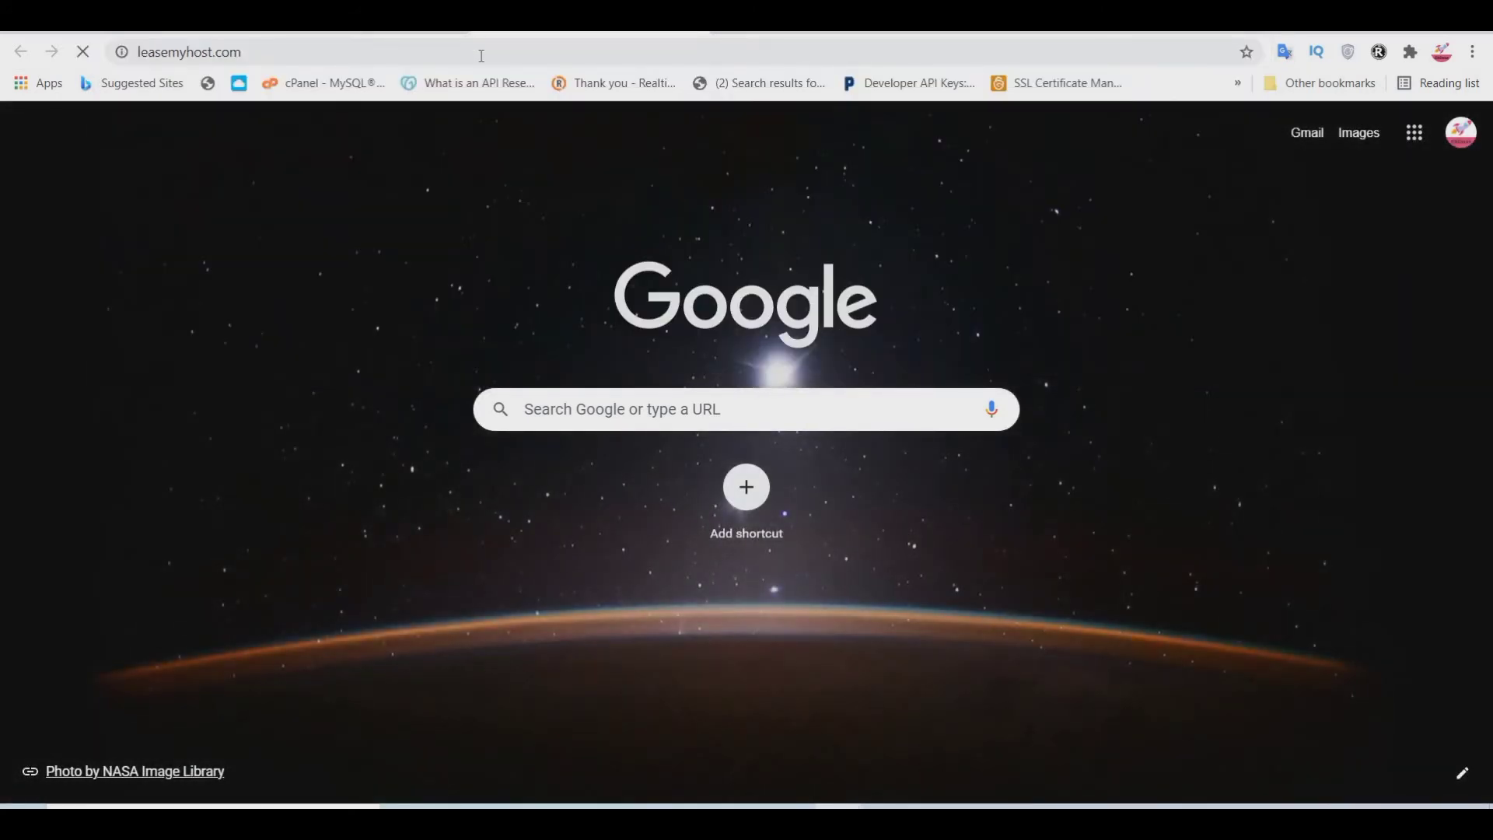
{"action": "left_click", "coordinate": [481, 55]}
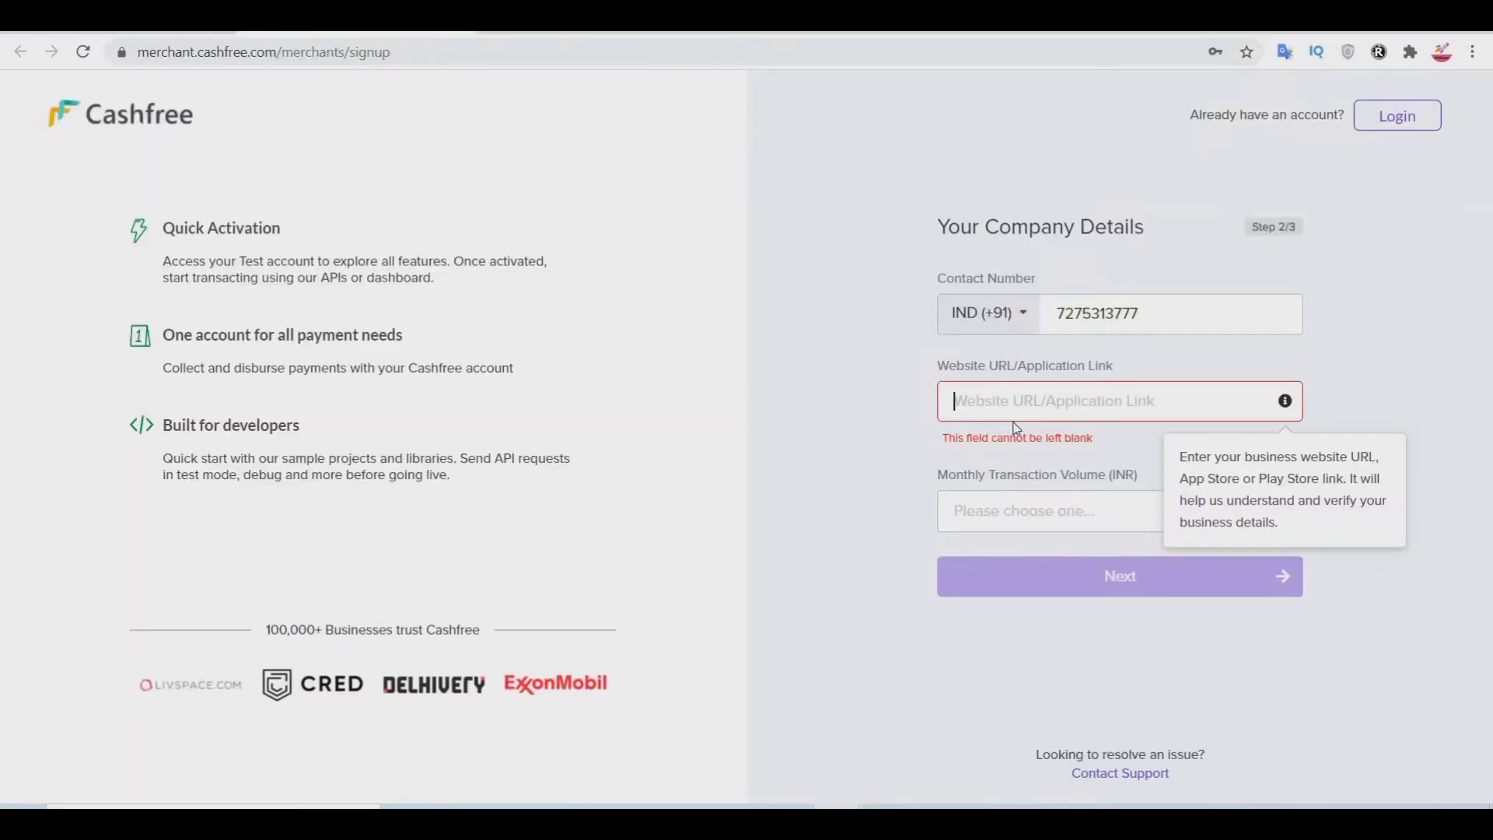
{"action": "type", "text": "https://leasemyhost.com/"}
{"action": "left_click", "coordinate": [1044, 489]}
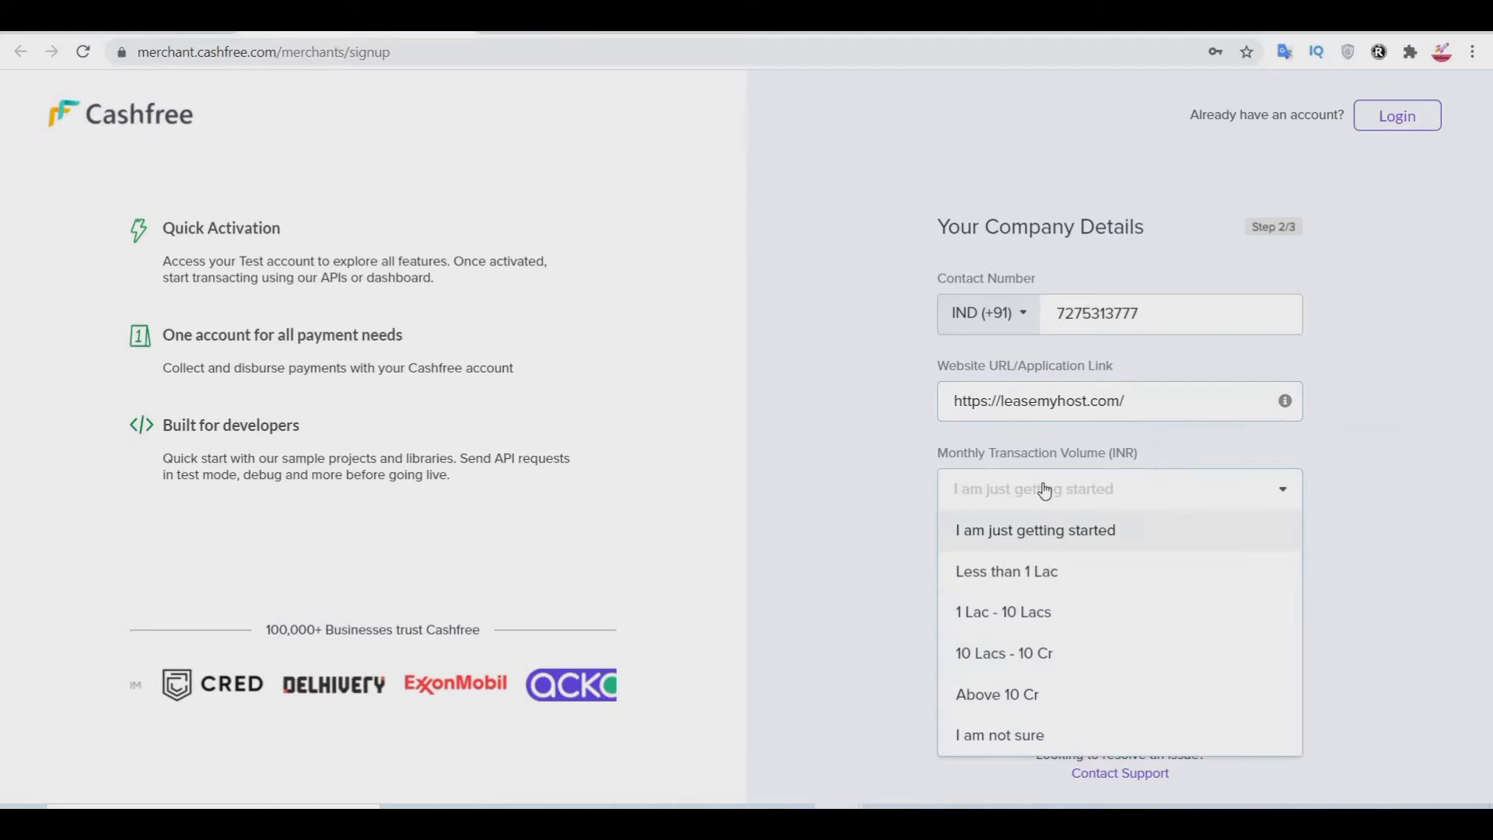
{"action": "left_click", "coordinate": [1035, 613]}
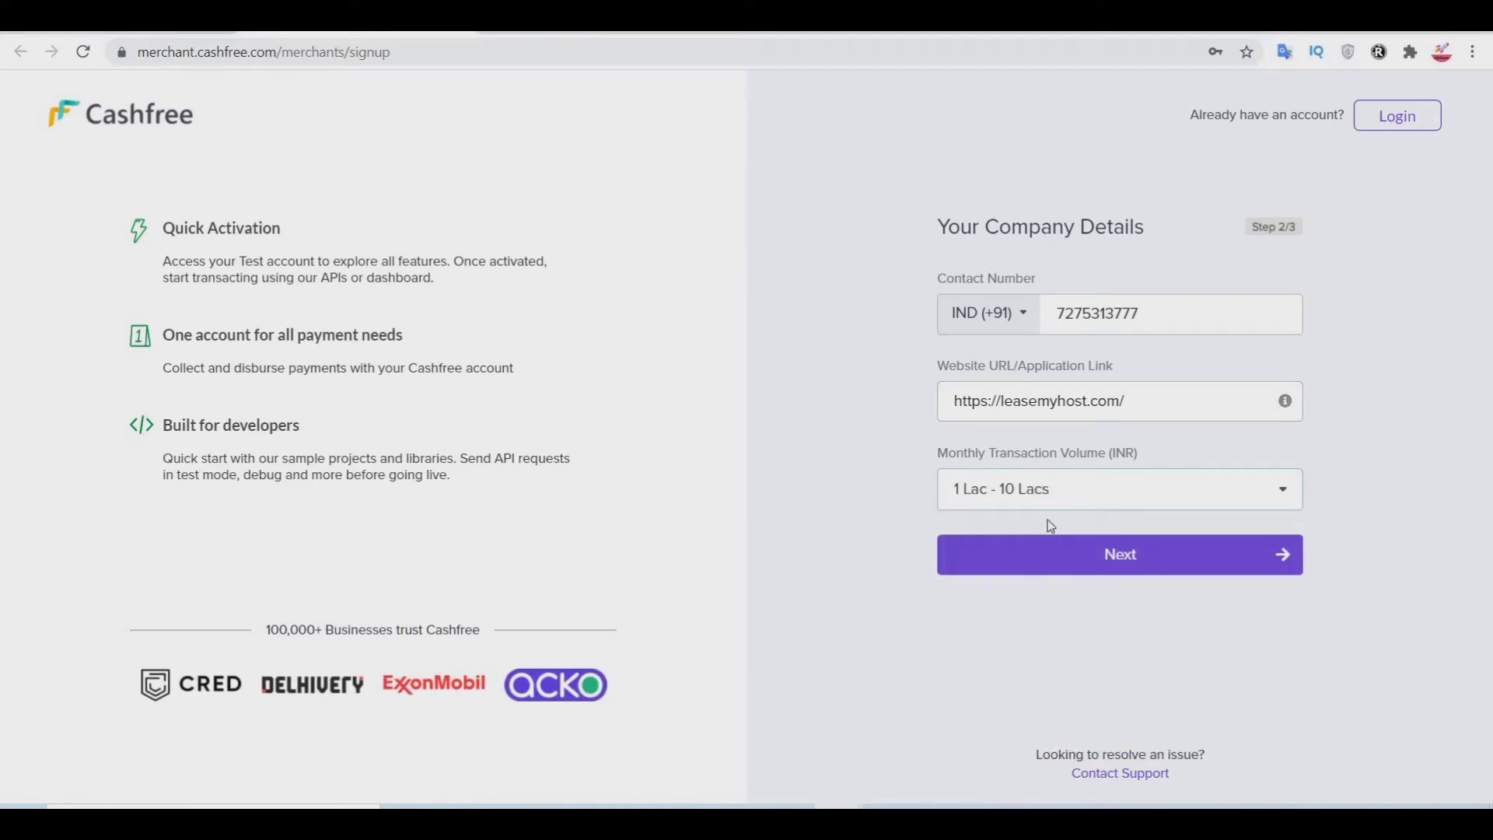
Step: On step 3/3, tick the seven needs from Payment gateway to One time payment, then complete signup
{"action": "left_click", "coordinate": [1076, 570]}
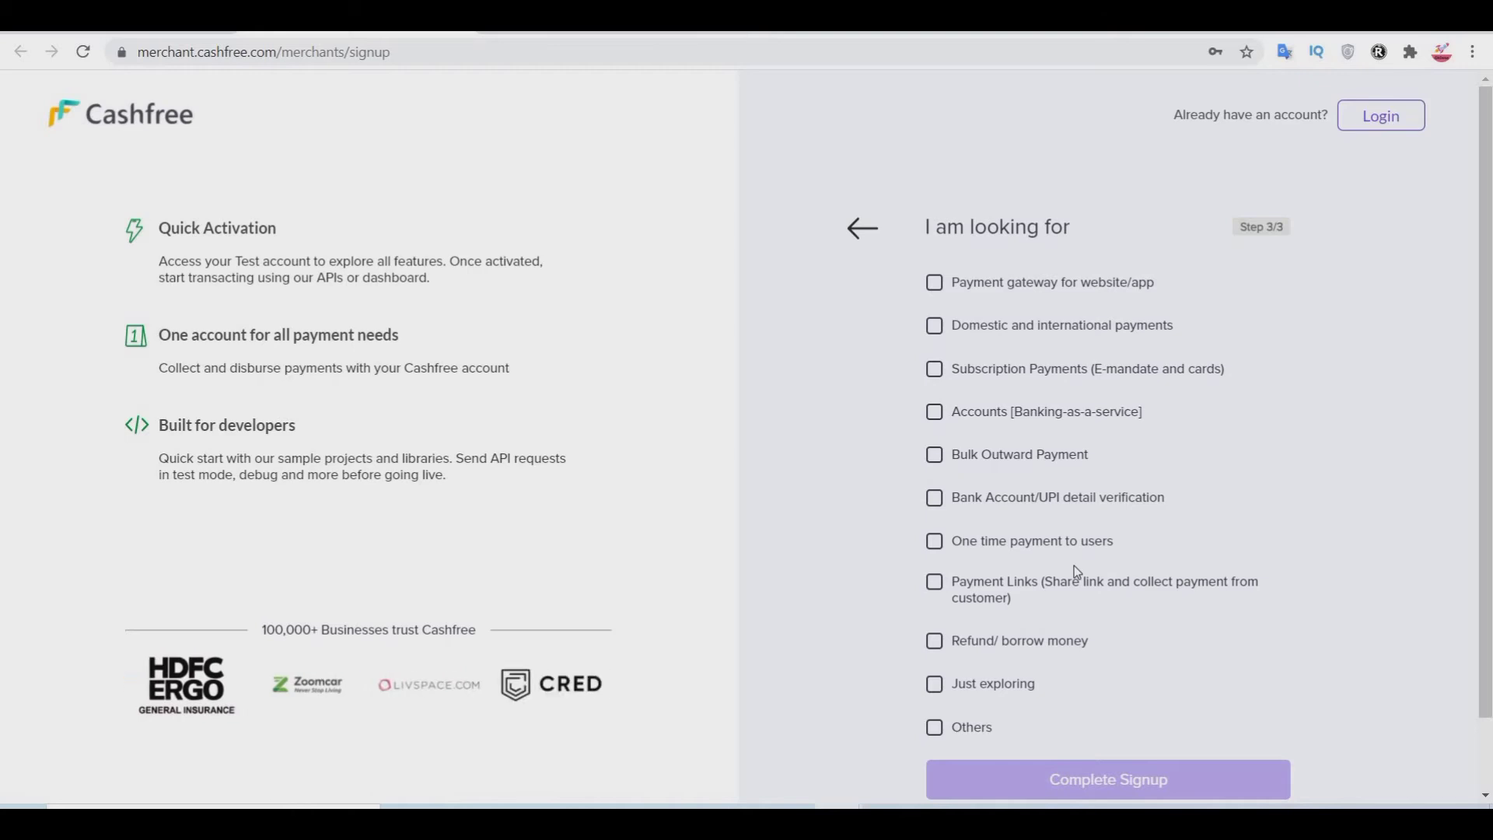
{"action": "scroll", "coordinate": [1044, 500], "scroll_direction": "down", "scroll_amount": 1}
{"action": "scroll", "coordinate": [1011, 451], "scroll_direction": "up", "scroll_amount": 1}
{"action": "left_click", "coordinate": [936, 286]}
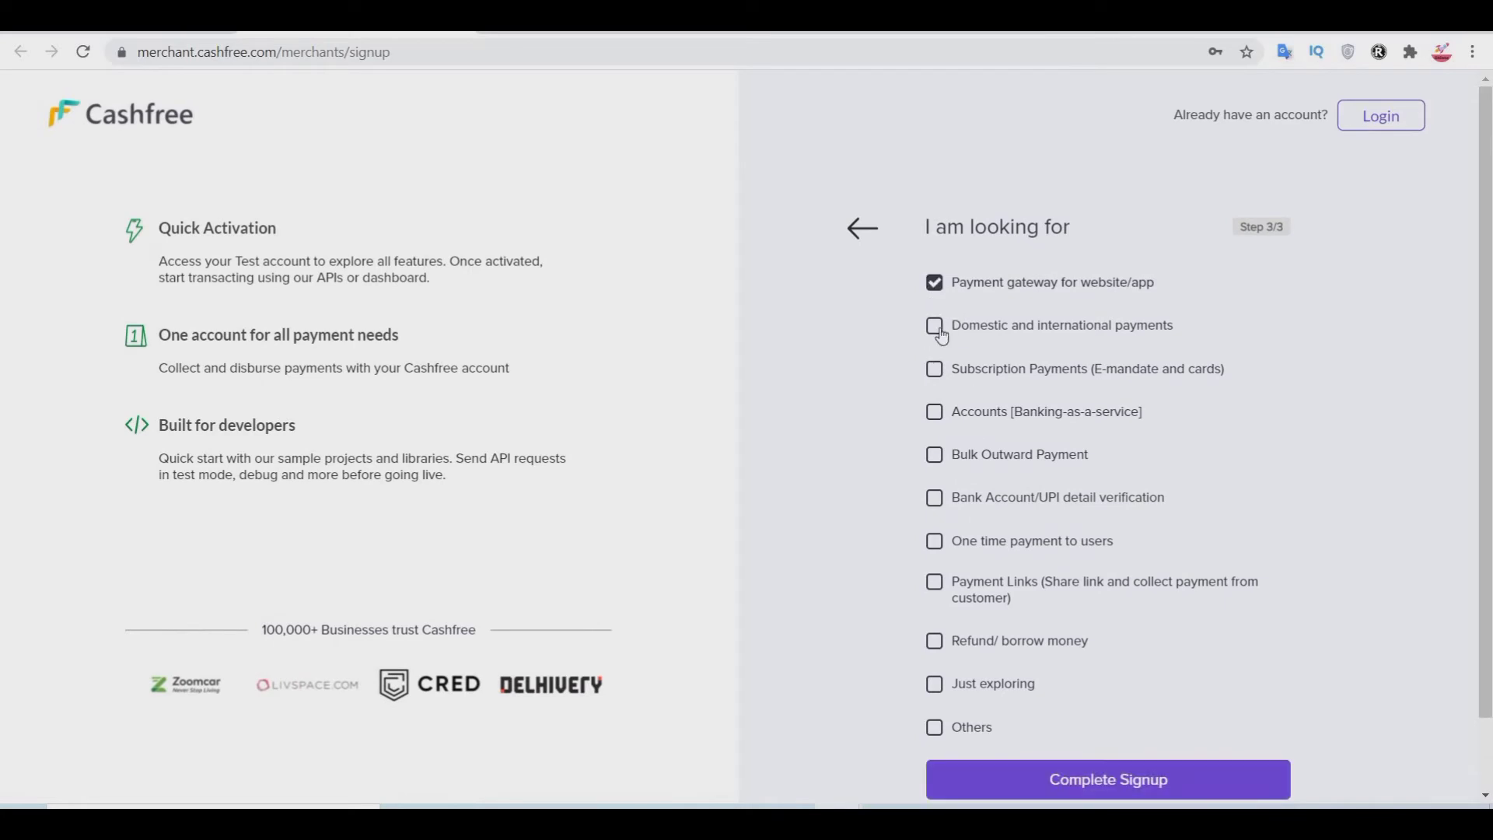
{"action": "left_click", "coordinate": [936, 328]}
{"action": "left_click", "coordinate": [935, 370]}
{"action": "left_click", "coordinate": [936, 413]}
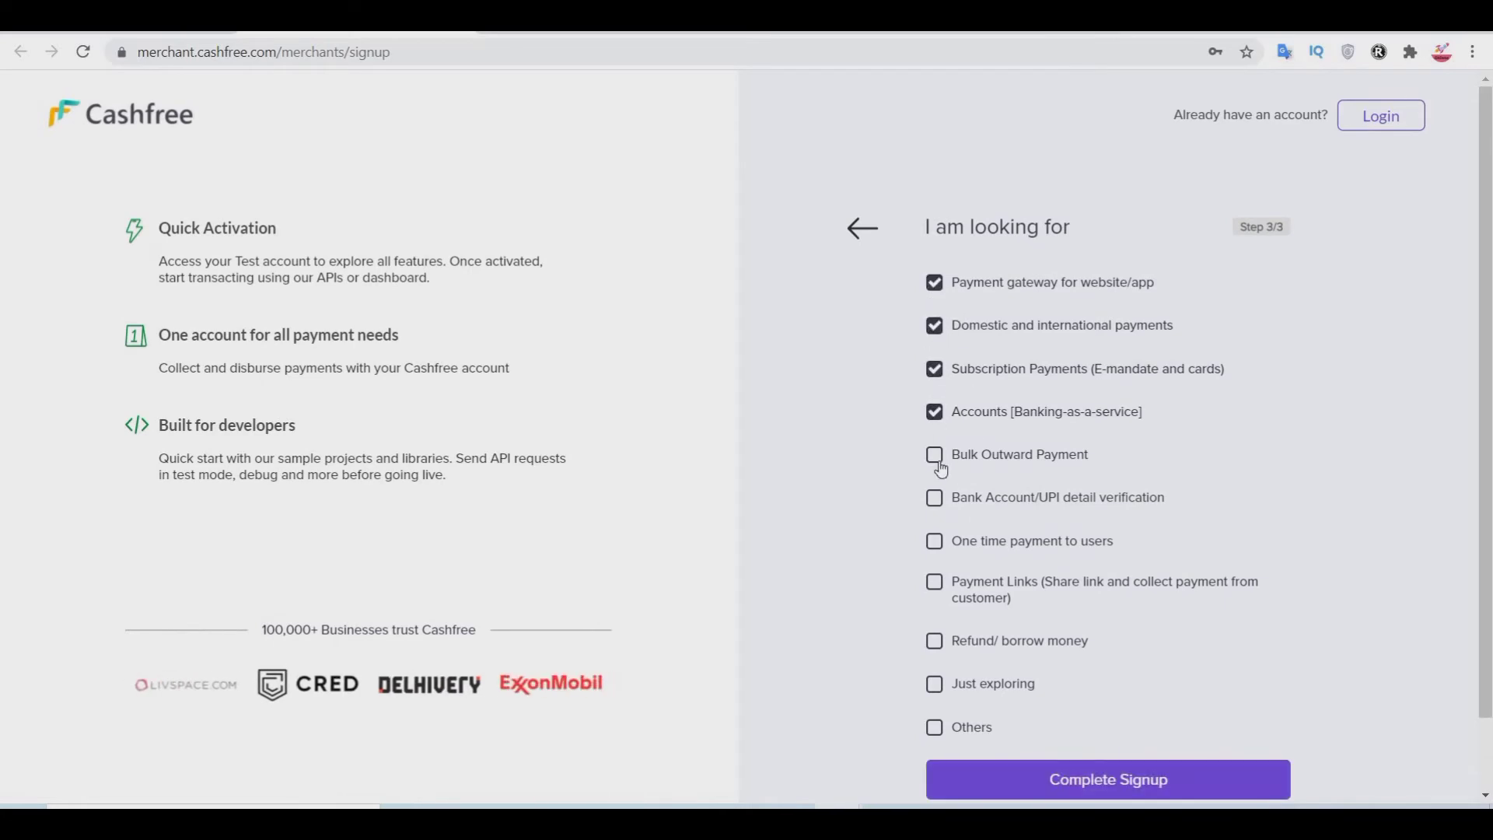
{"action": "left_click", "coordinate": [938, 464]}
{"action": "left_click", "coordinate": [939, 506]}
{"action": "left_click", "coordinate": [940, 550]}
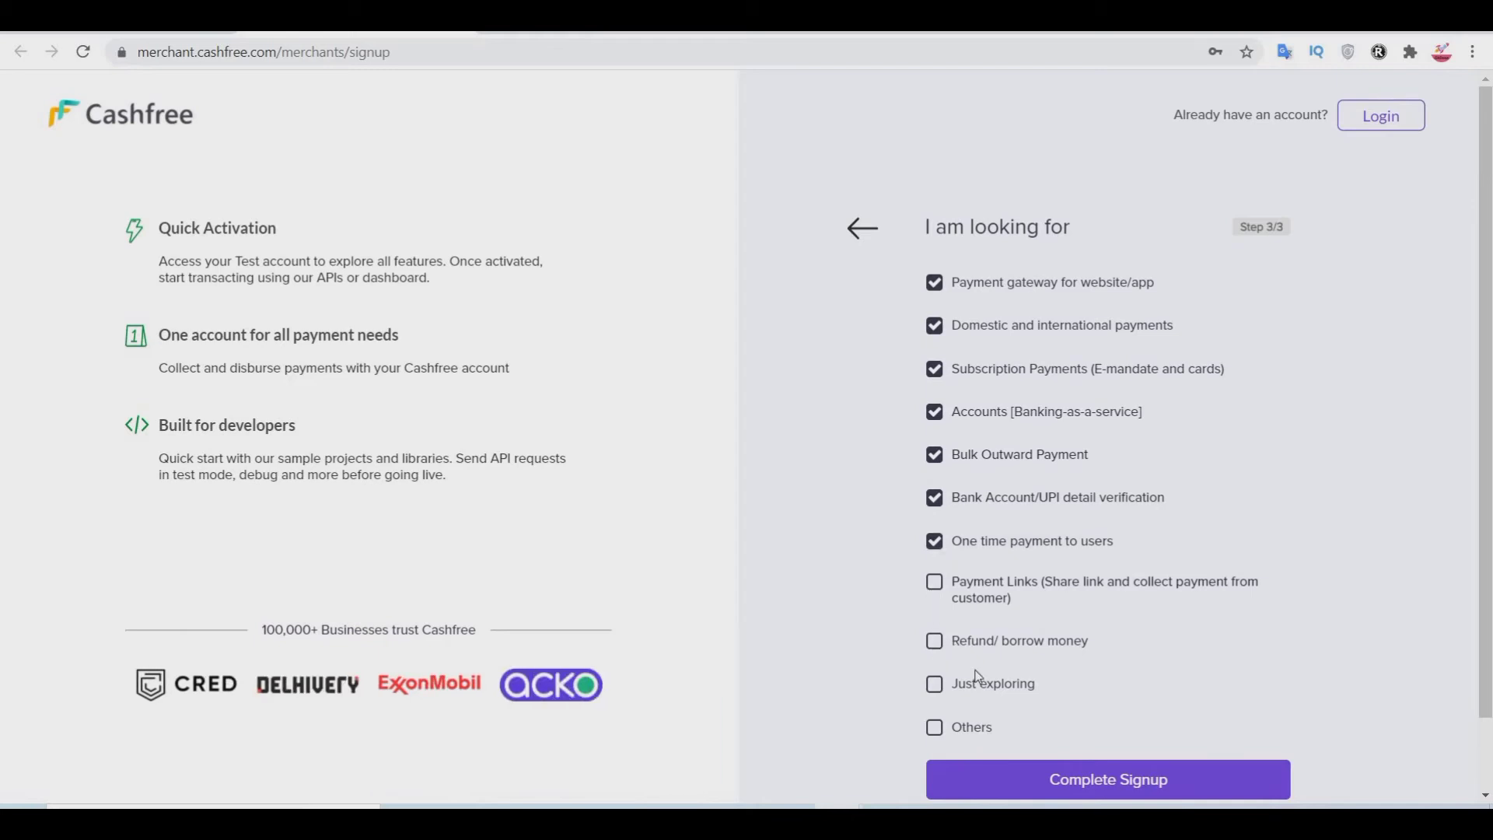
{"action": "scroll", "coordinate": [1010, 703], "scroll_direction": "down", "scroll_amount": 1}
{"action": "left_click", "coordinate": [1081, 704]}
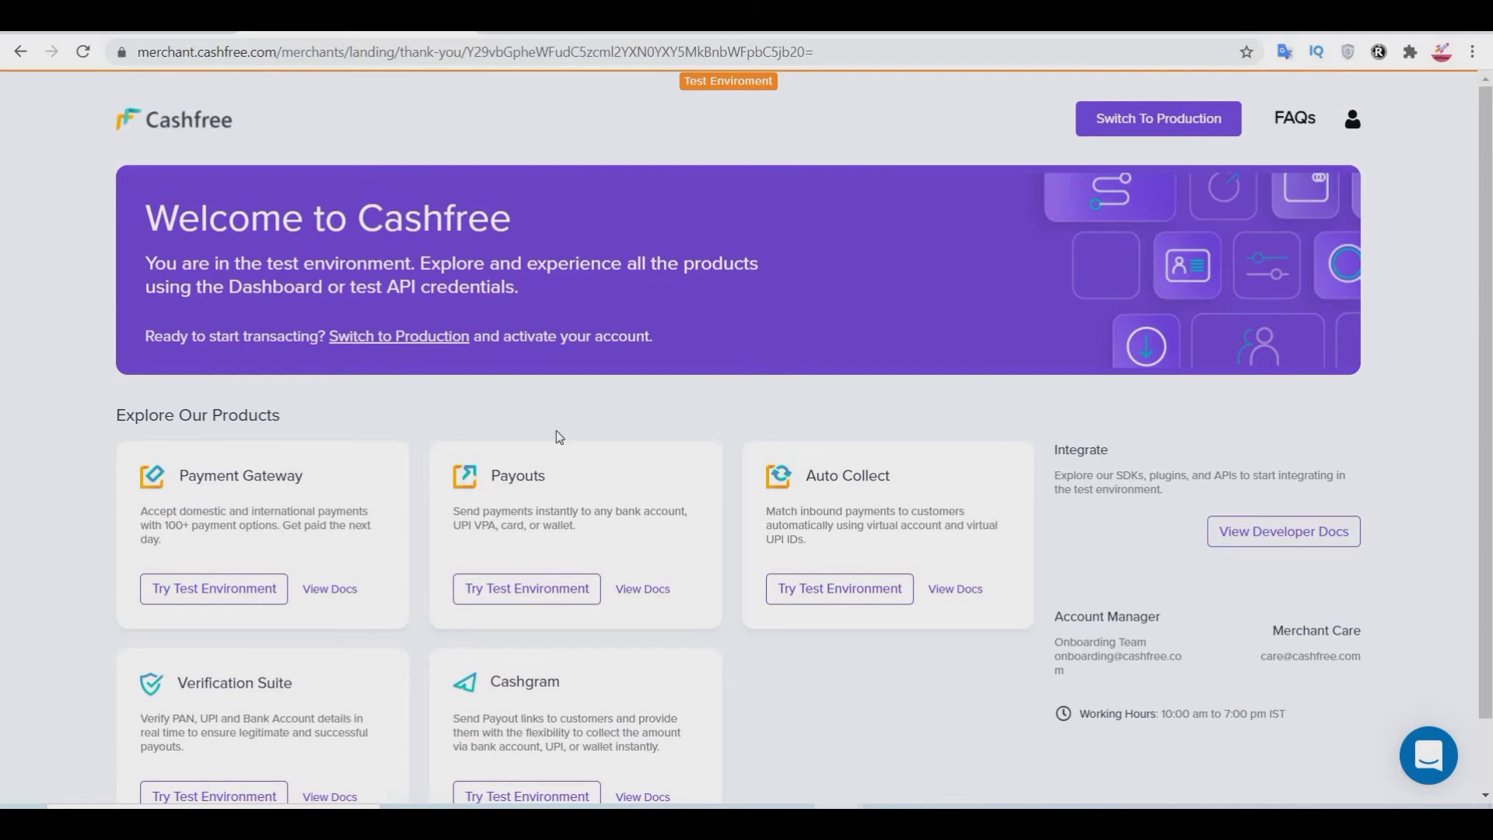
Step: Switch the account to Production from the welcome page, then navigate back a page
{"action": "scroll", "coordinate": [757, 335], "scroll_direction": "down", "scroll_amount": 1}
{"action": "scroll", "coordinate": [919, 205], "scroll_direction": "up", "scroll_amount": 1}
{"action": "left_click", "coordinate": [1146, 132]}
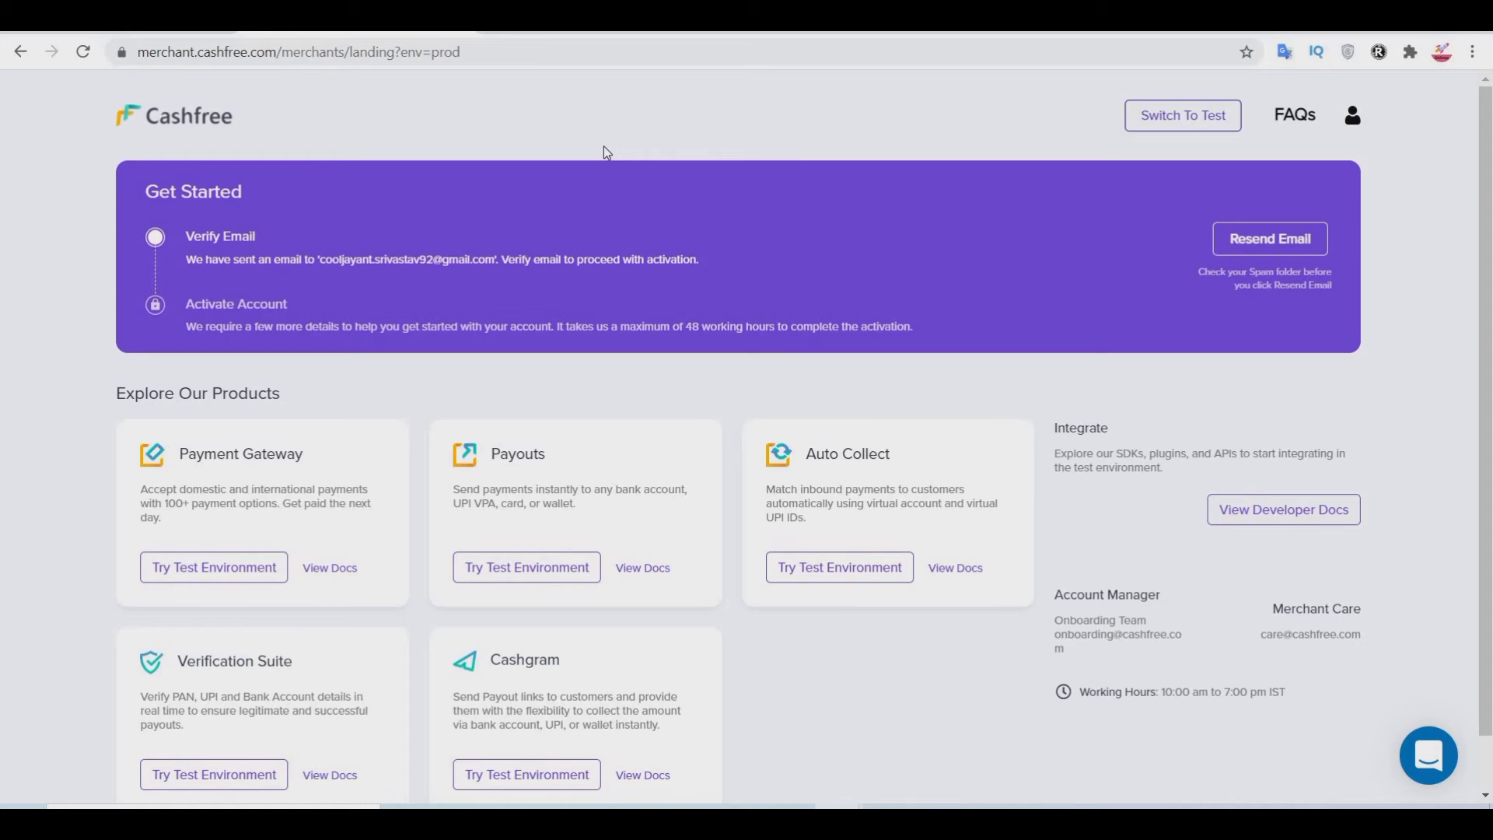
{"action": "key", "text": "alt+Left"}
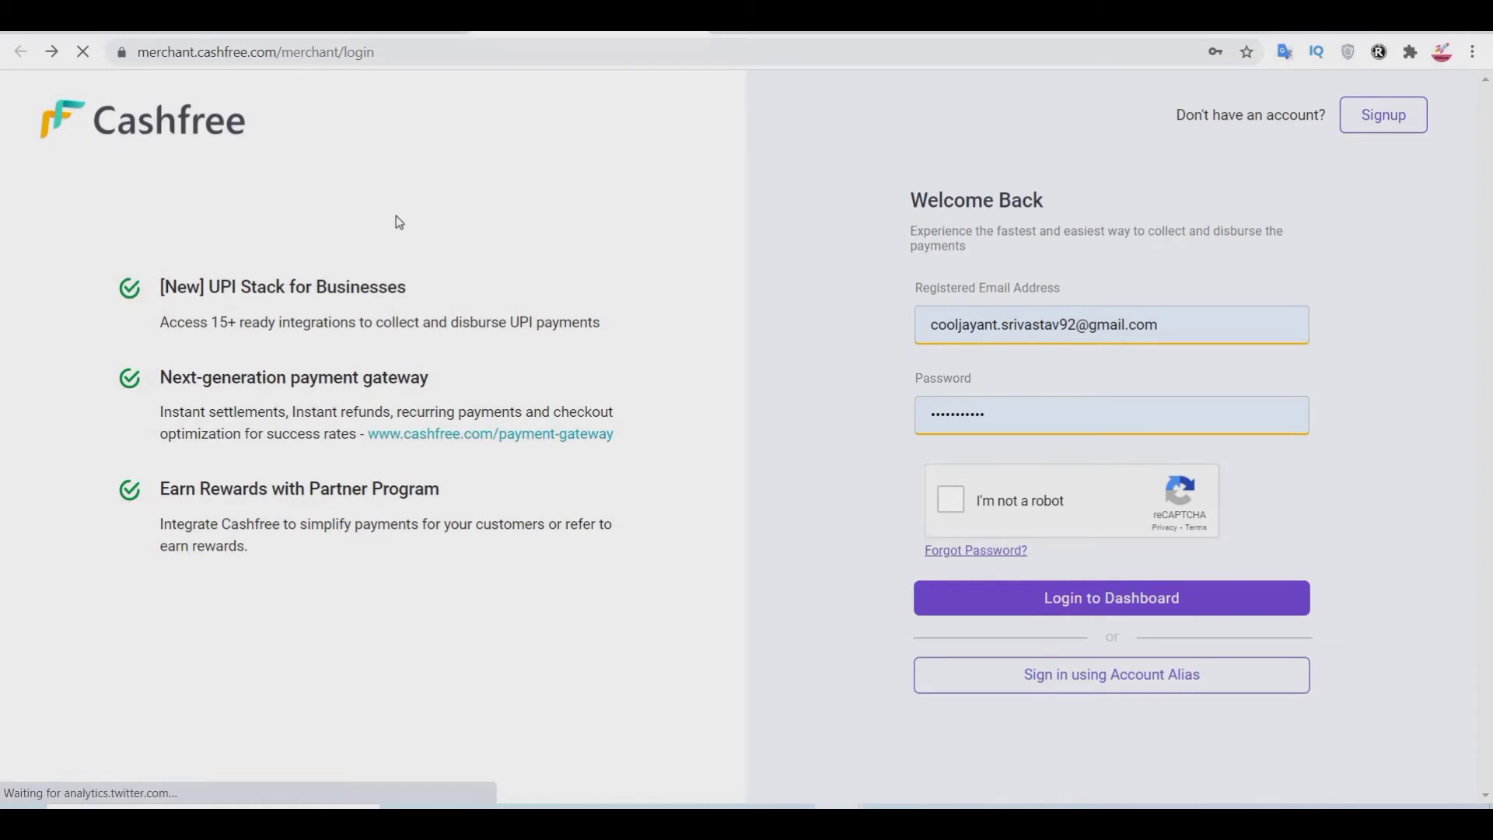
Step: Return to the login page, pass the 'I'm not a robot' check, and log in to the dashboard
{"action": "key", "text": "alt+Left"}
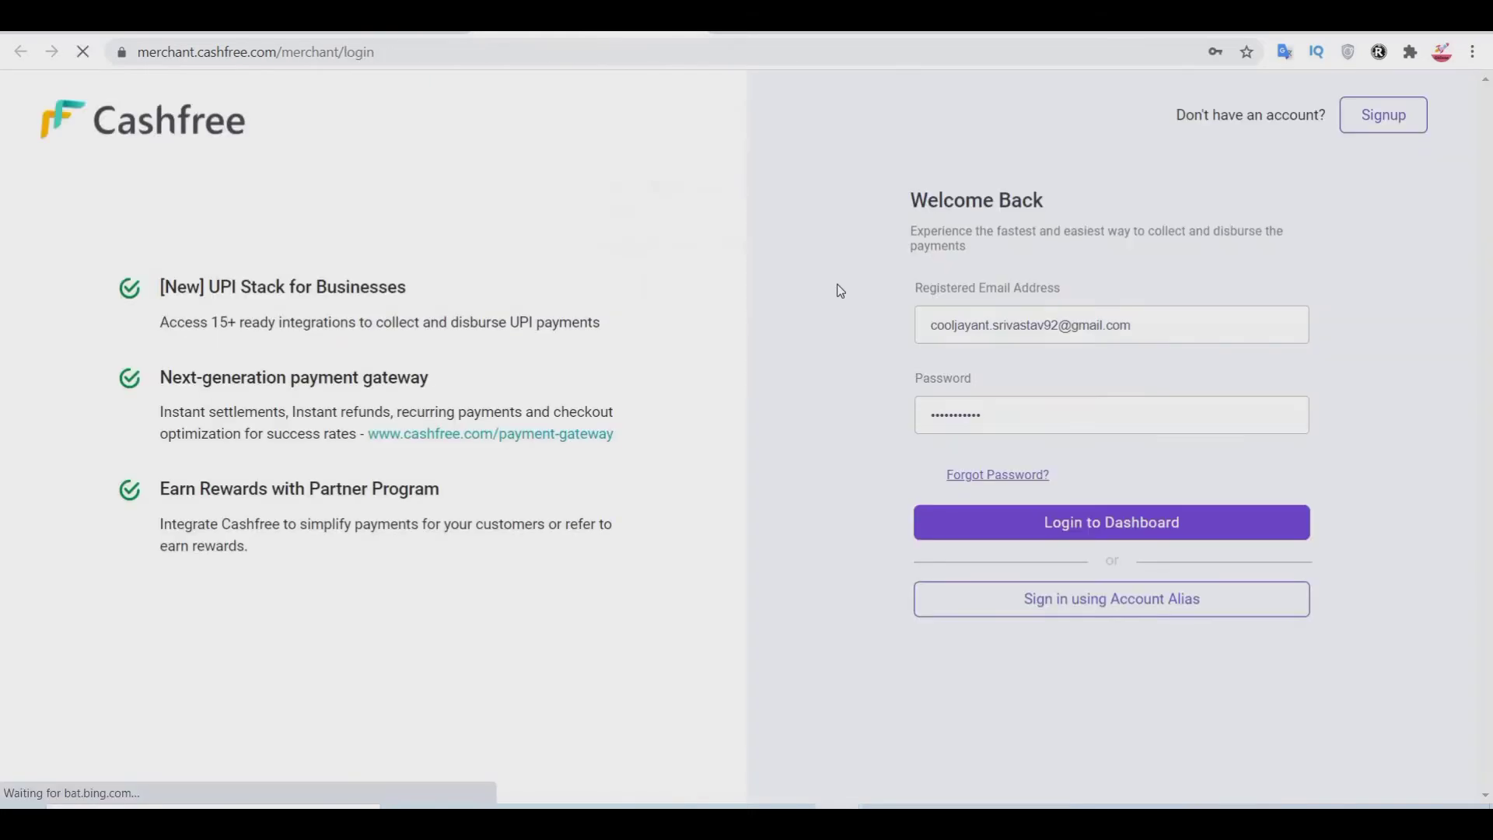
{"action": "left_click", "coordinate": [939, 512]}
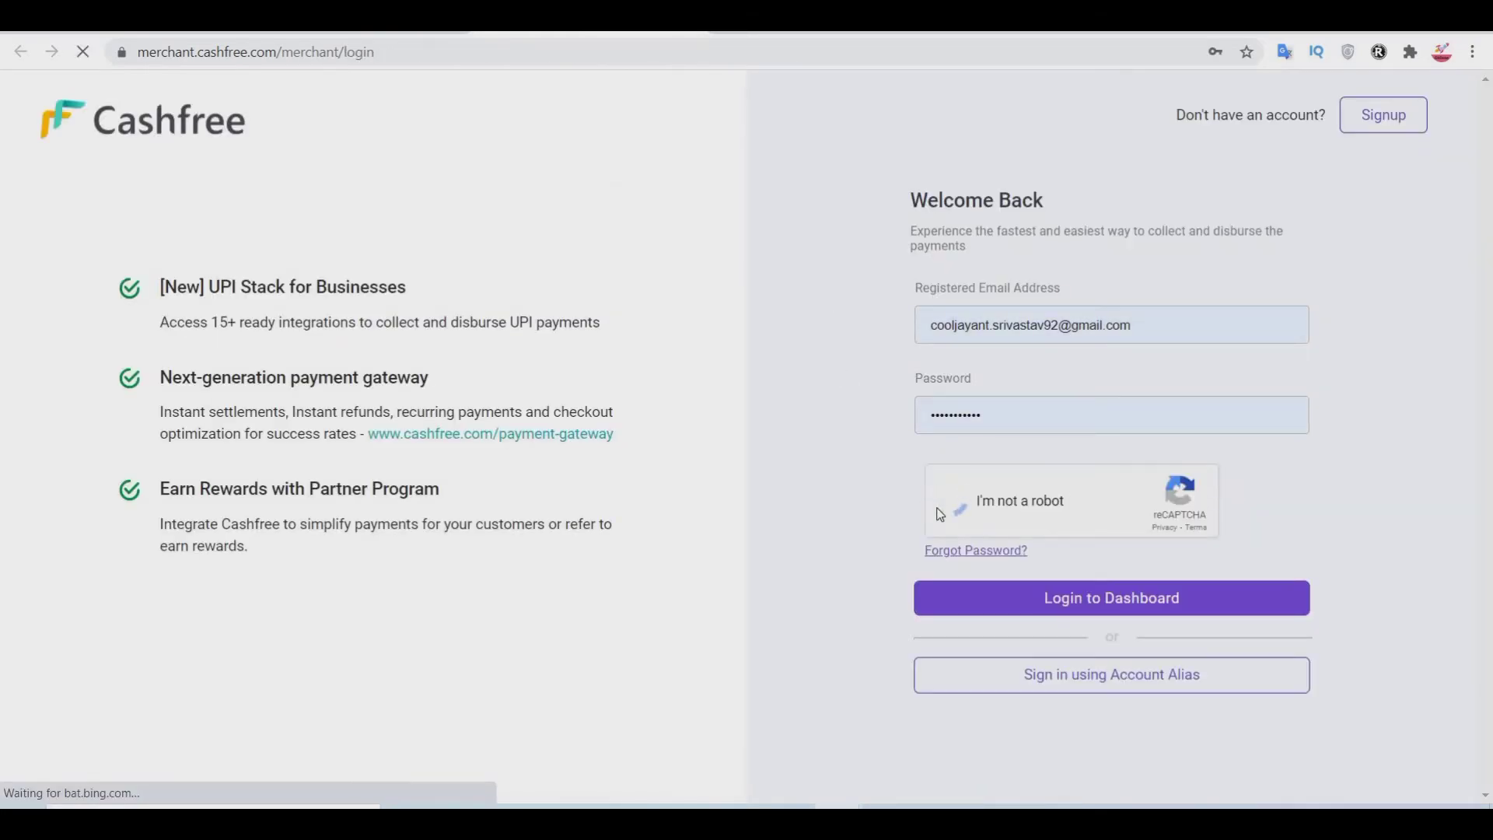
{"action": "left_click", "coordinate": [1042, 599]}
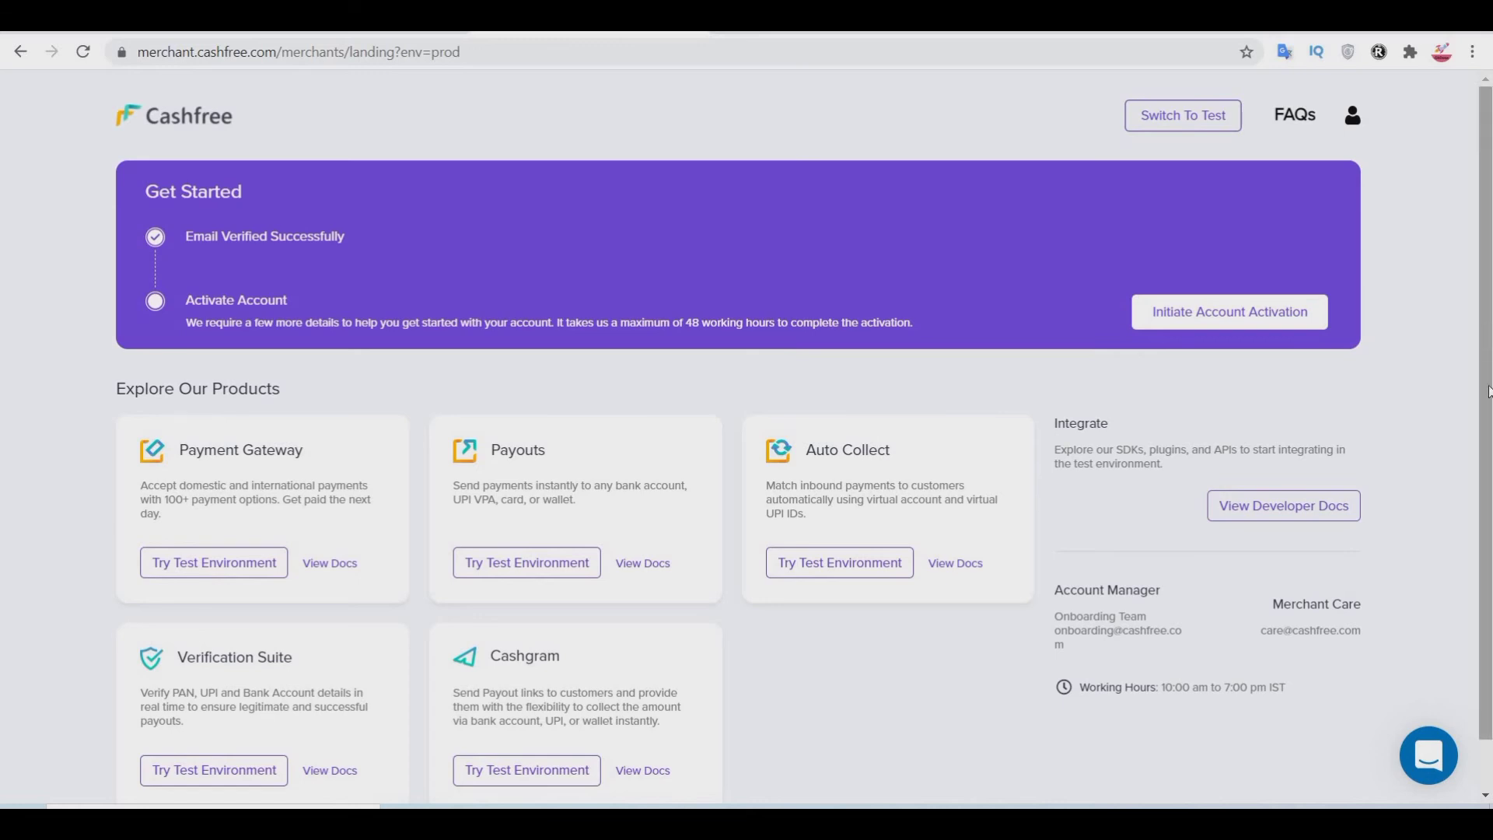
Step: Launch Try Test Environment from the Payment Gateway card on the merchant landing page
{"action": "scroll", "coordinate": [576, 420], "scroll_direction": "down", "scroll_amount": 1}
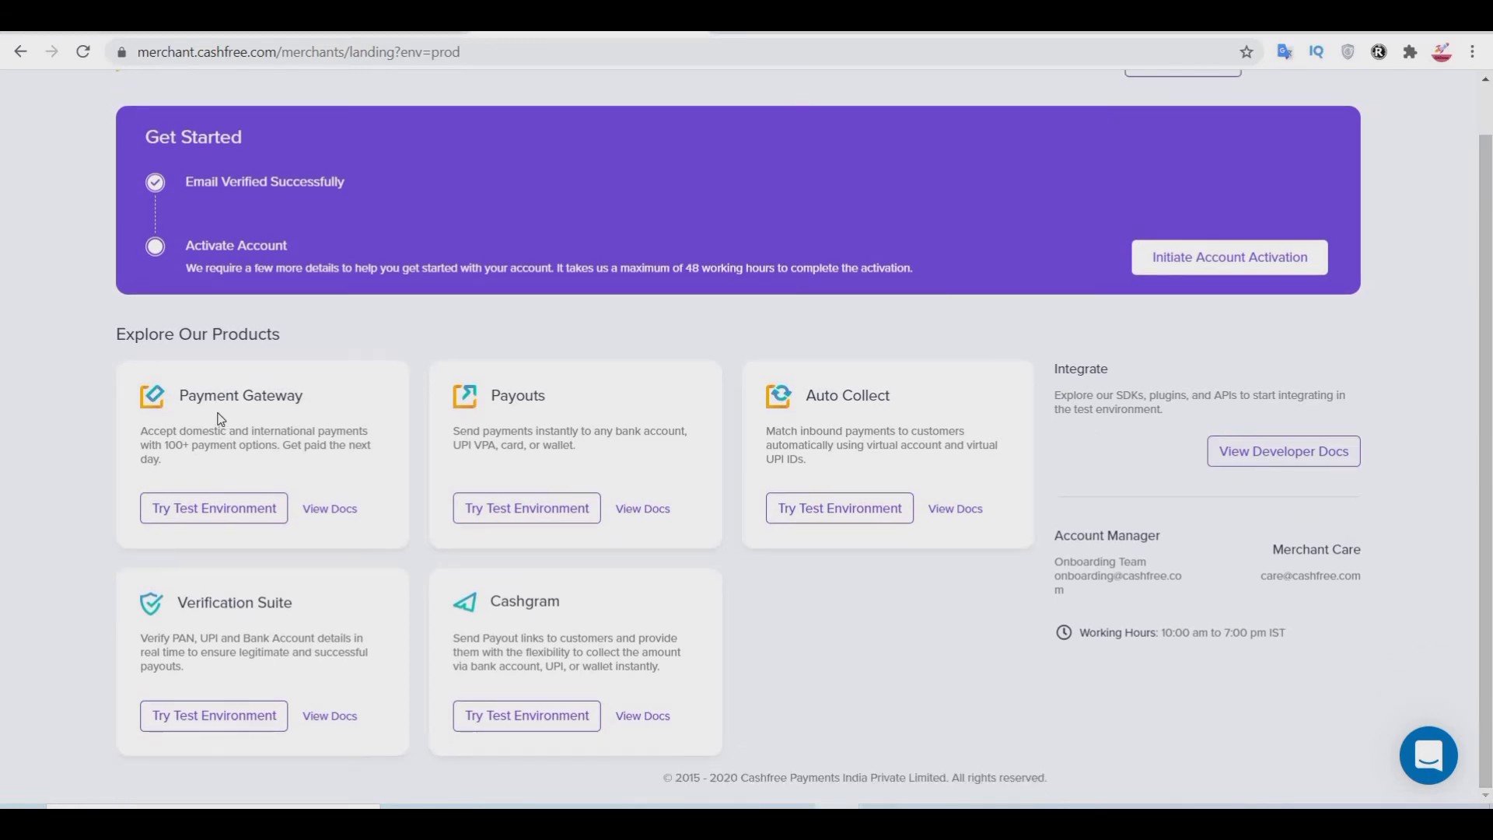
{"action": "right_click", "coordinate": [222, 513]}
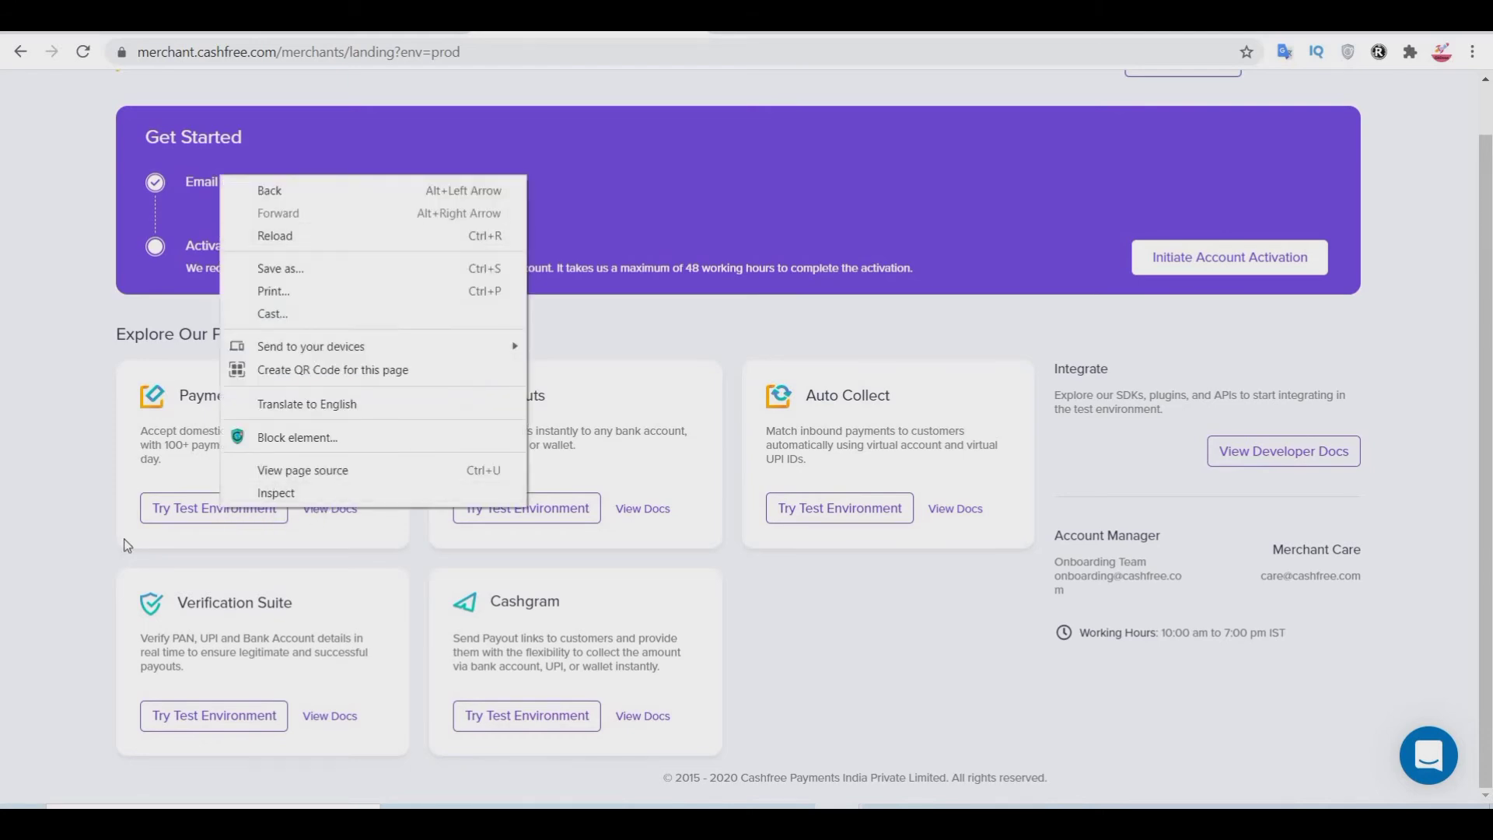
{"action": "left_click", "coordinate": [465, 594]}
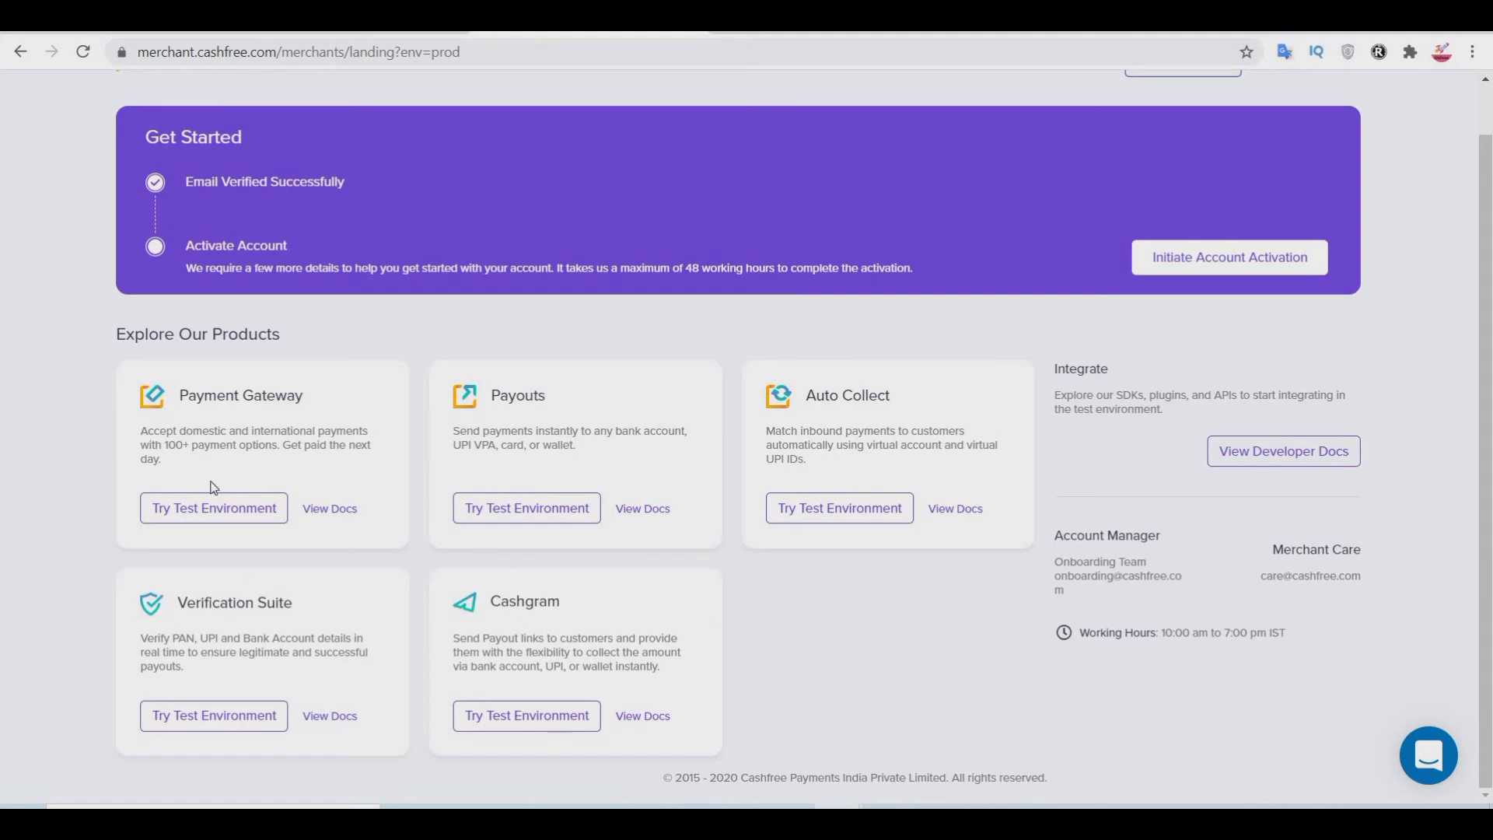
{"action": "scroll", "coordinate": [215, 488], "scroll_direction": "up", "scroll_amount": 1}
{"action": "left_click", "coordinate": [259, 575]}
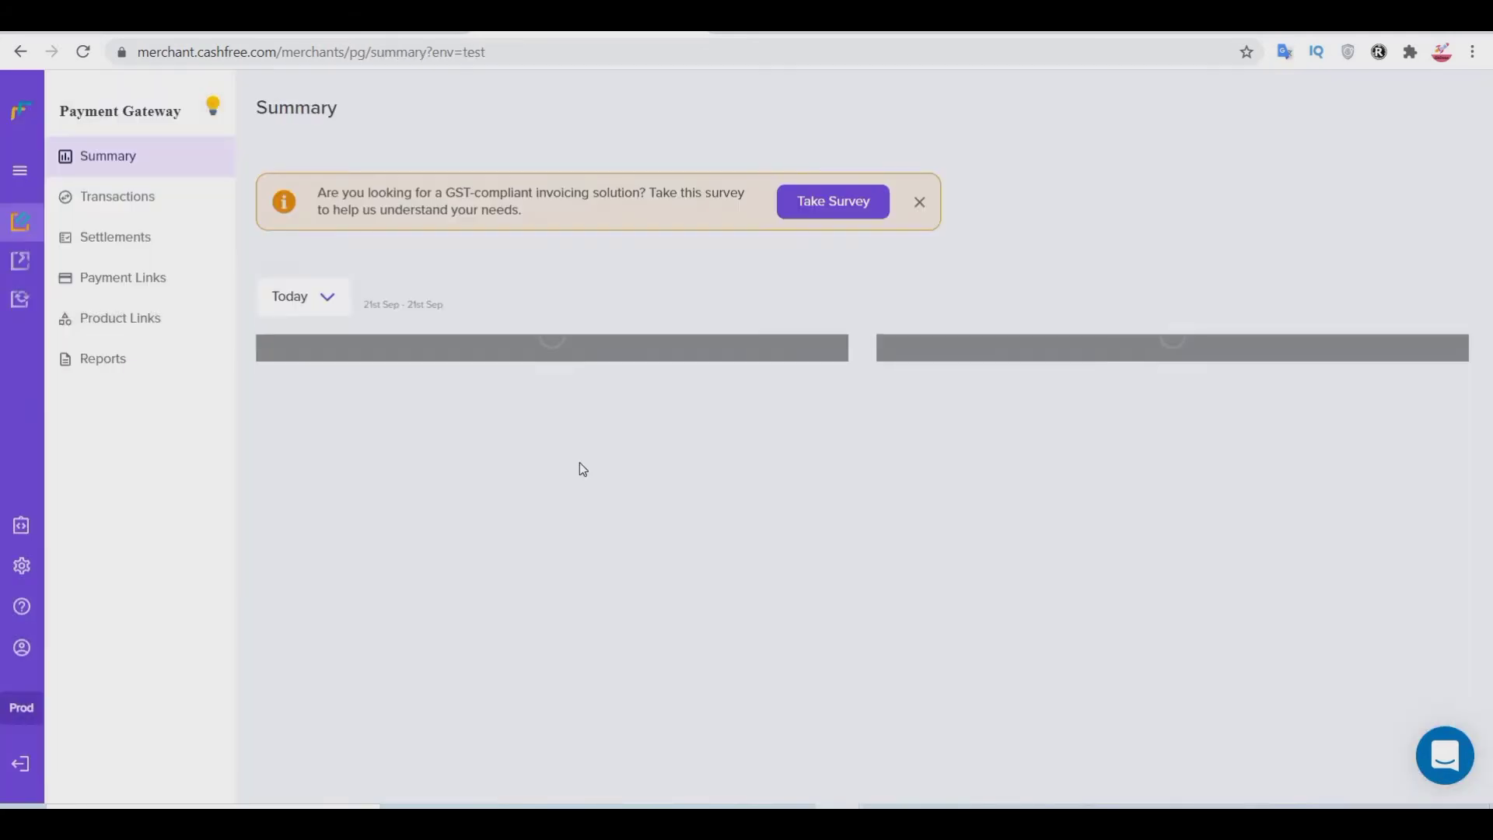
Step: Close the GST survey banner and go to Payment Links in the Payment Gateway sidebar
{"action": "scroll", "coordinate": [1033, 394], "scroll_direction": "down", "scroll_amount": 5}
{"action": "scroll", "coordinate": [1033, 393], "scroll_direction": "up", "scroll_amount": 5}
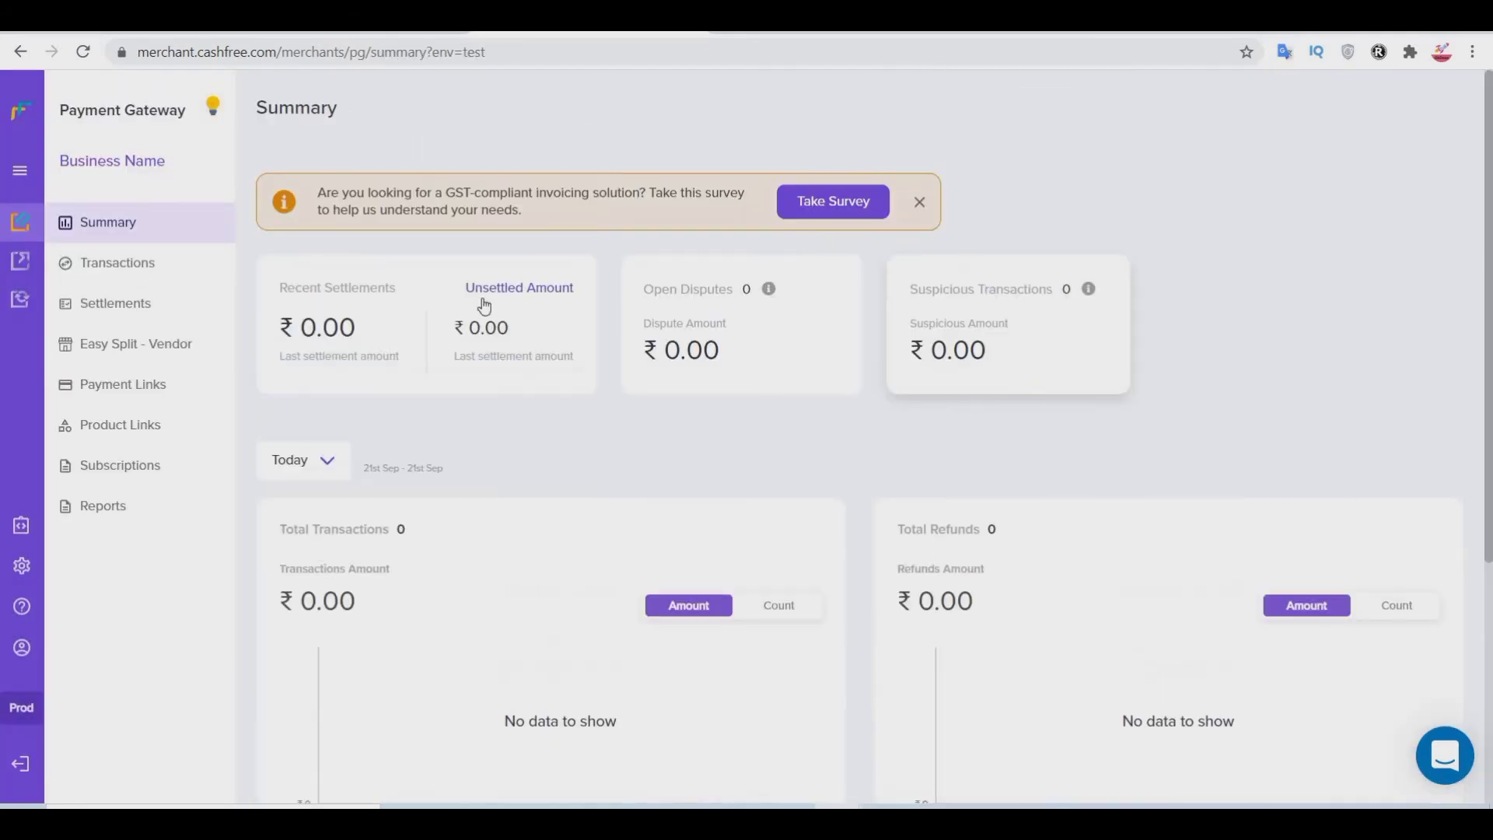
{"action": "left_click", "coordinate": [919, 201]}
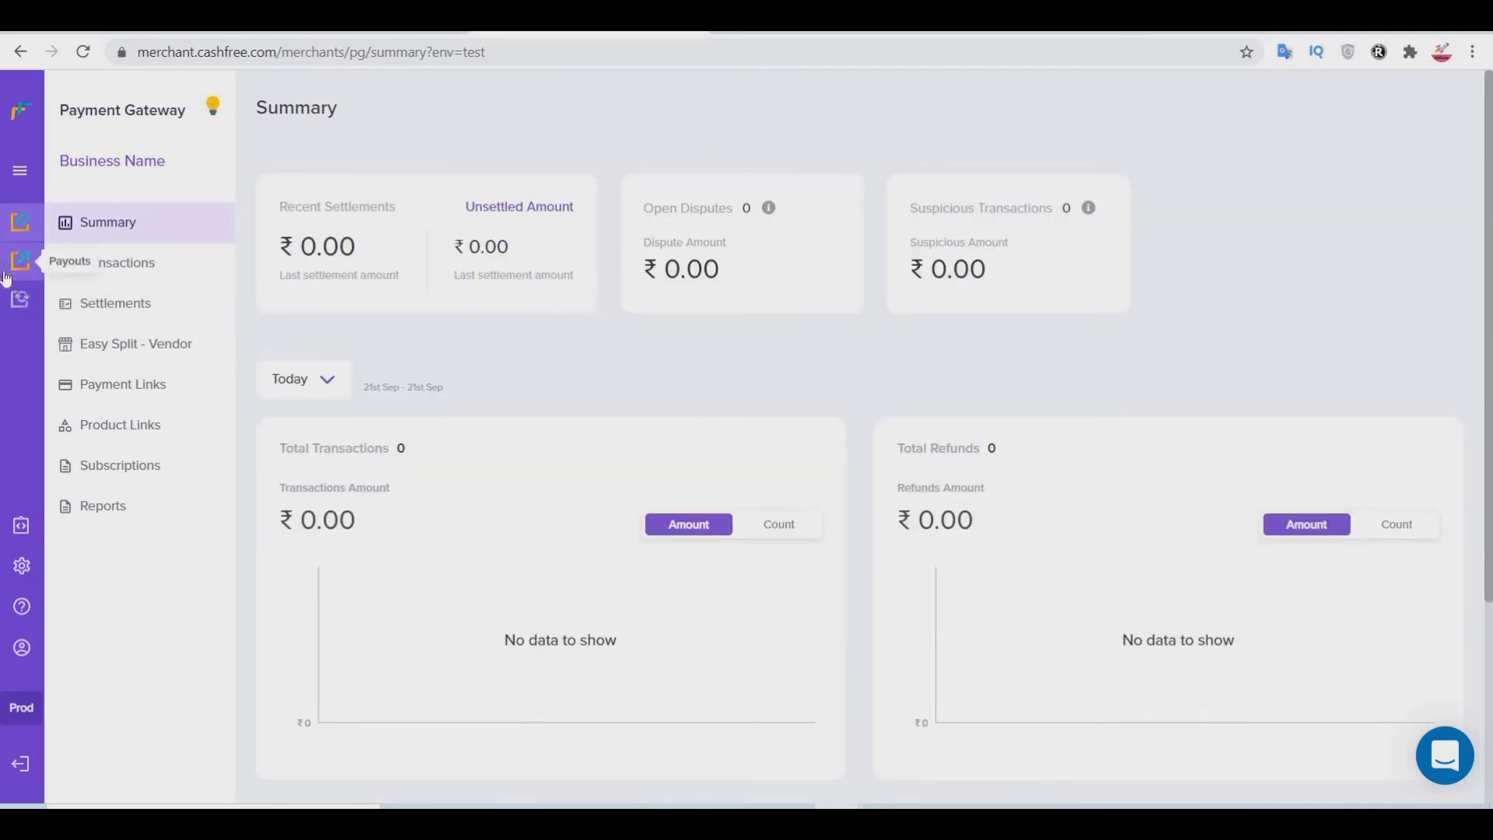
{"action": "left_click", "coordinate": [21, 177]}
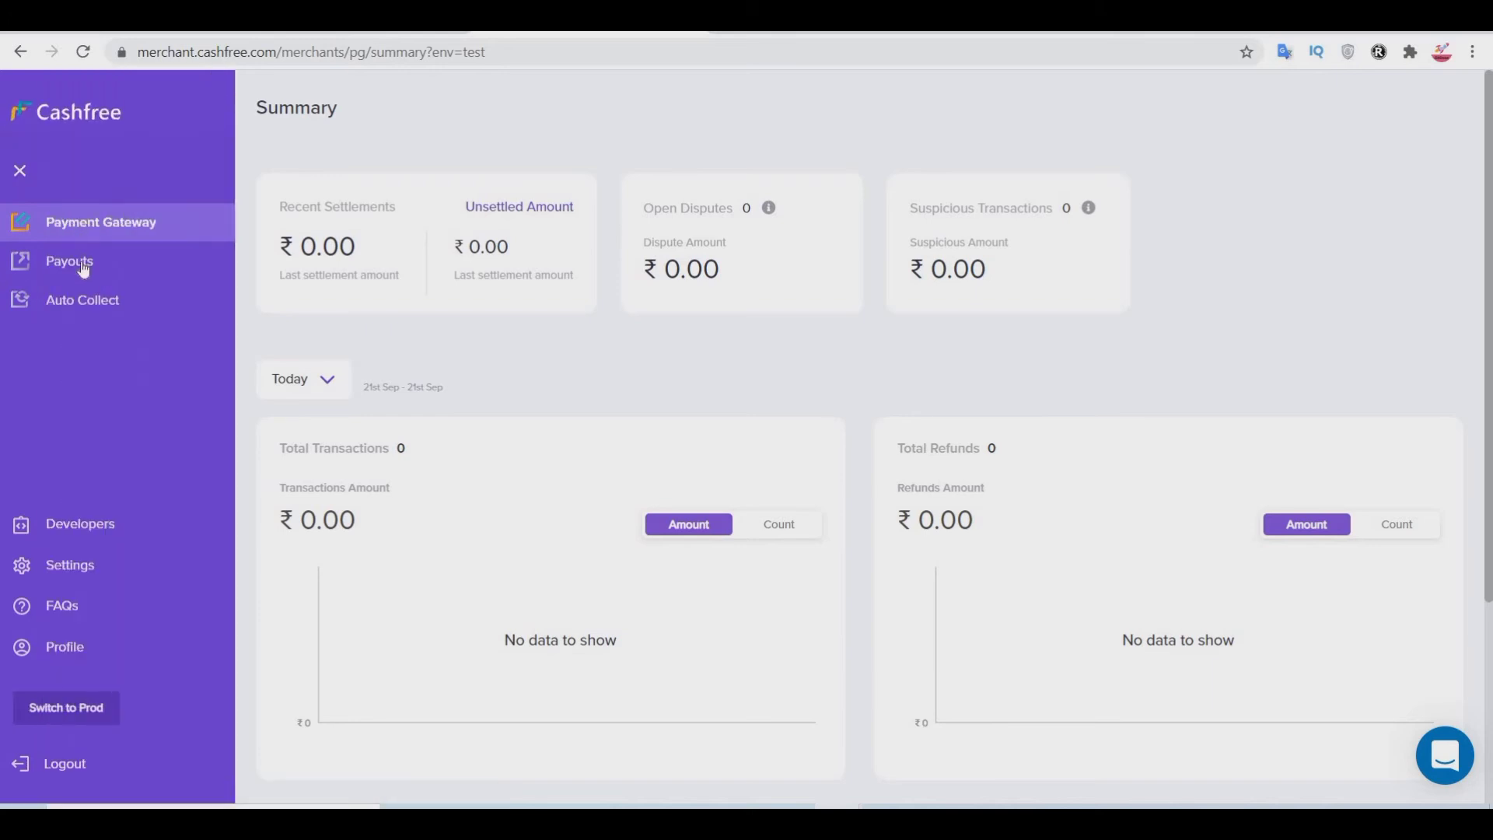
{"action": "left_click", "coordinate": [664, 463]}
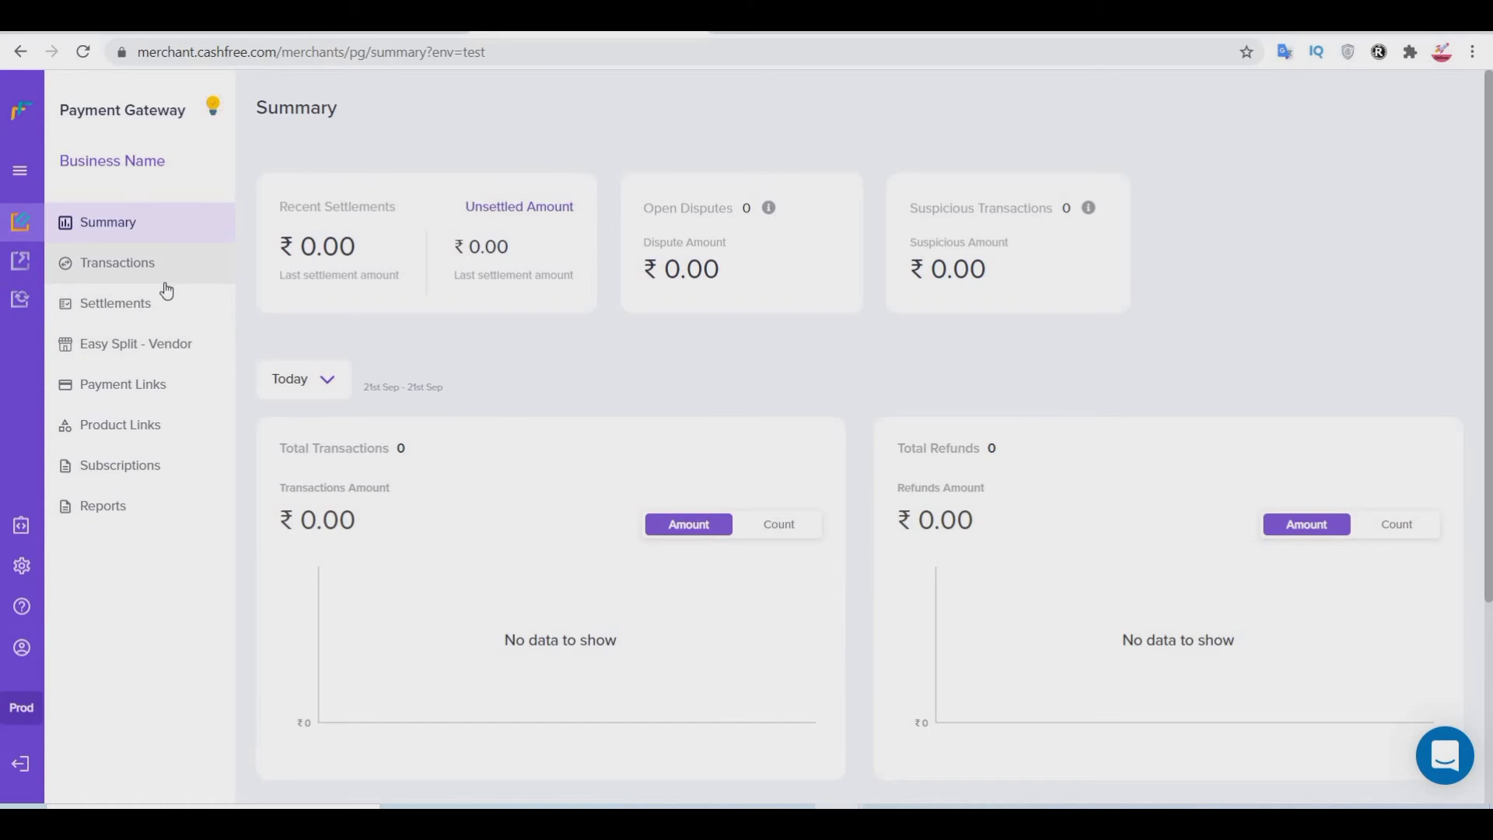
{"action": "left_click", "coordinate": [152, 396]}
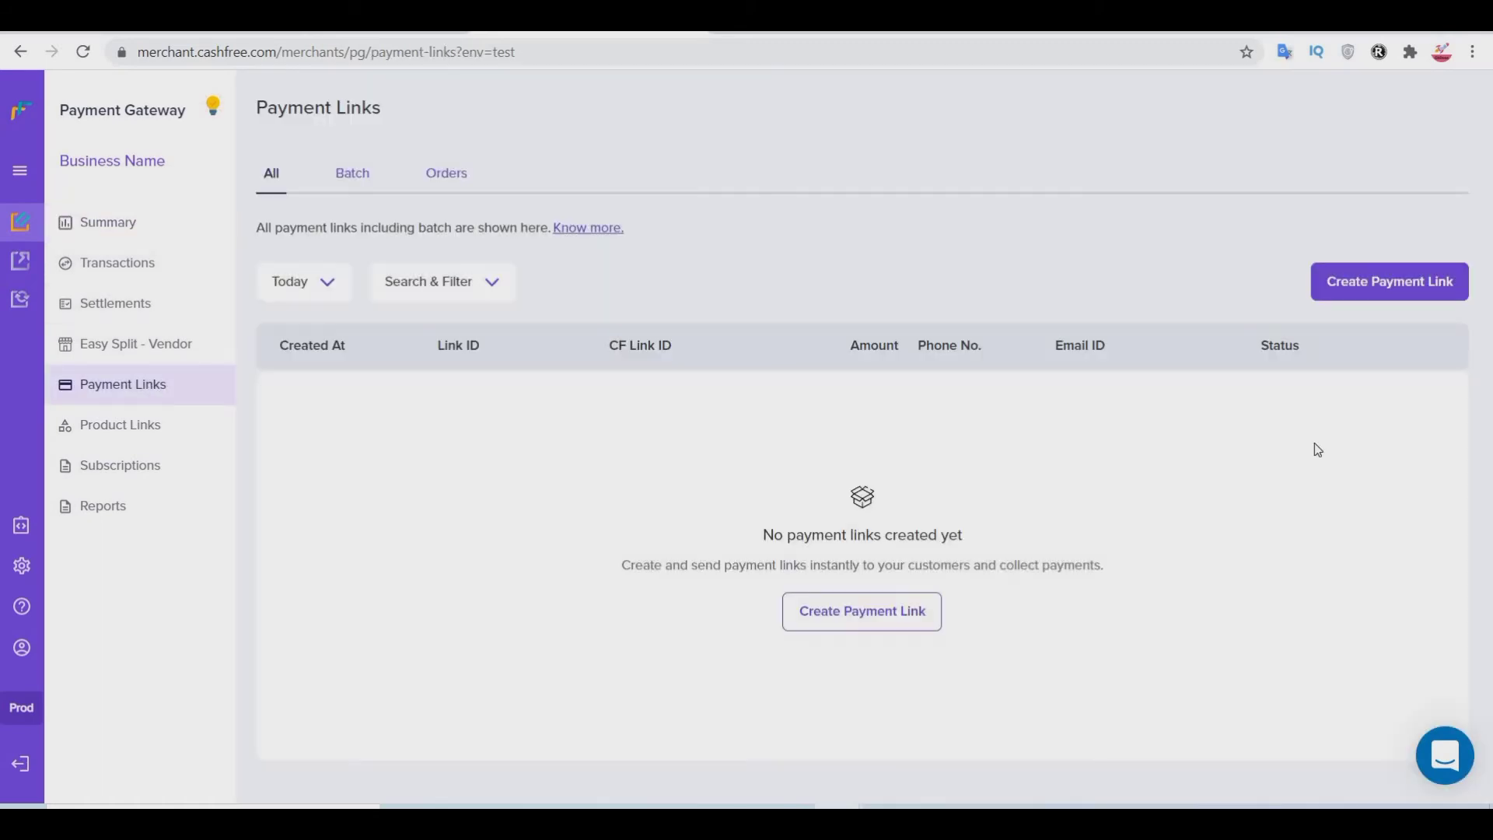
Step: Start a new payment link for 'demo' with an amount of ₹100
{"action": "left_click", "coordinate": [1367, 292]}
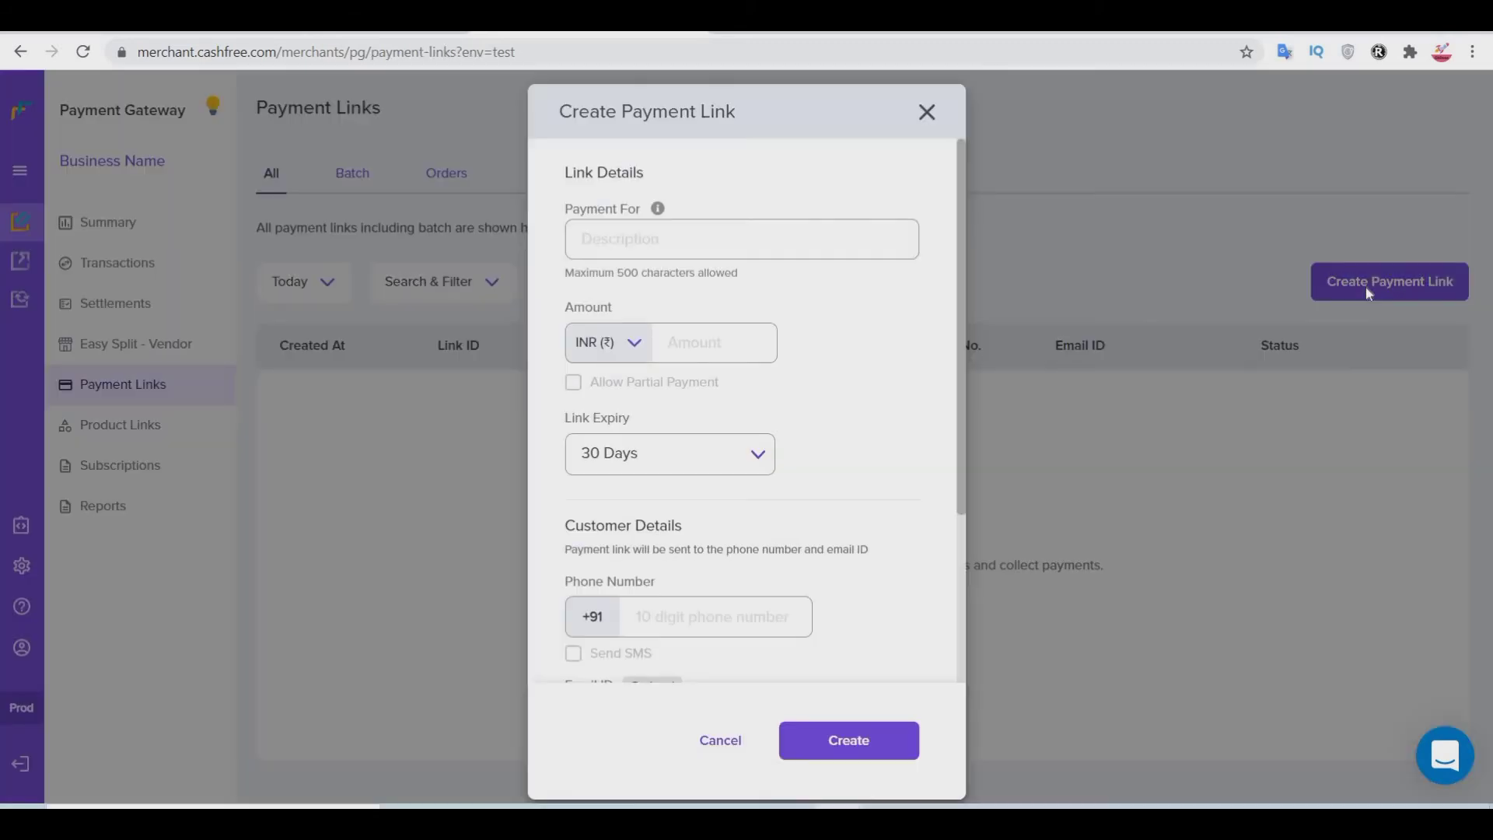
{"action": "left_click", "coordinate": [657, 235]}
{"action": "type", "text": "demo"}
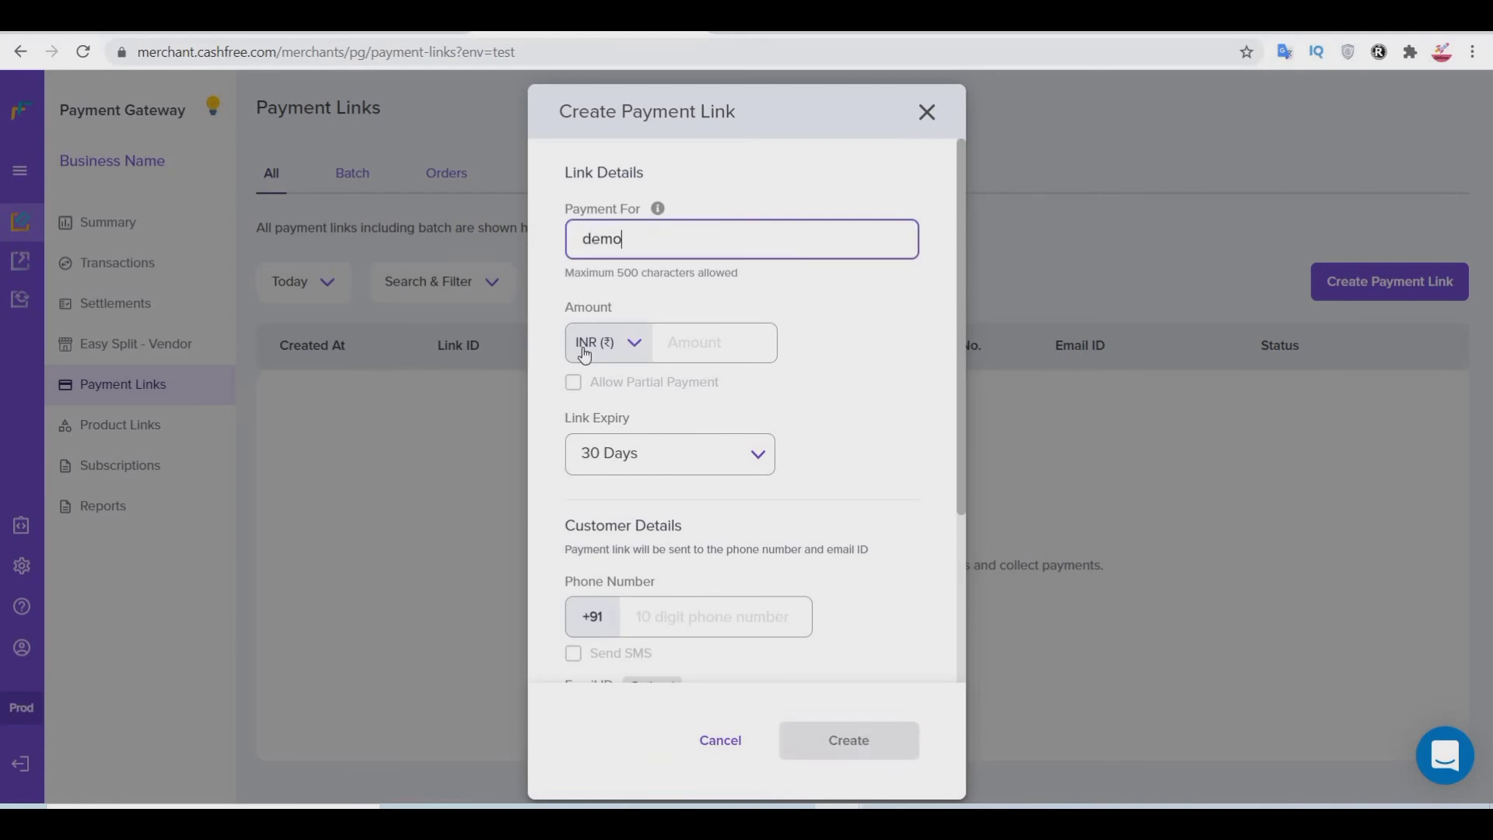
{"action": "left_click", "coordinate": [584, 355]}
{"action": "left_click", "coordinate": [684, 350]}
{"action": "type", "text": "100"}
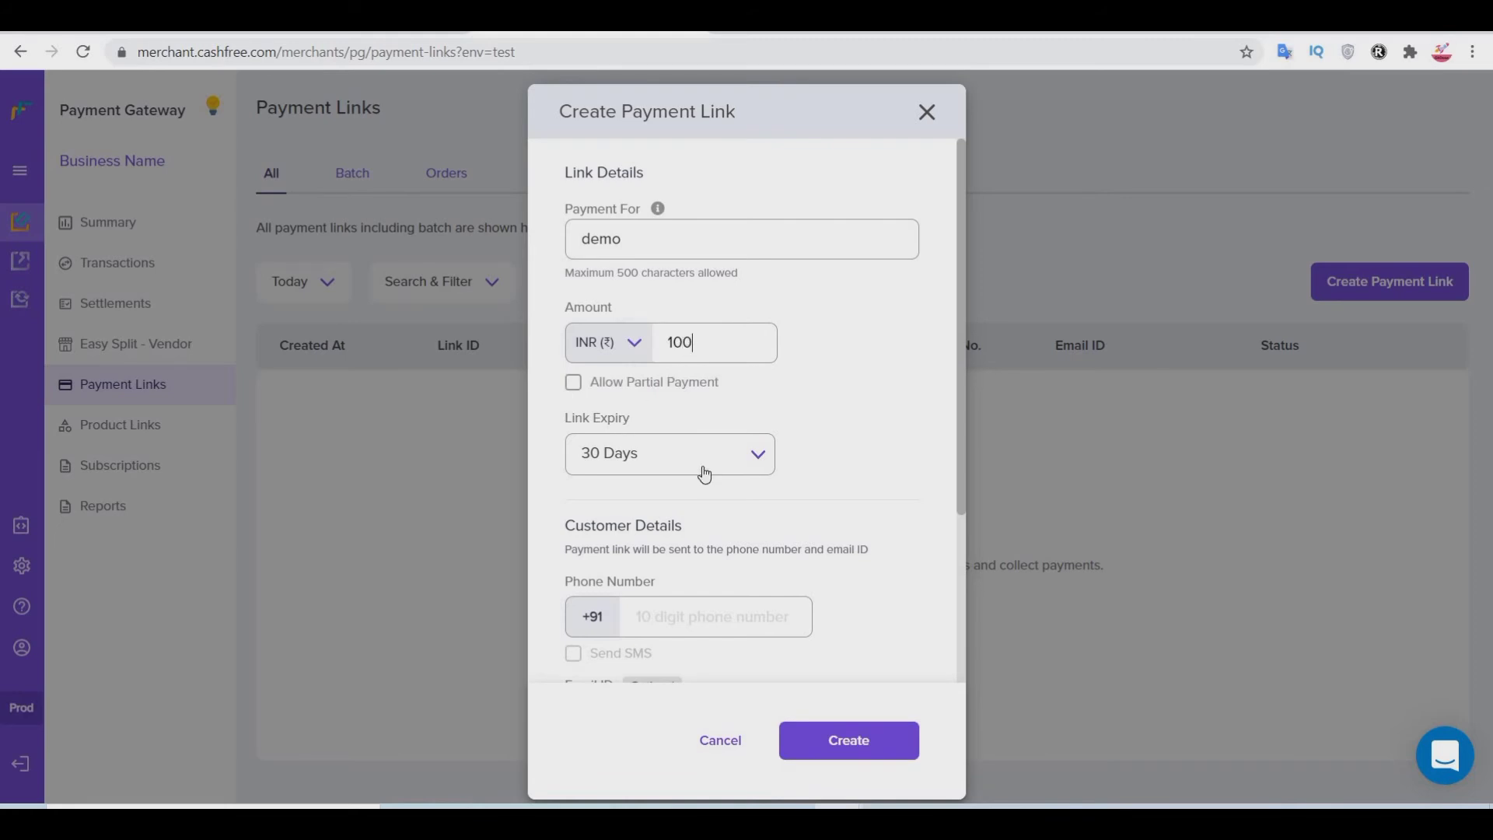
Step: Expand More Options and enter the customer's 10-digit phone number for SMS
{"action": "scroll", "coordinate": [750, 502], "scroll_direction": "down", "scroll_amount": 4}
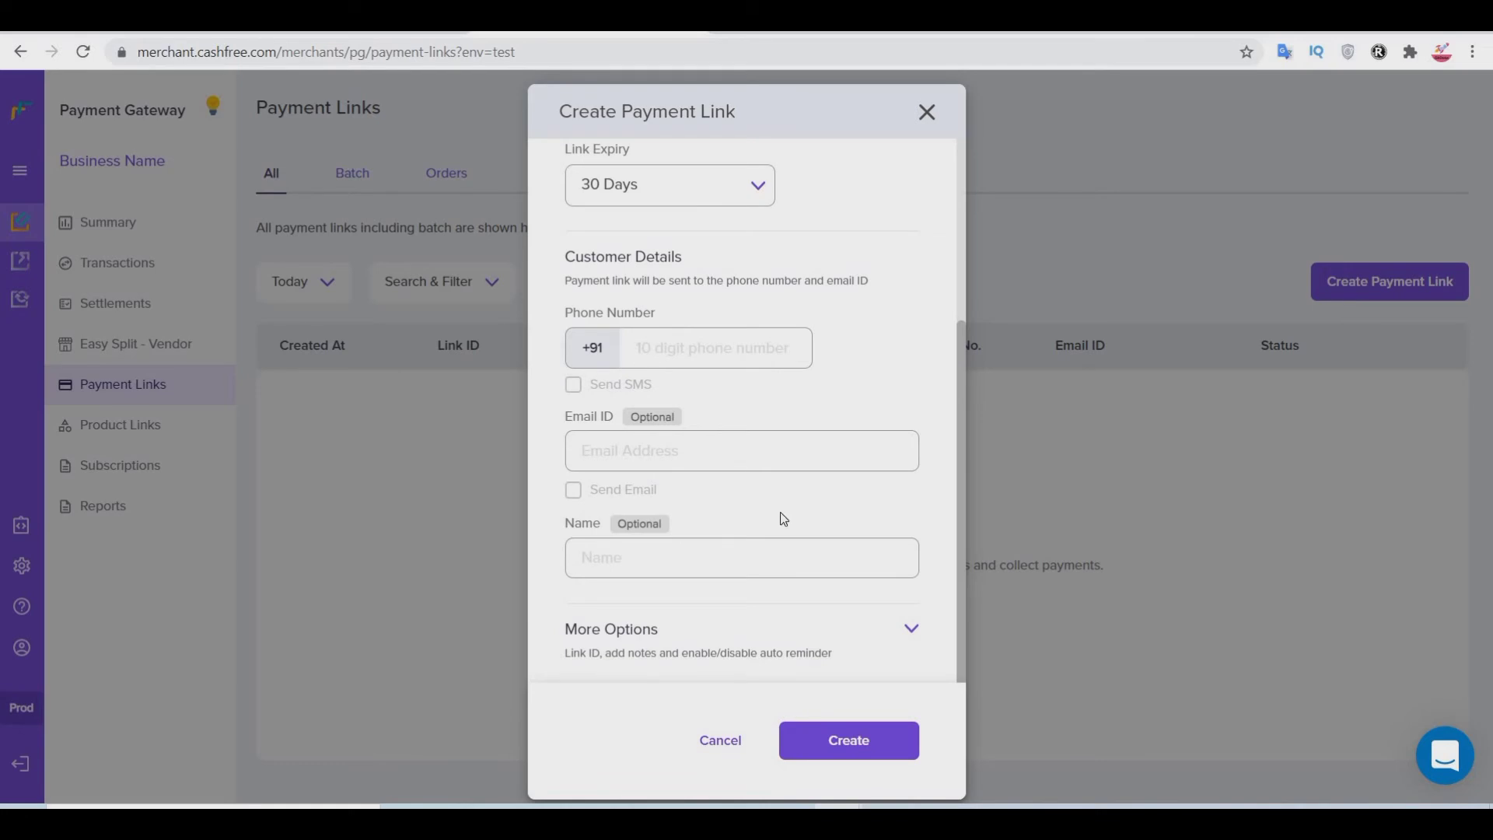
{"action": "scroll", "coordinate": [782, 509], "scroll_direction": "up", "scroll_amount": 4}
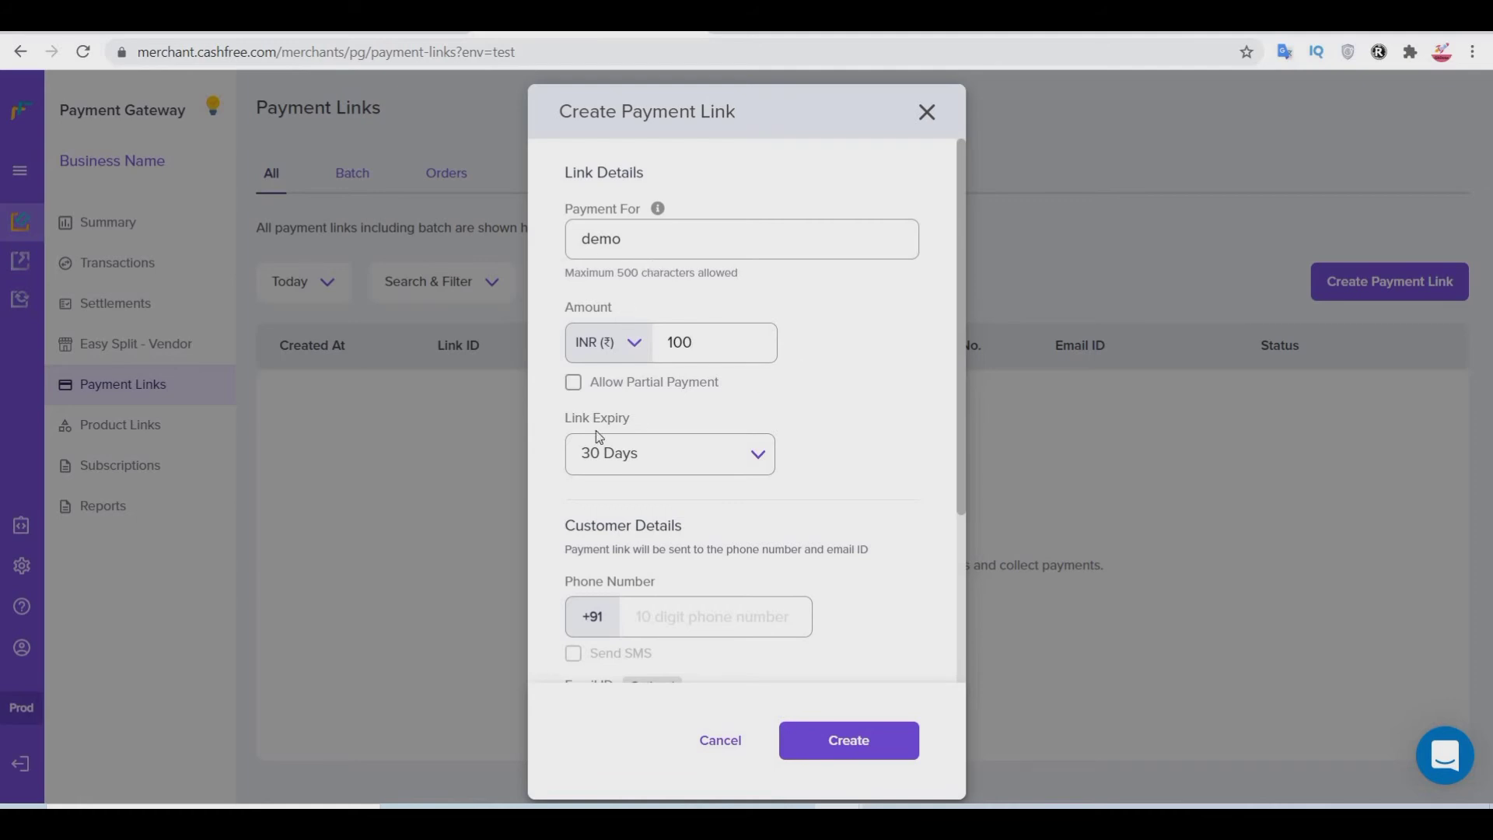
{"action": "scroll", "coordinate": [786, 529], "scroll_direction": "down", "scroll_amount": 3}
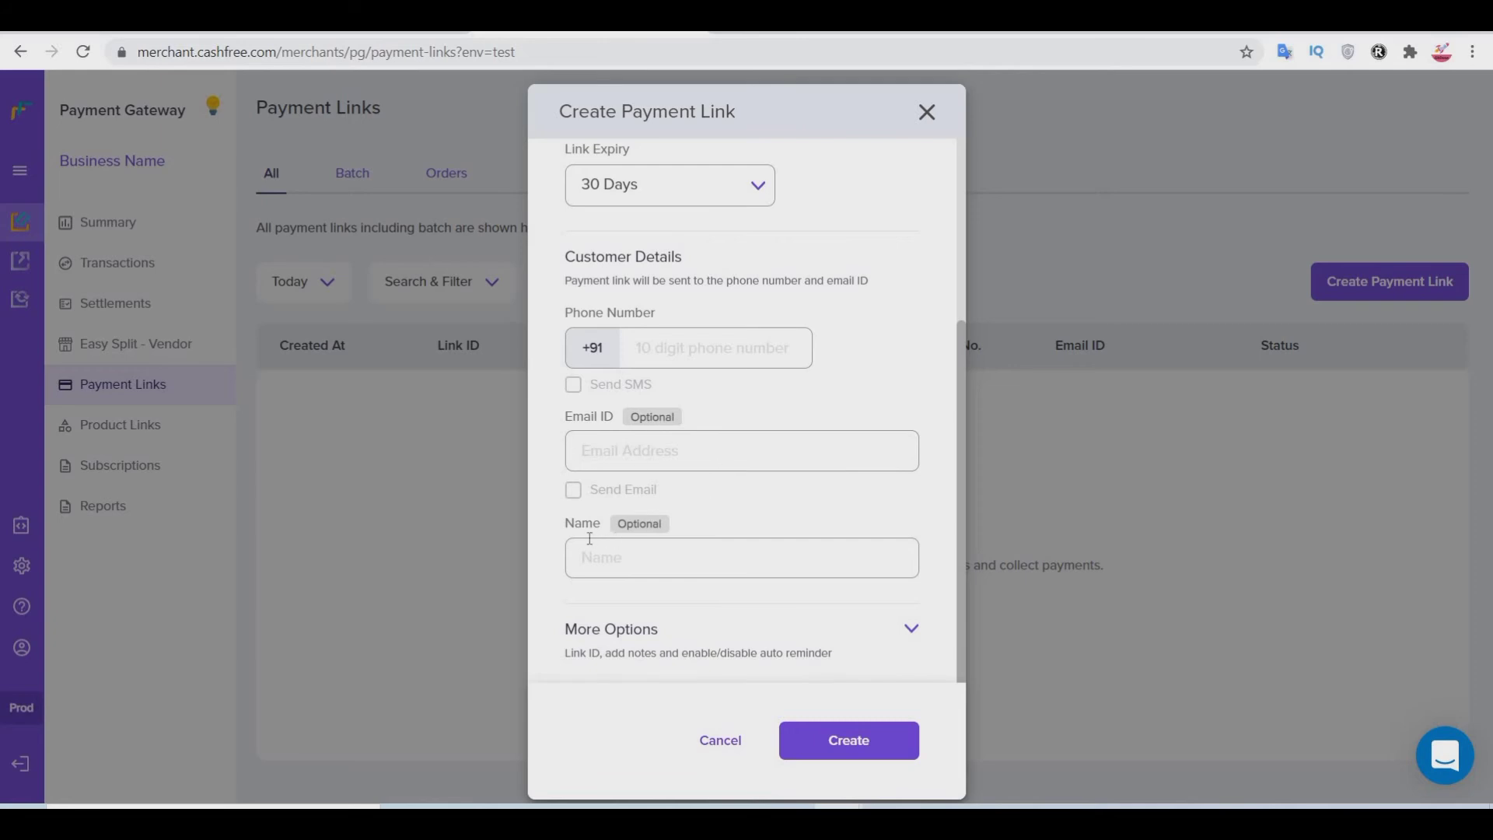
{"action": "left_click", "coordinate": [910, 627]}
{"action": "scroll", "coordinate": [800, 452], "scroll_direction": "down", "scroll_amount": 3}
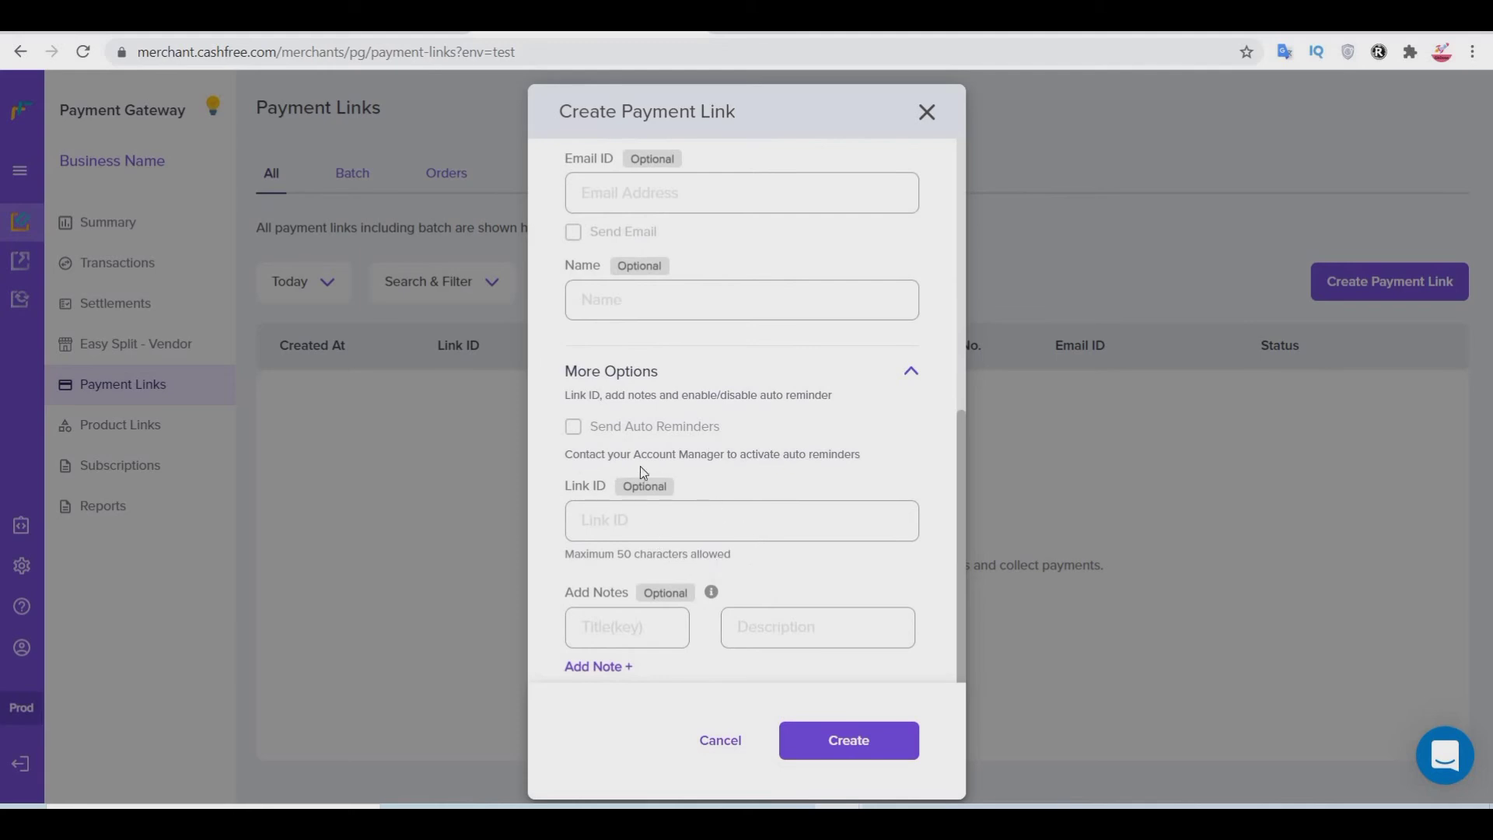
{"action": "left_click", "coordinate": [846, 748]}
{"action": "scroll", "coordinate": [760, 504], "scroll_direction": "up", "scroll_amount": 6}
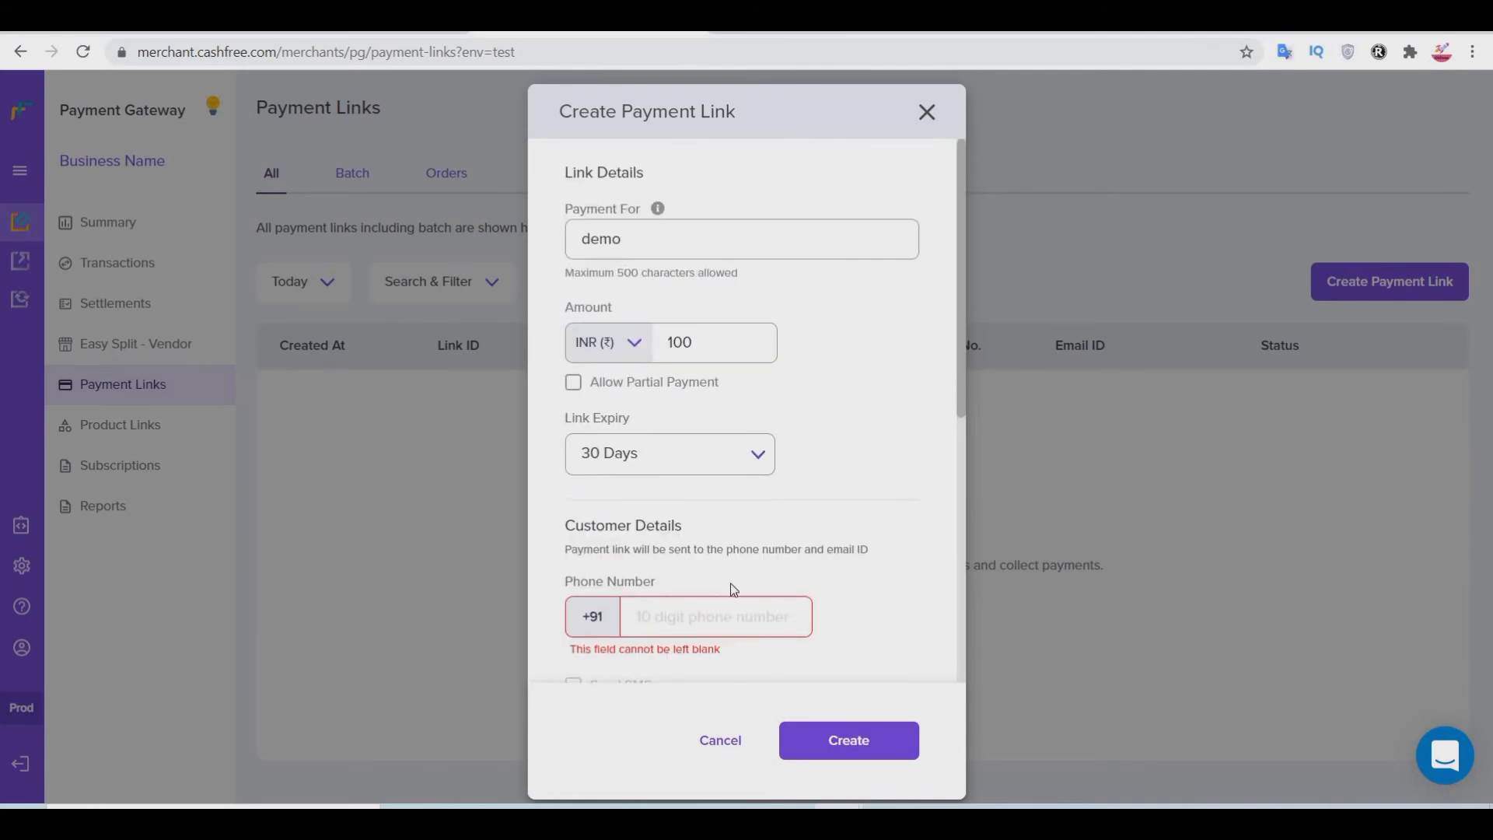
{"action": "left_click", "coordinate": [726, 606]}
{"action": "type", "text": "72"}
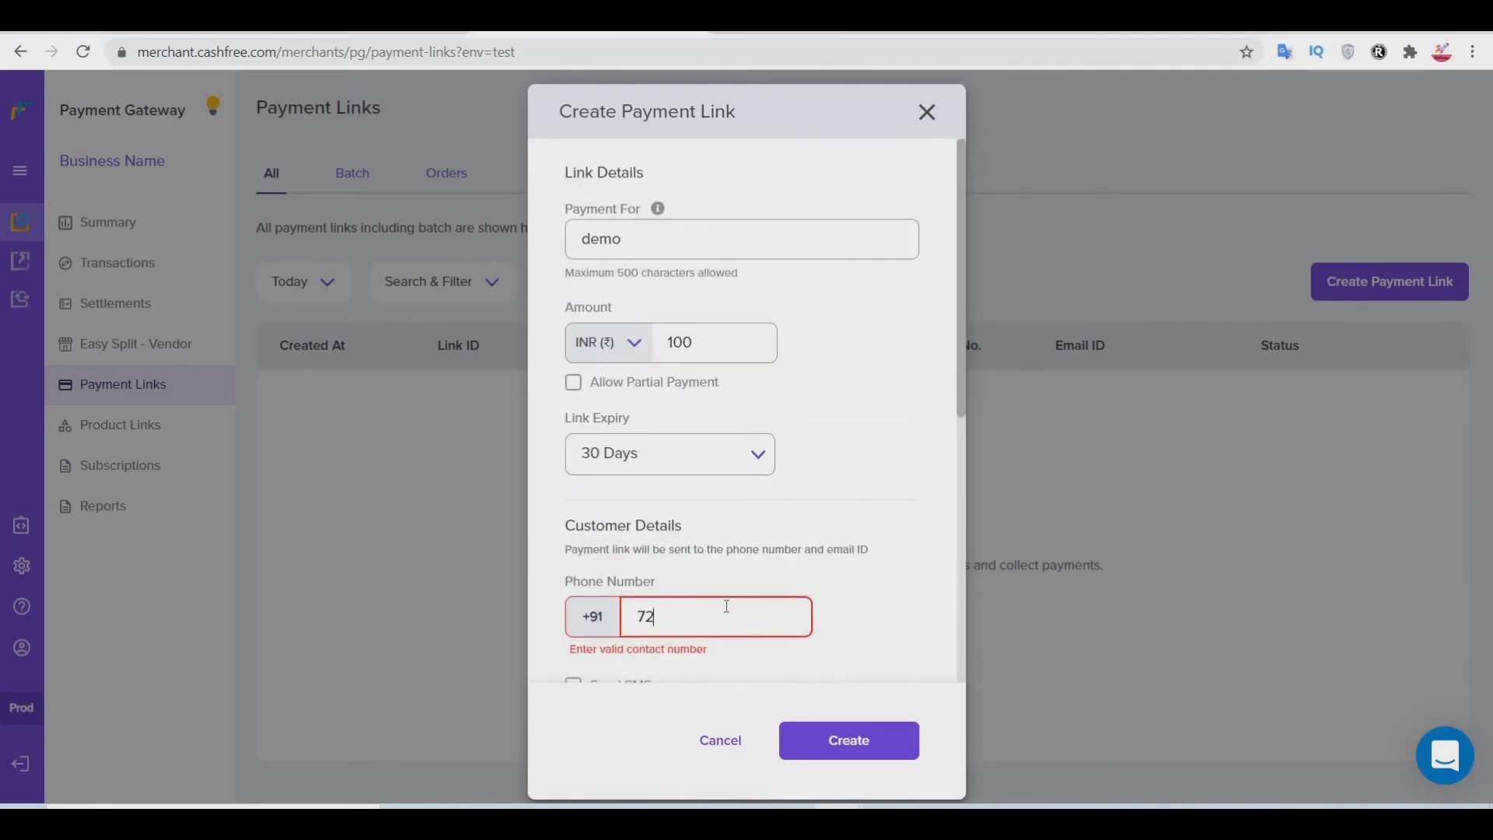
{"action": "key", "text": "BackSpace"}
{"action": "key", "text": "BackSpace"}
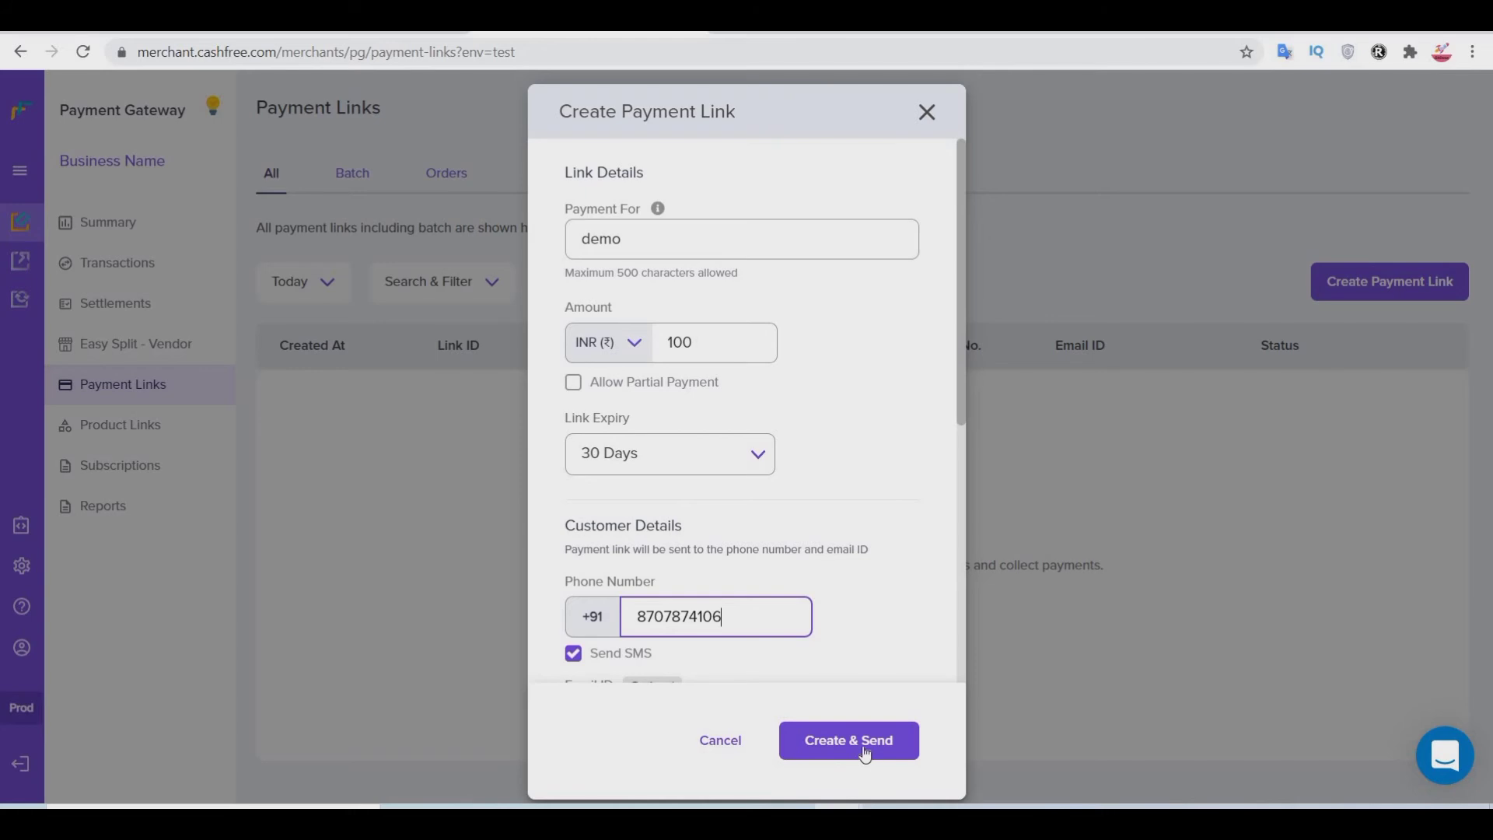
Step: Create and send the ₹100 demo link, then open link 1996319 and its payment URL
{"action": "left_click", "coordinate": [850, 742]}
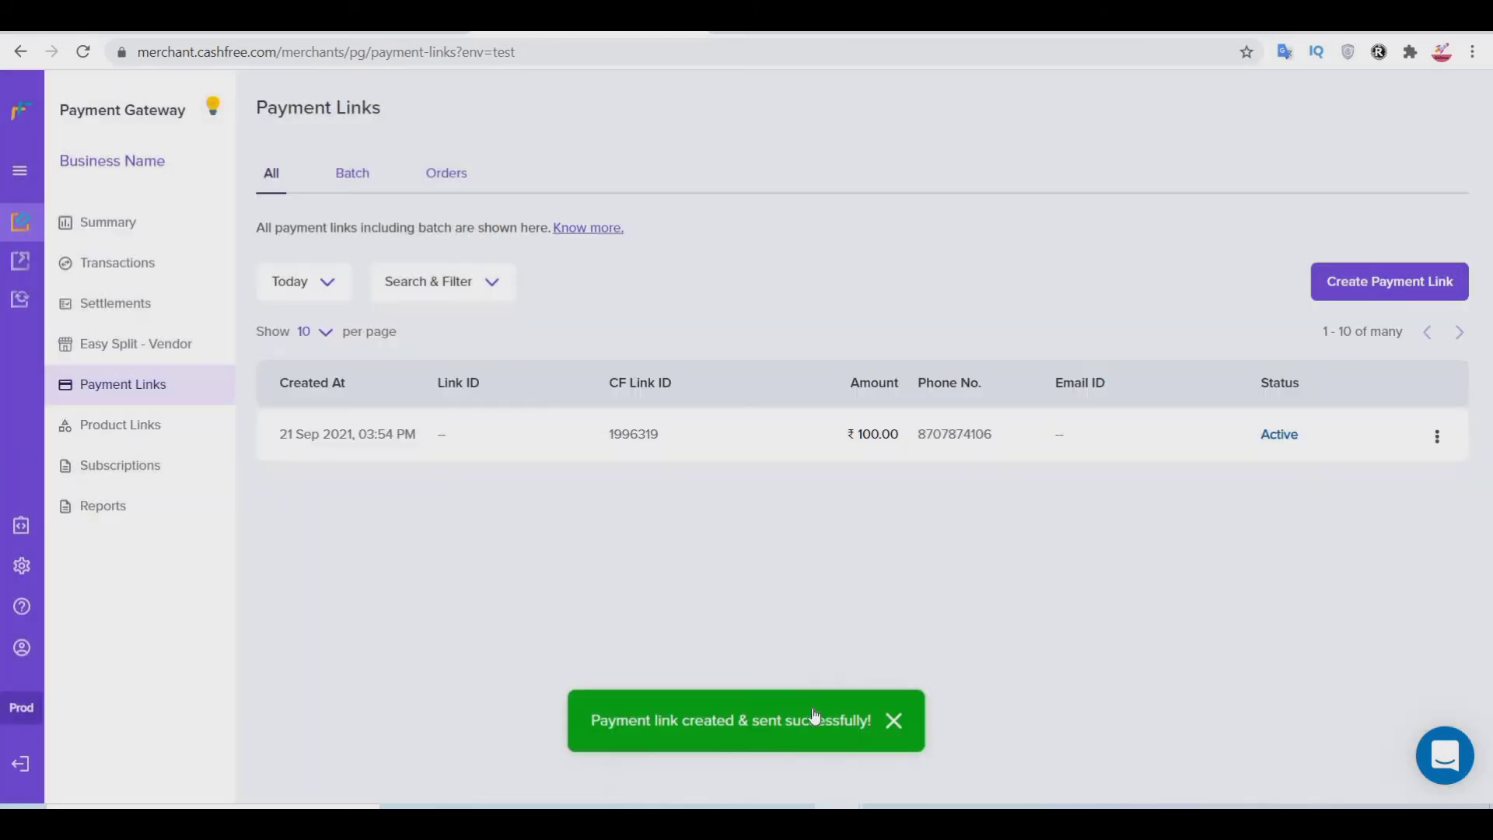
{"action": "left_click", "coordinate": [1444, 439]}
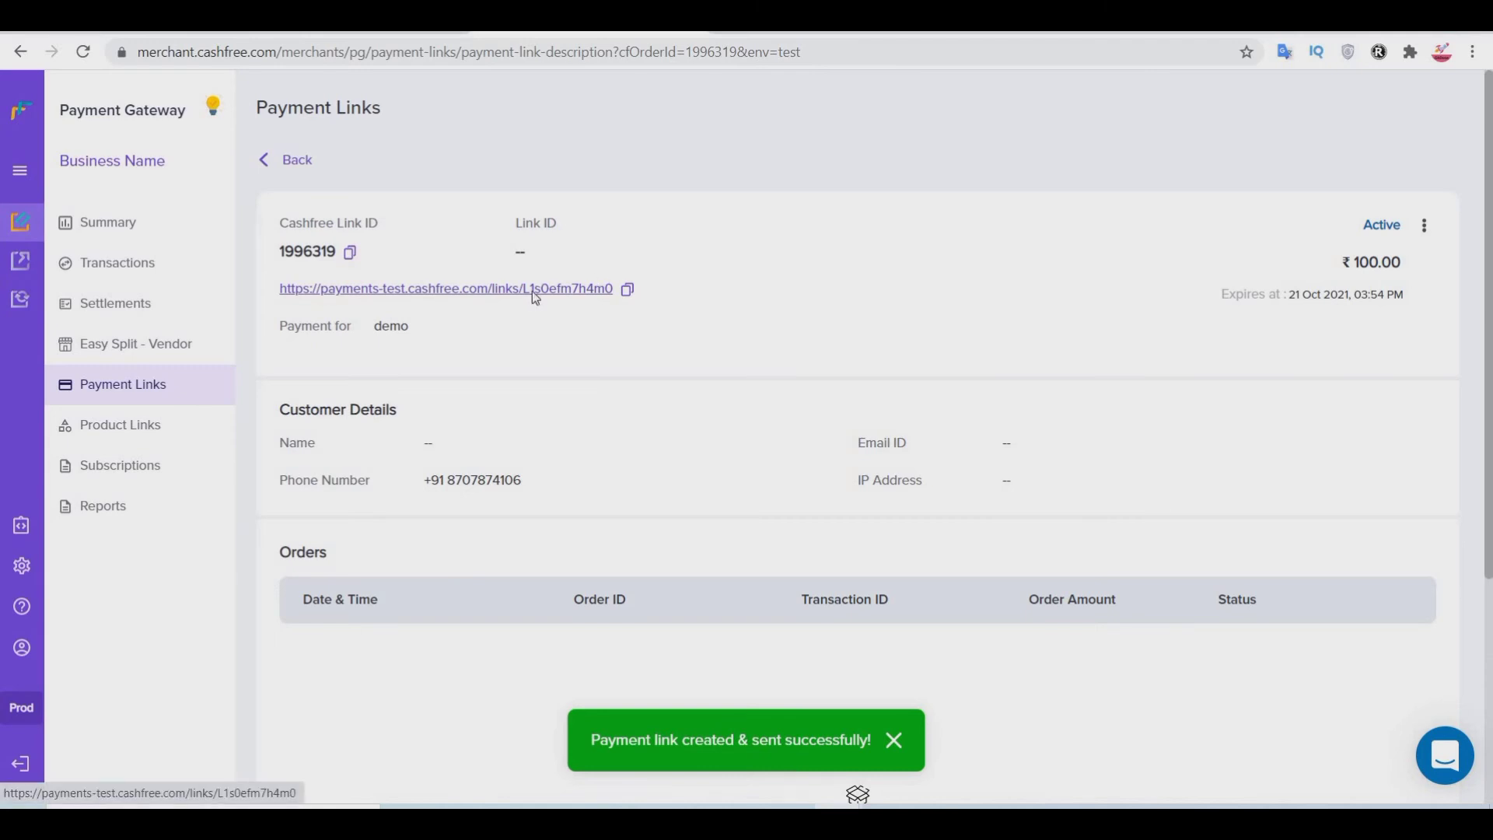
{"action": "left_click", "coordinate": [534, 293]}
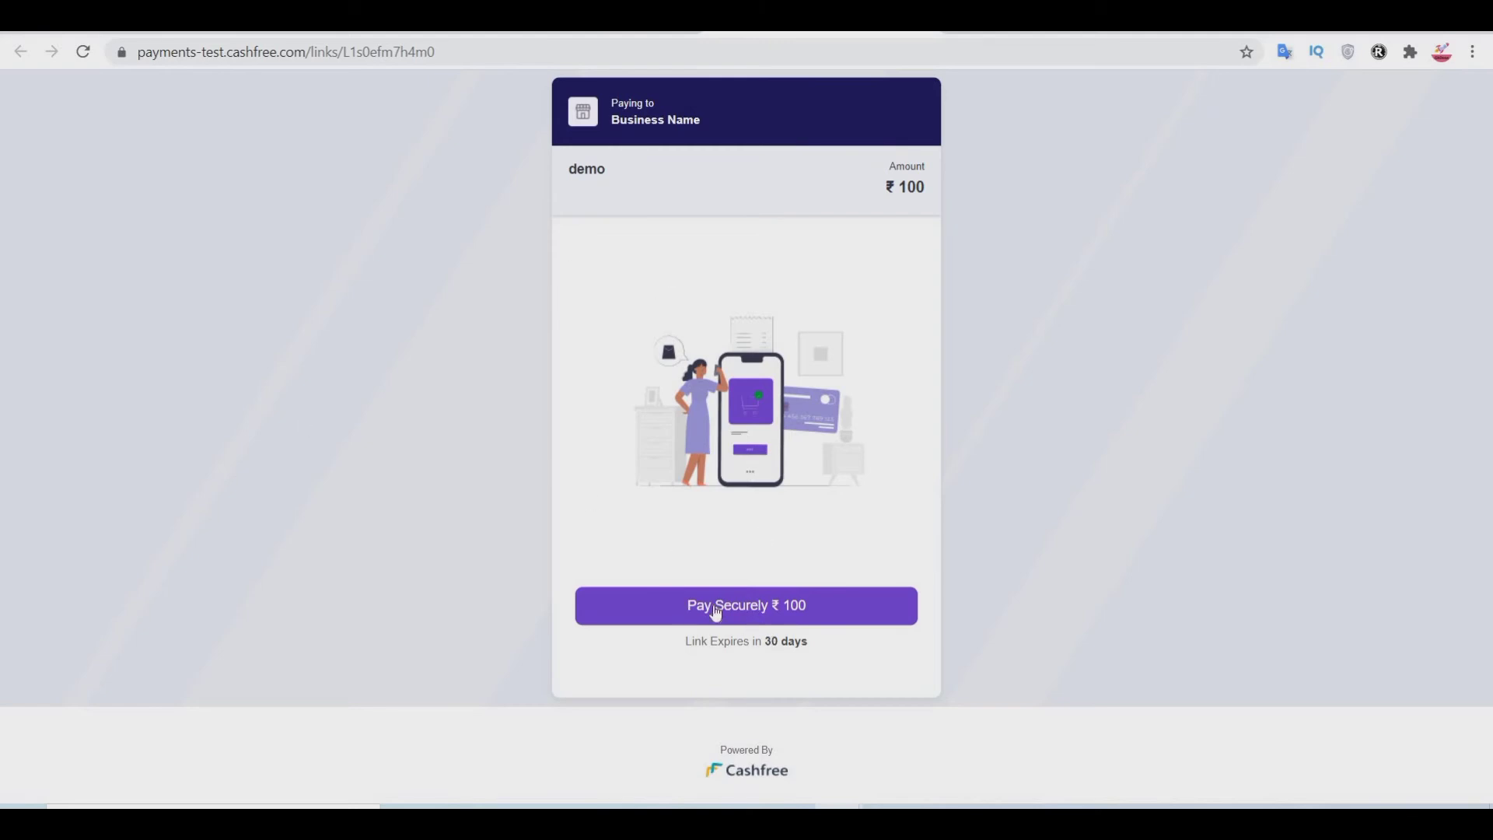
Step: Proceed to pay ₹100, browse the Card, UPI and Wallet options, then leave checkout
{"action": "left_click", "coordinate": [766, 607]}
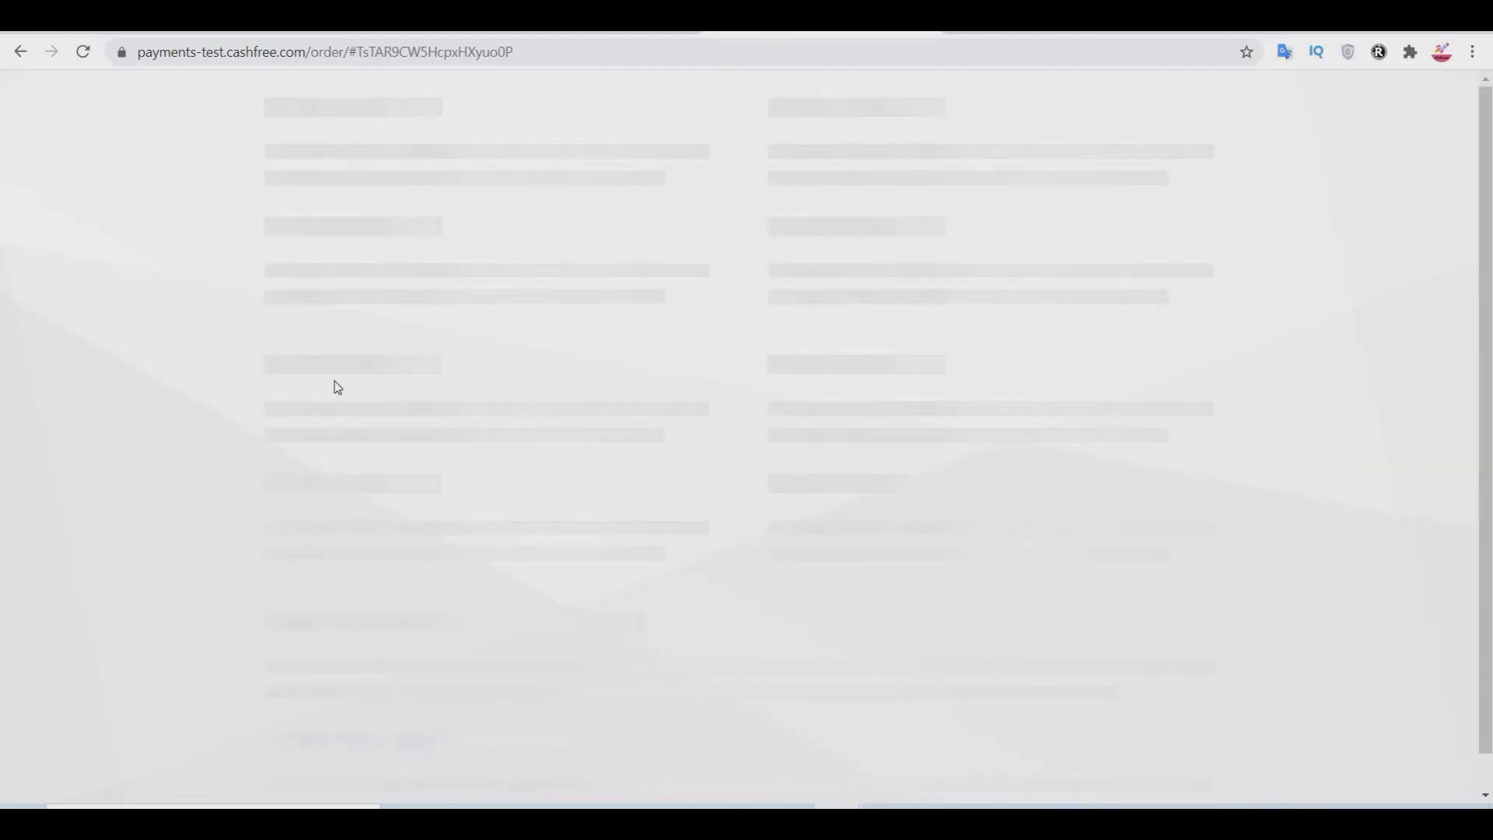
{"action": "left_click", "coordinate": [547, 325]}
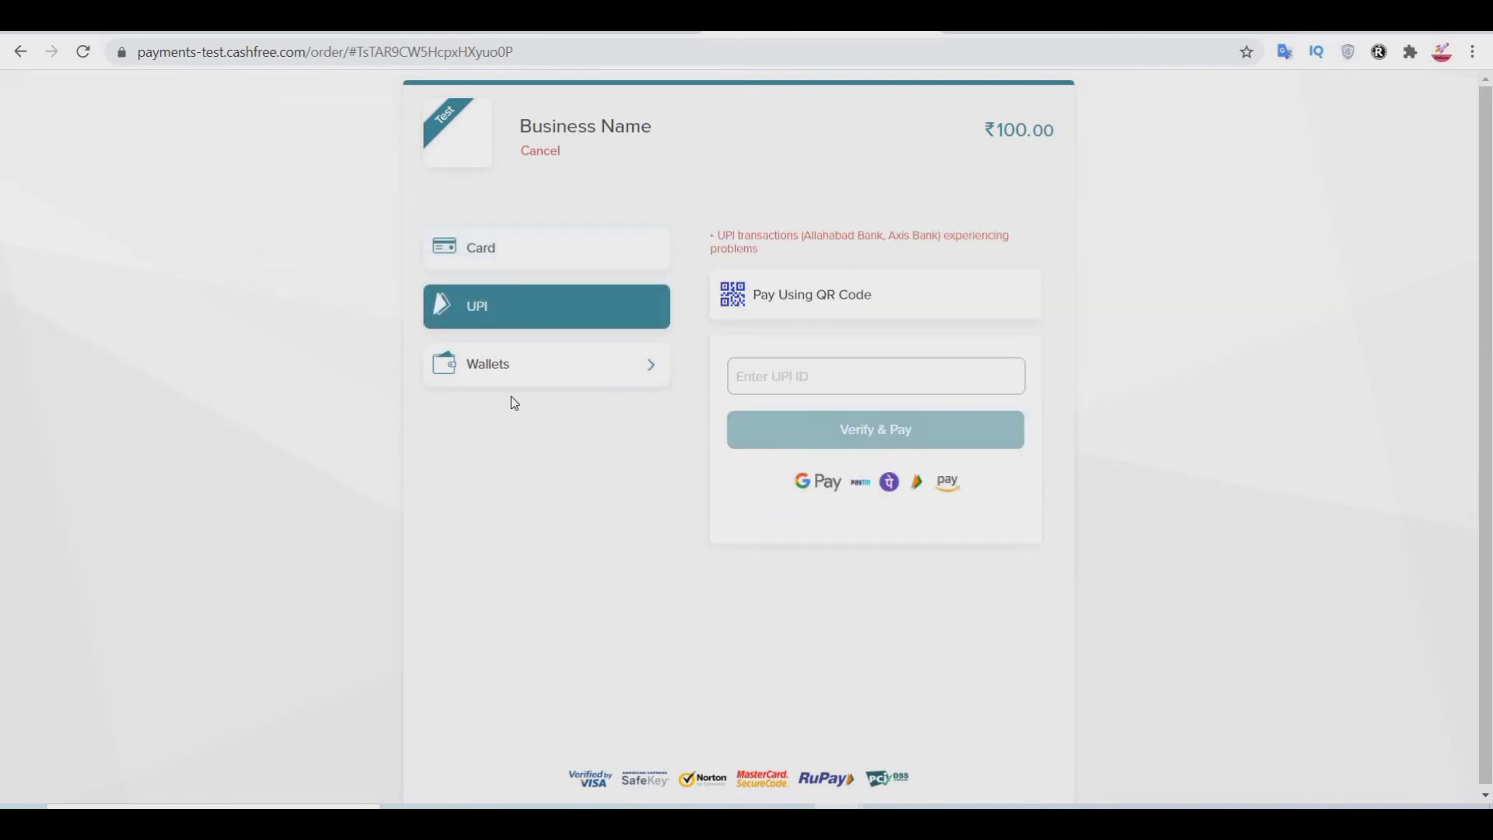
{"action": "left_click", "coordinate": [524, 370]}
{"action": "left_click", "coordinate": [547, 242]}
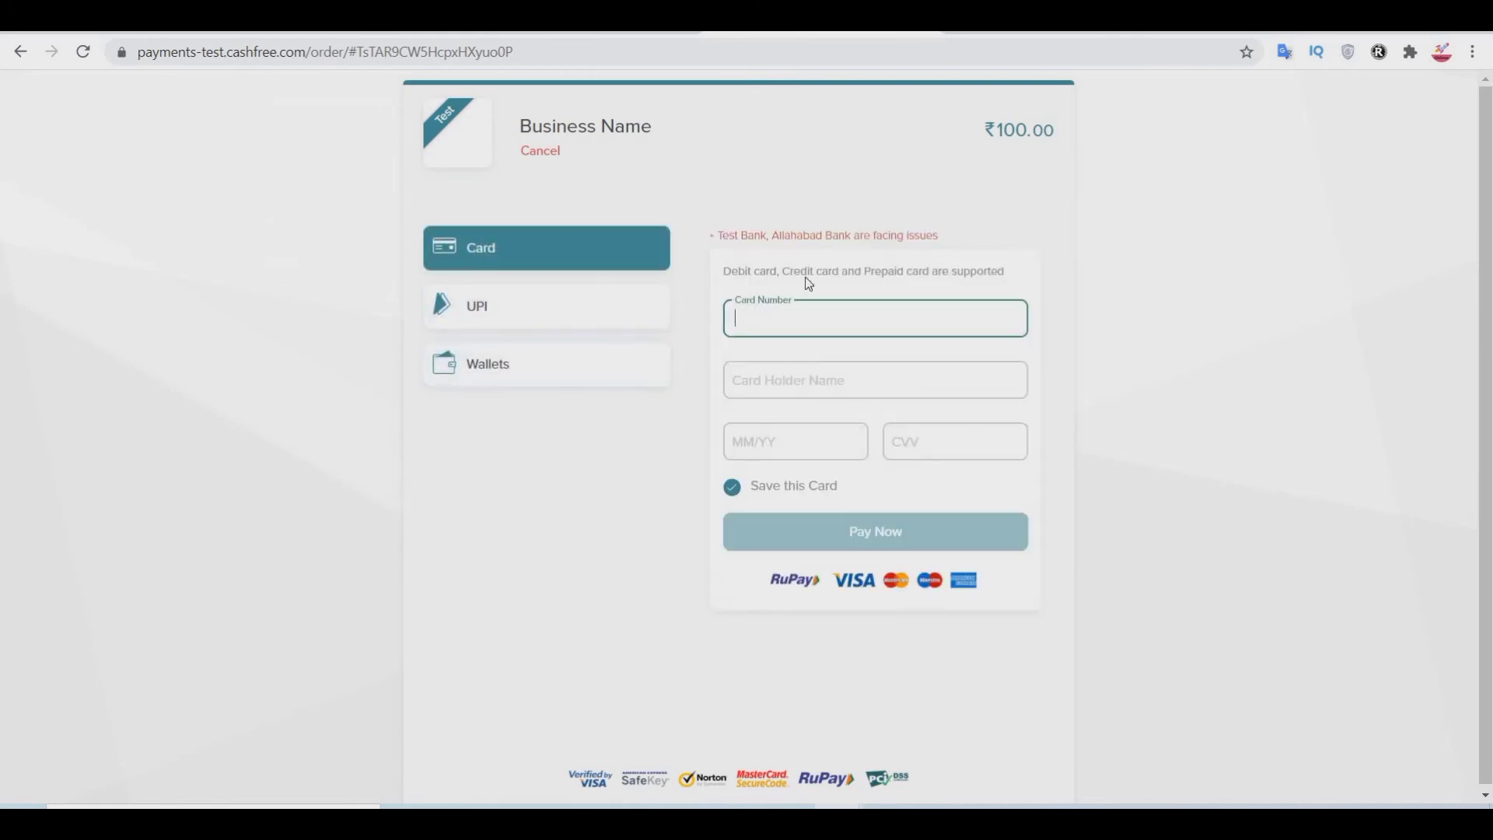
{"action": "left_click", "coordinate": [448, 314]}
{"action": "left_click", "coordinate": [456, 381]}
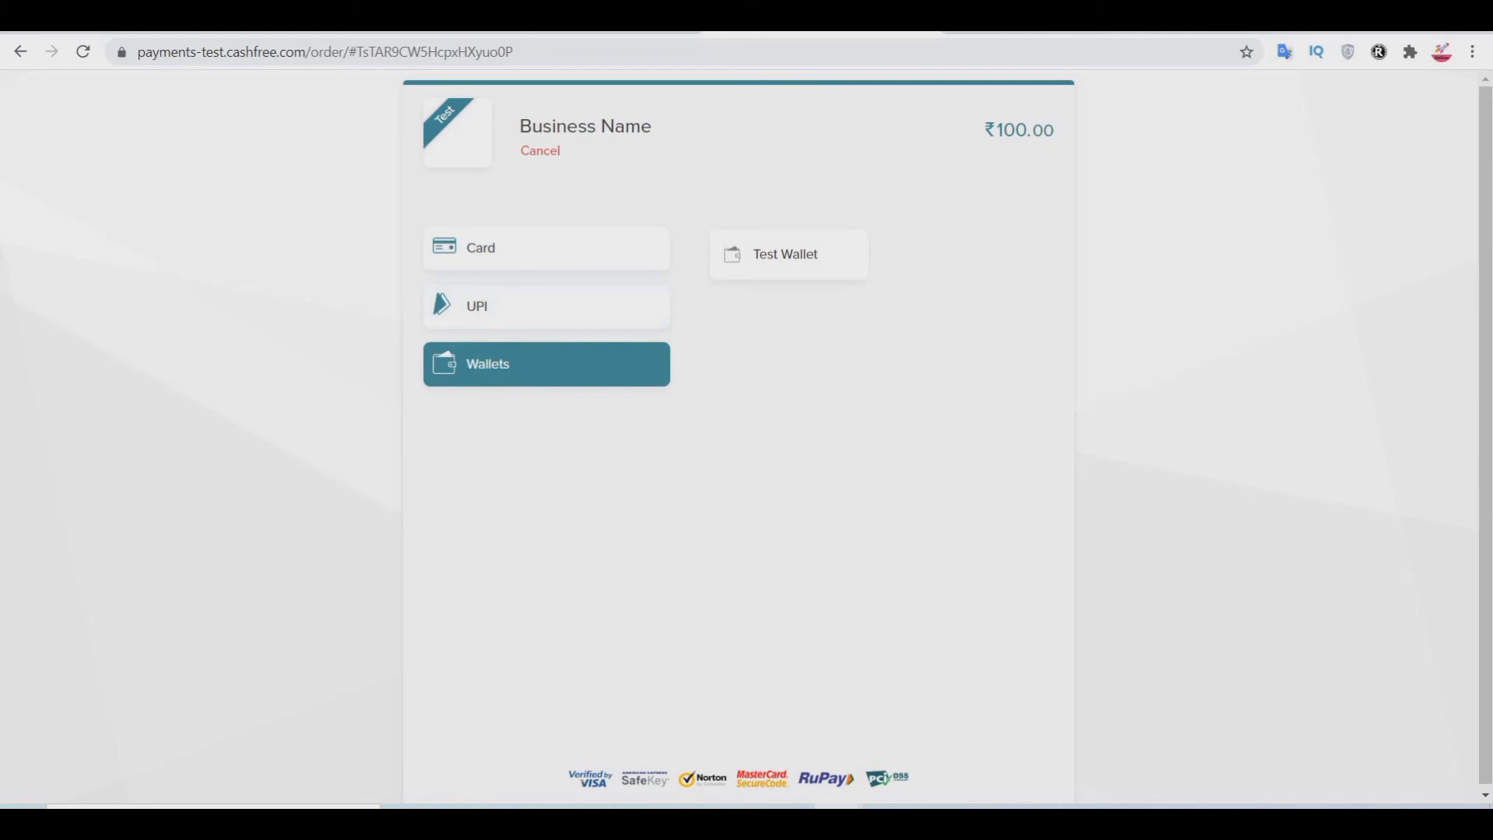
{"action": "key", "text": "ctrl+w"}
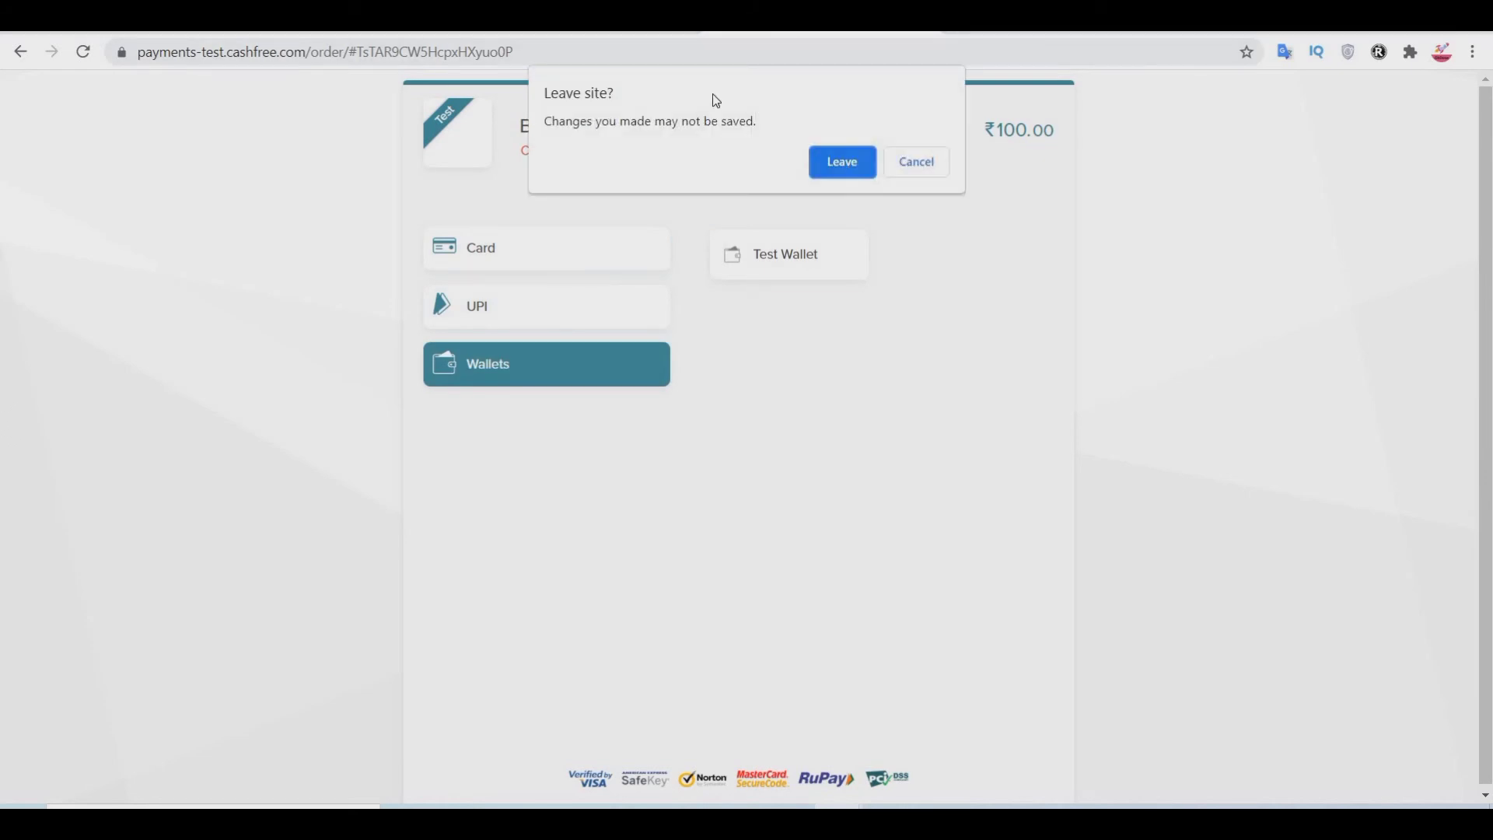
{"action": "left_click", "coordinate": [841, 160]}
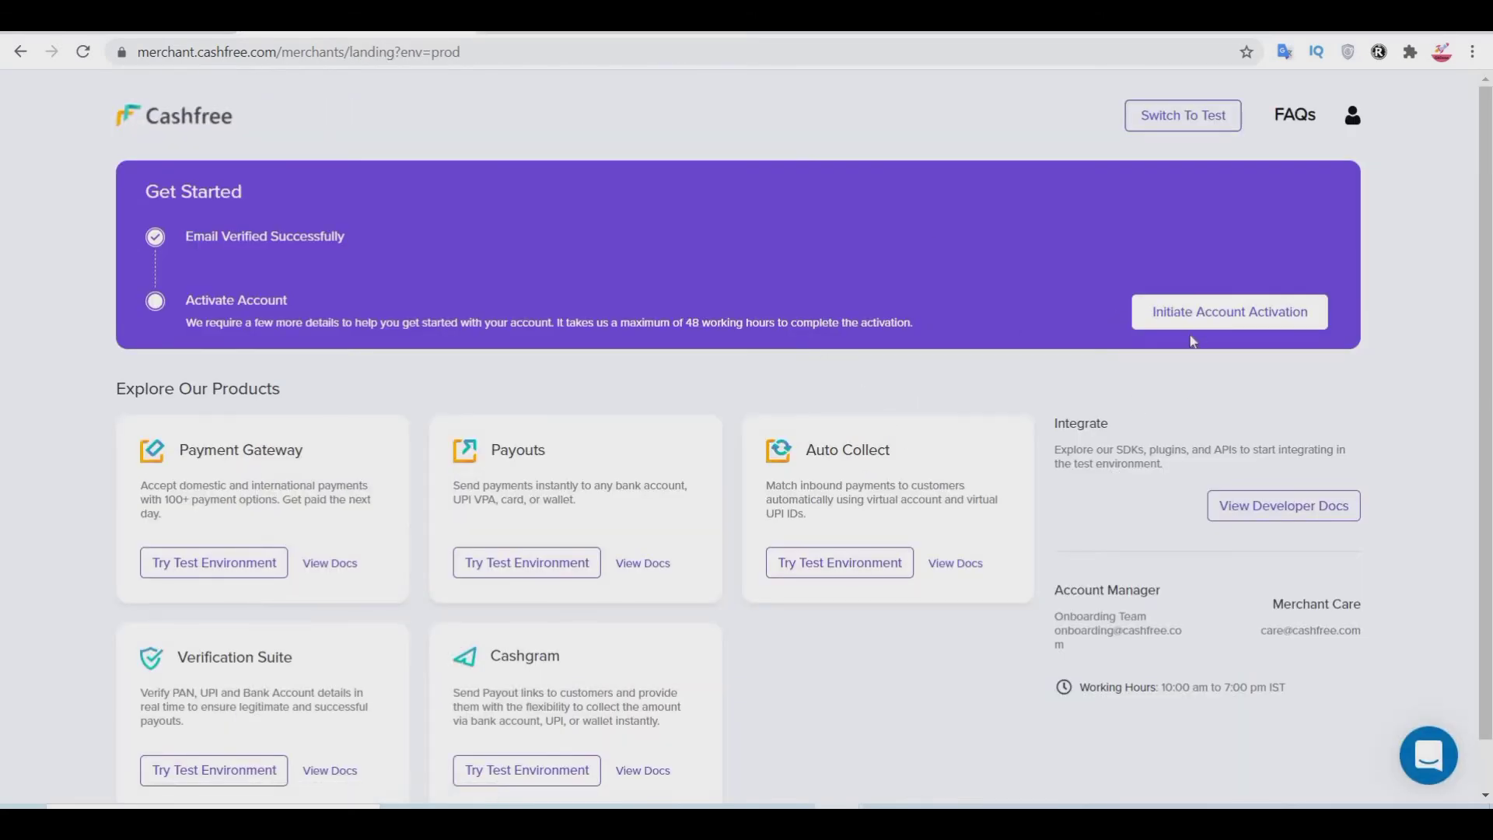
Step: Start account activation, visit Business Address, return to General Information and open the Business Type list
{"action": "left_click", "coordinate": [1267, 319]}
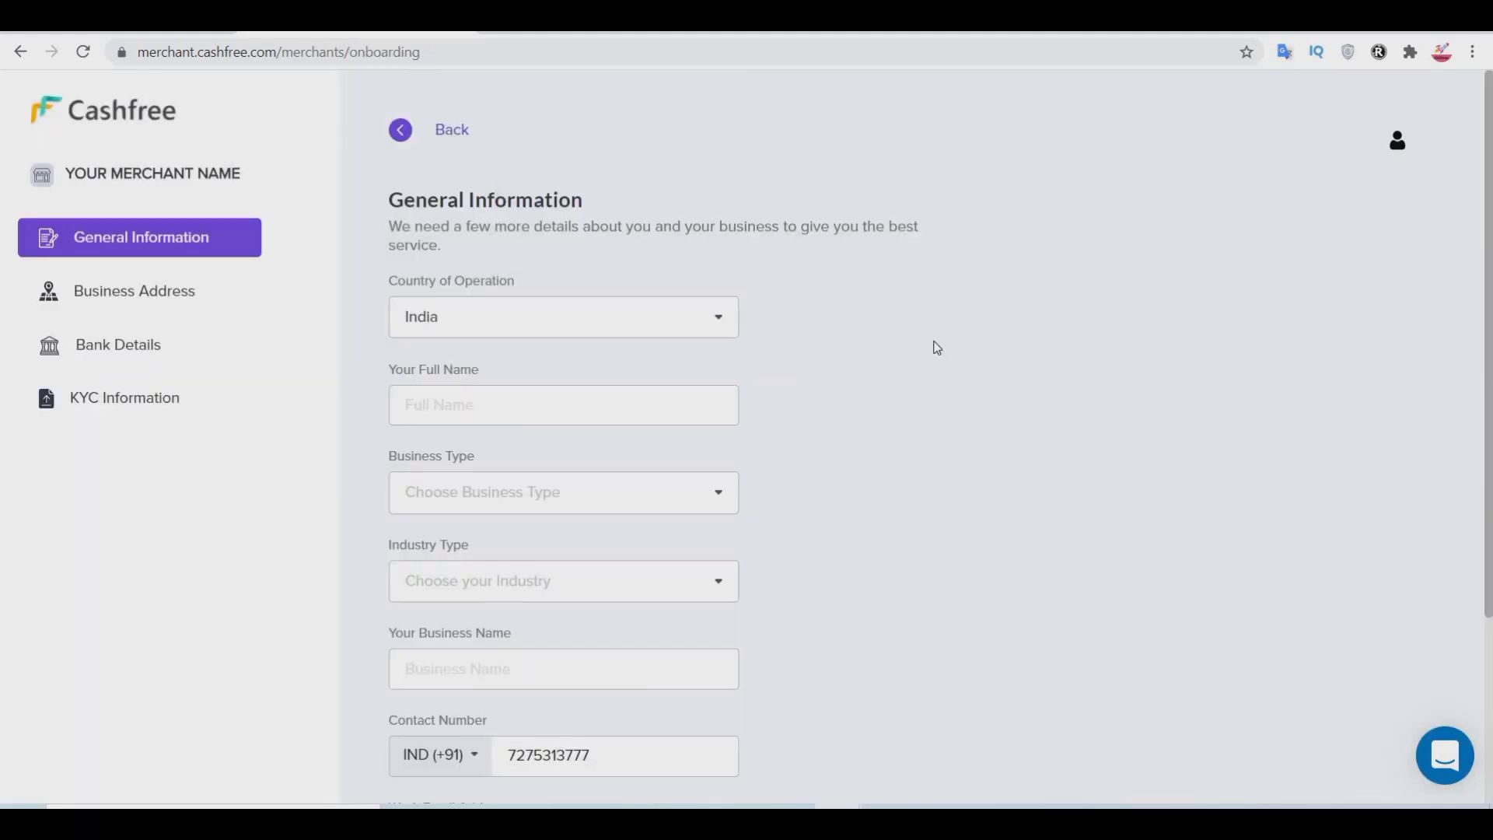
{"action": "scroll", "coordinate": [933, 346], "scroll_direction": "down", "scroll_amount": 2}
{"action": "scroll", "coordinate": [894, 335], "scroll_direction": "up", "scroll_amount": 2}
{"action": "left_click", "coordinate": [109, 289]}
{"action": "left_click", "coordinate": [144, 237]}
{"action": "scroll", "coordinate": [958, 315], "scroll_direction": "down", "scroll_amount": 1}
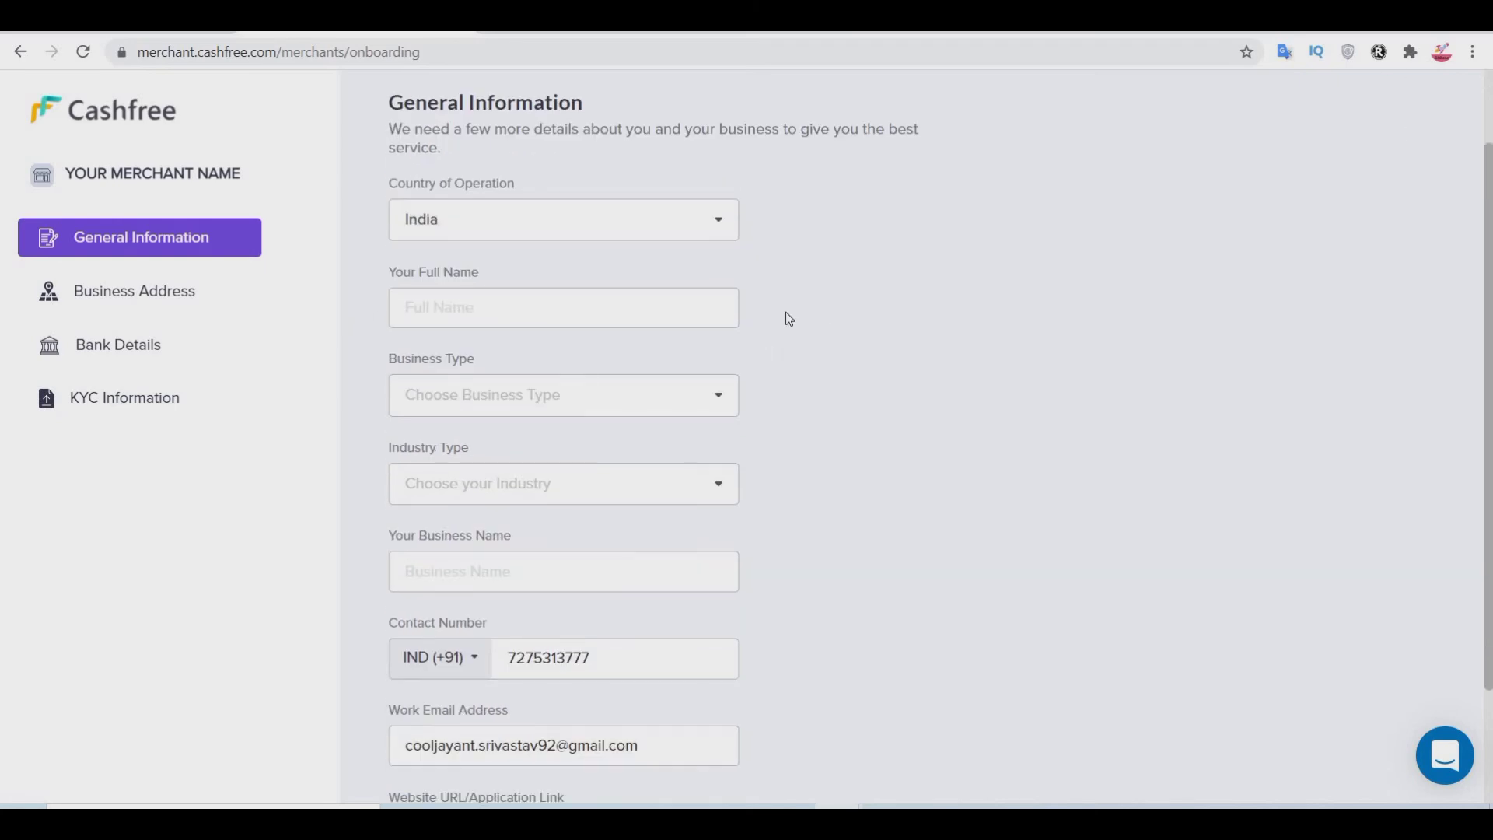
{"action": "left_click", "coordinate": [542, 386]}
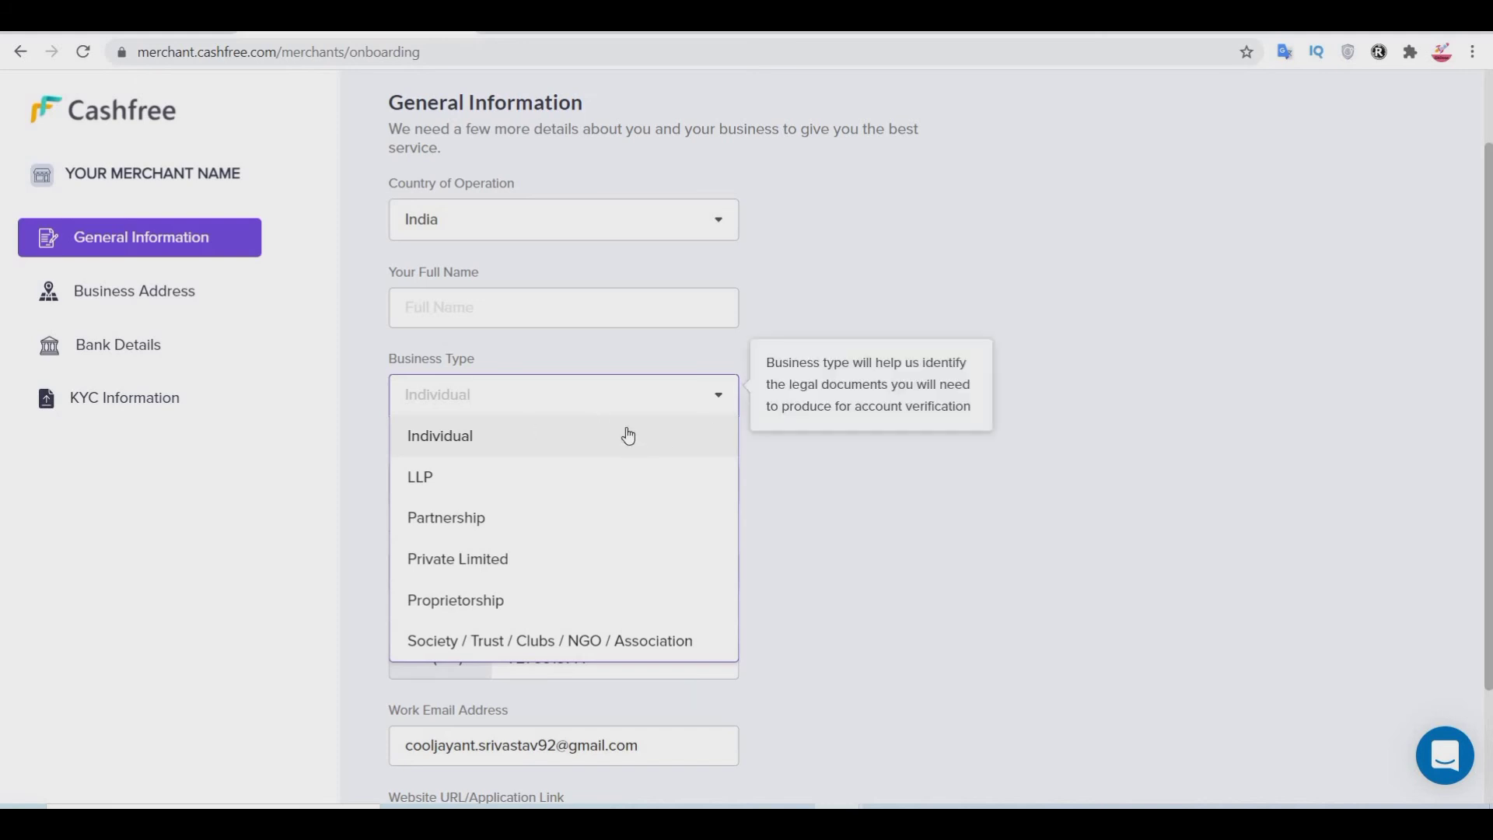
Step: Set Business Type to Proprietorship after briefly picking Individual
{"action": "left_click", "coordinate": [449, 424]}
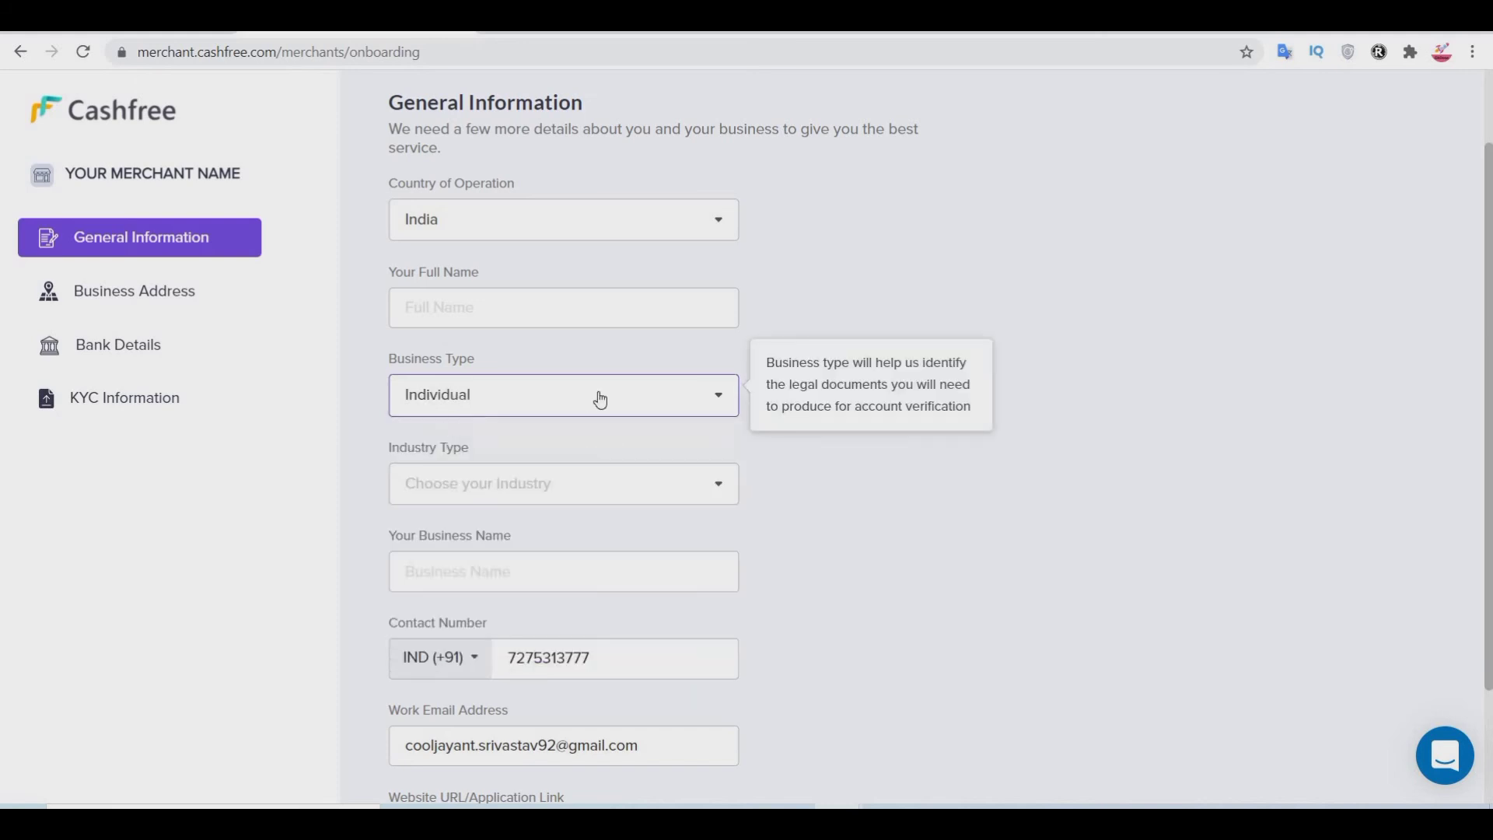
{"action": "left_click", "coordinate": [503, 409]}
{"action": "left_click", "coordinate": [471, 602]}
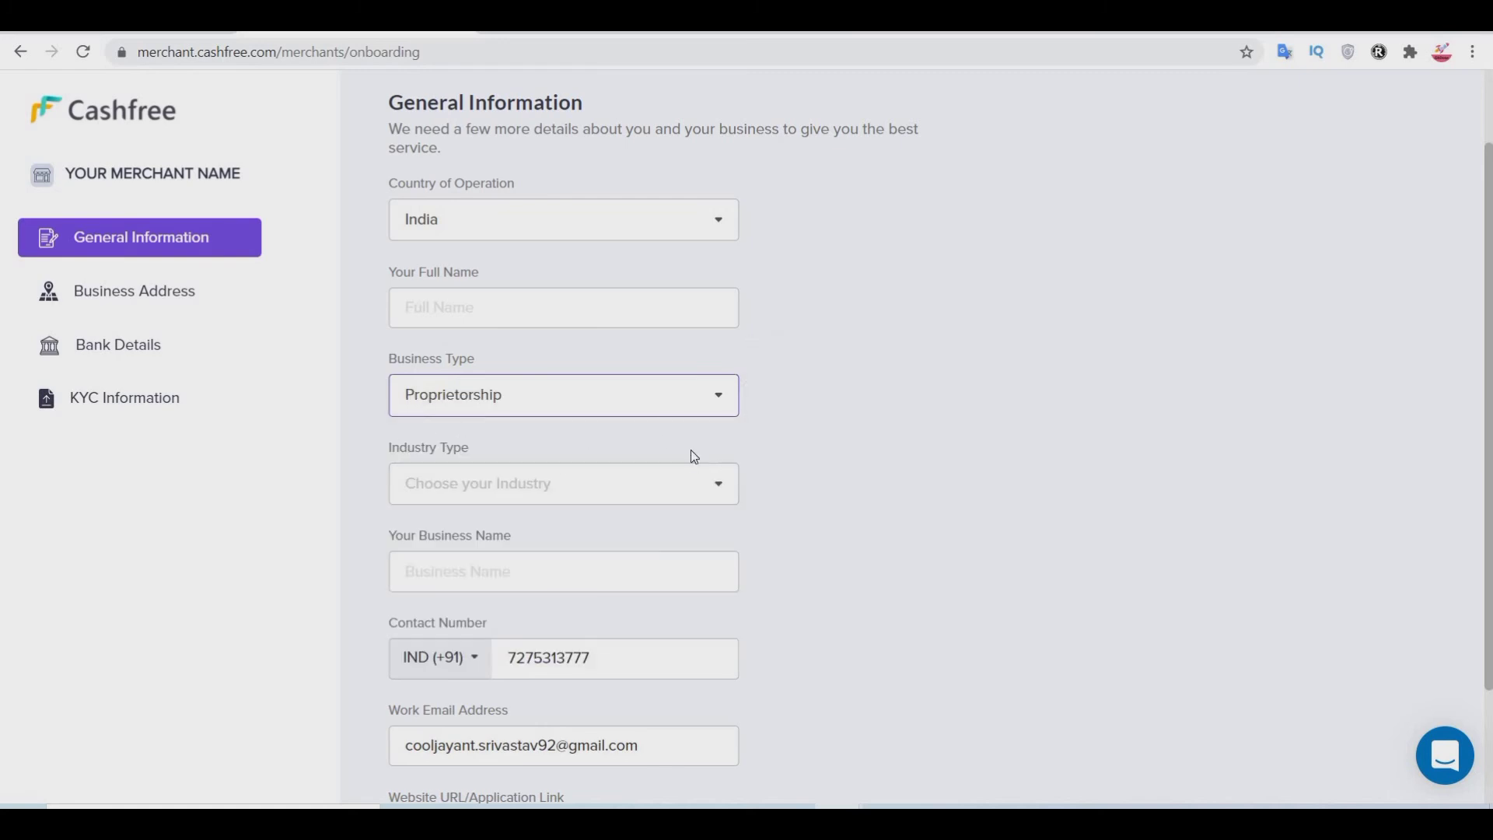
Step: Browse the Industry Type list and leave B2B selected
{"action": "scroll", "coordinate": [926, 419], "scroll_direction": "down", "scroll_amount": 1}
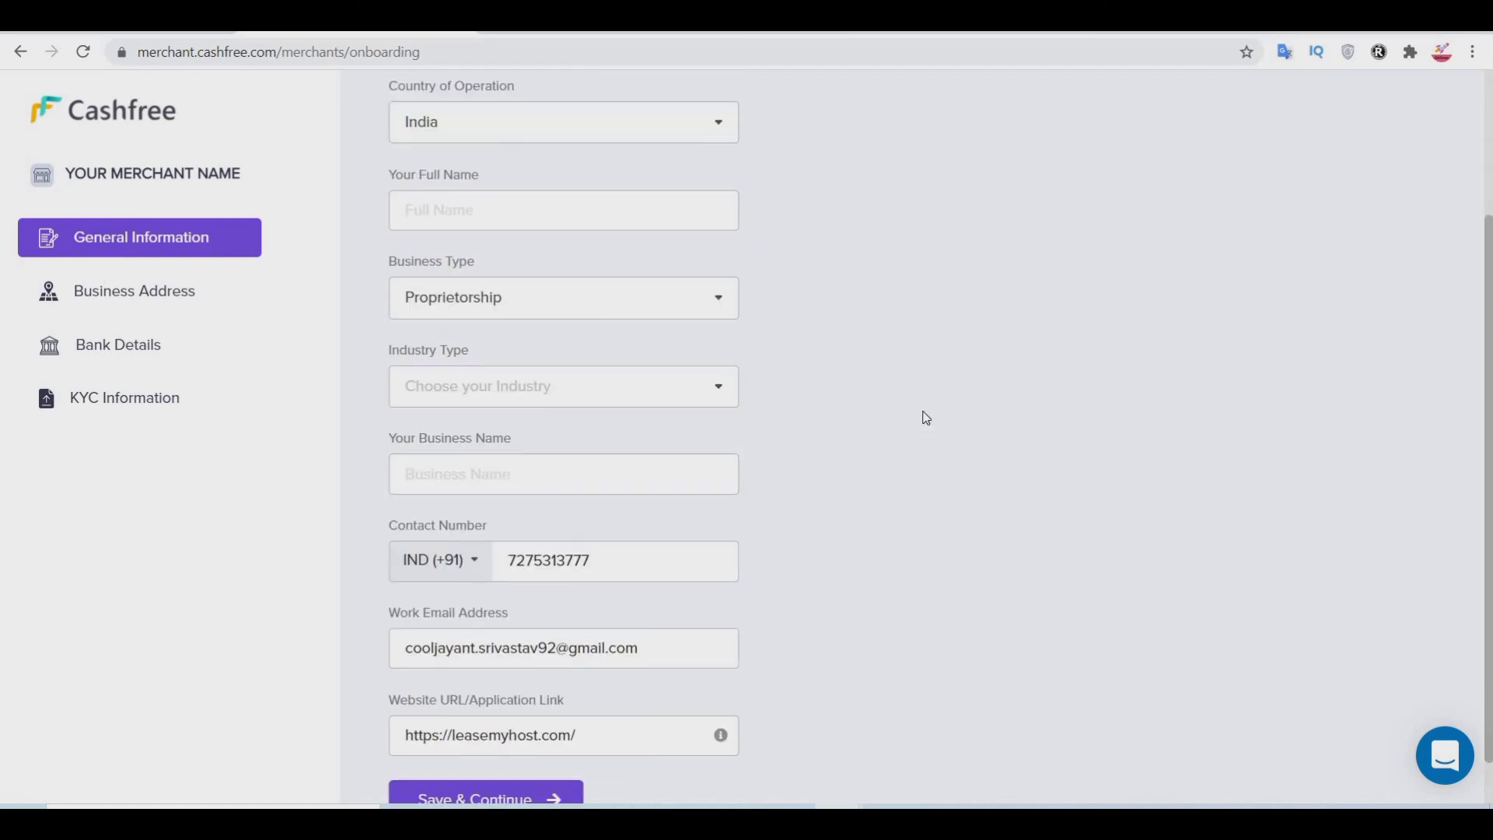
{"action": "scroll", "coordinate": [926, 418], "scroll_direction": "down", "scroll_amount": 1}
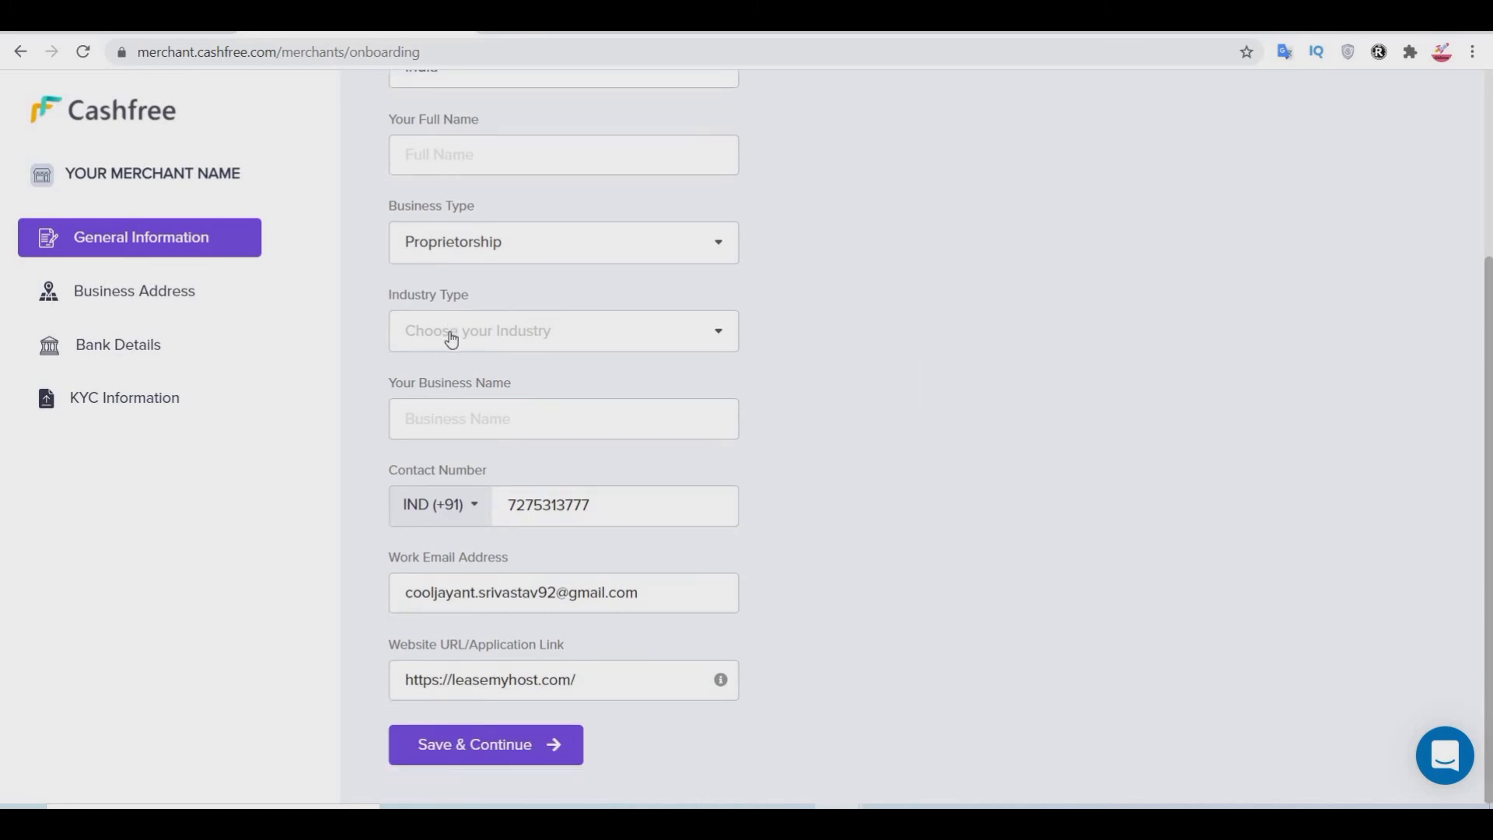
{"action": "left_click", "coordinate": [497, 330]}
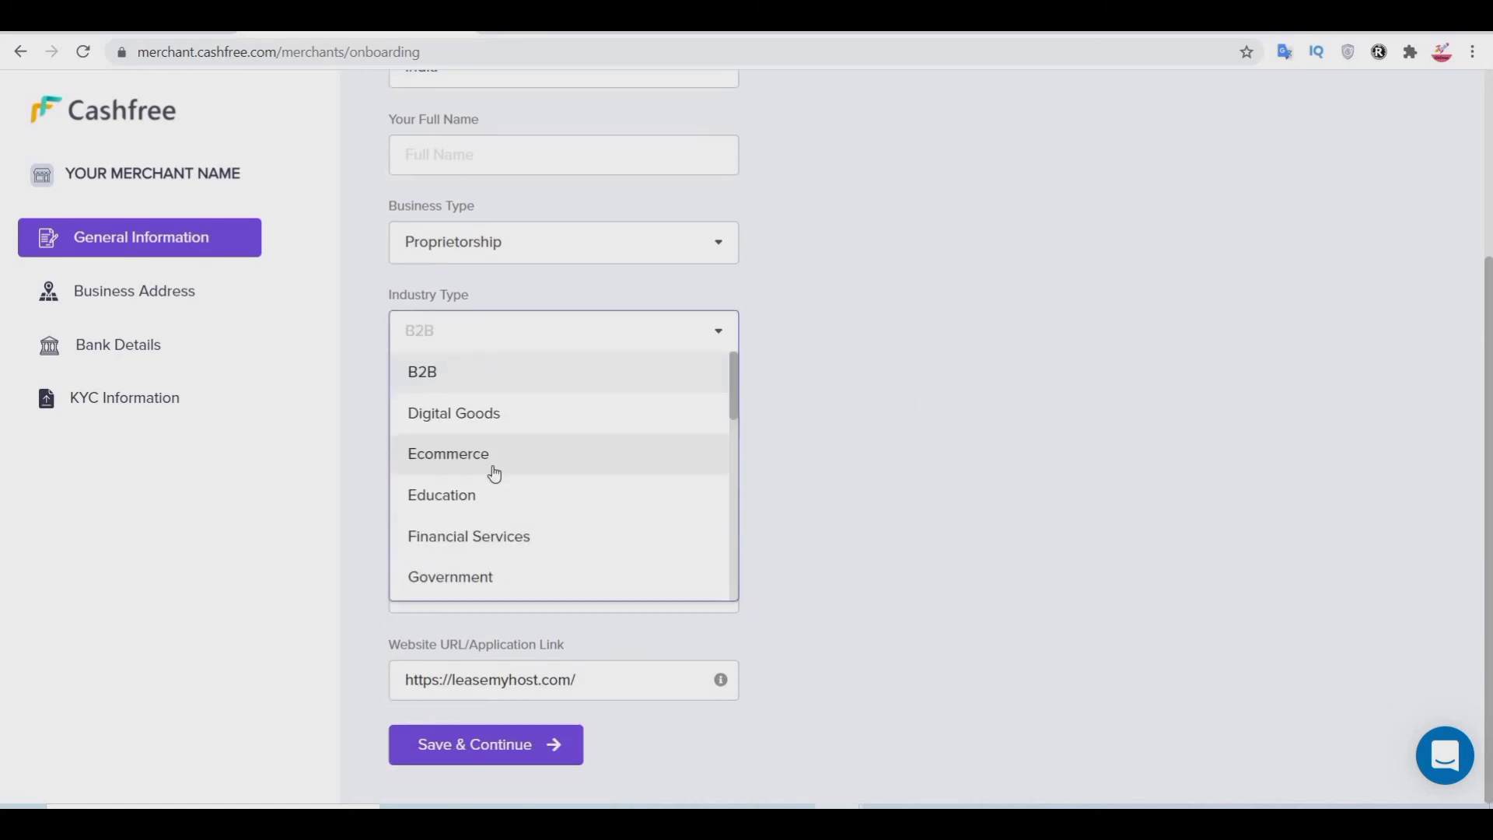
{"action": "scroll", "coordinate": [527, 510], "scroll_direction": "down", "scroll_amount": 6}
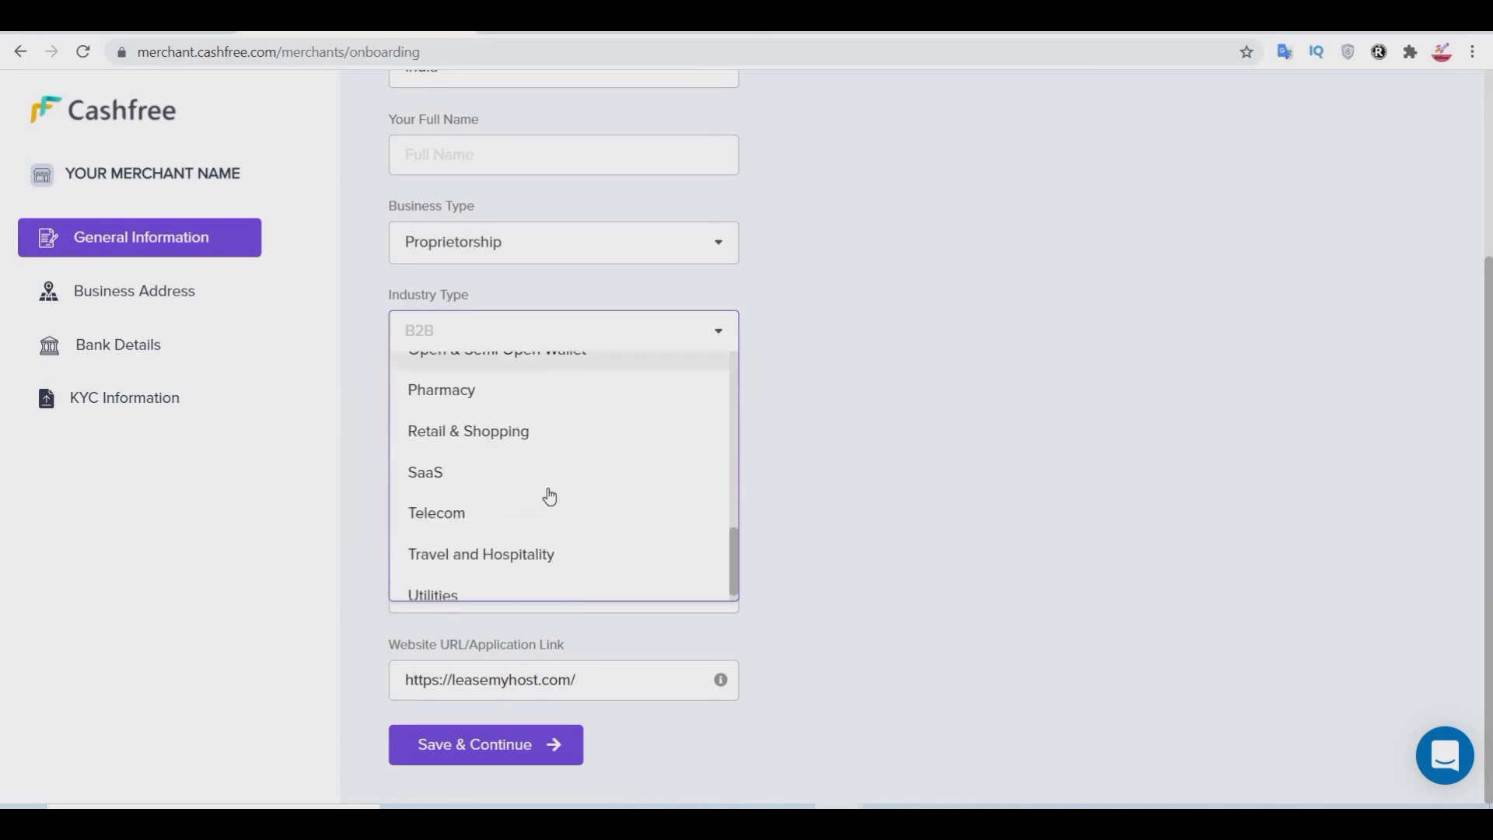
{"action": "scroll", "coordinate": [550, 496], "scroll_direction": "up", "scroll_amount": 9}
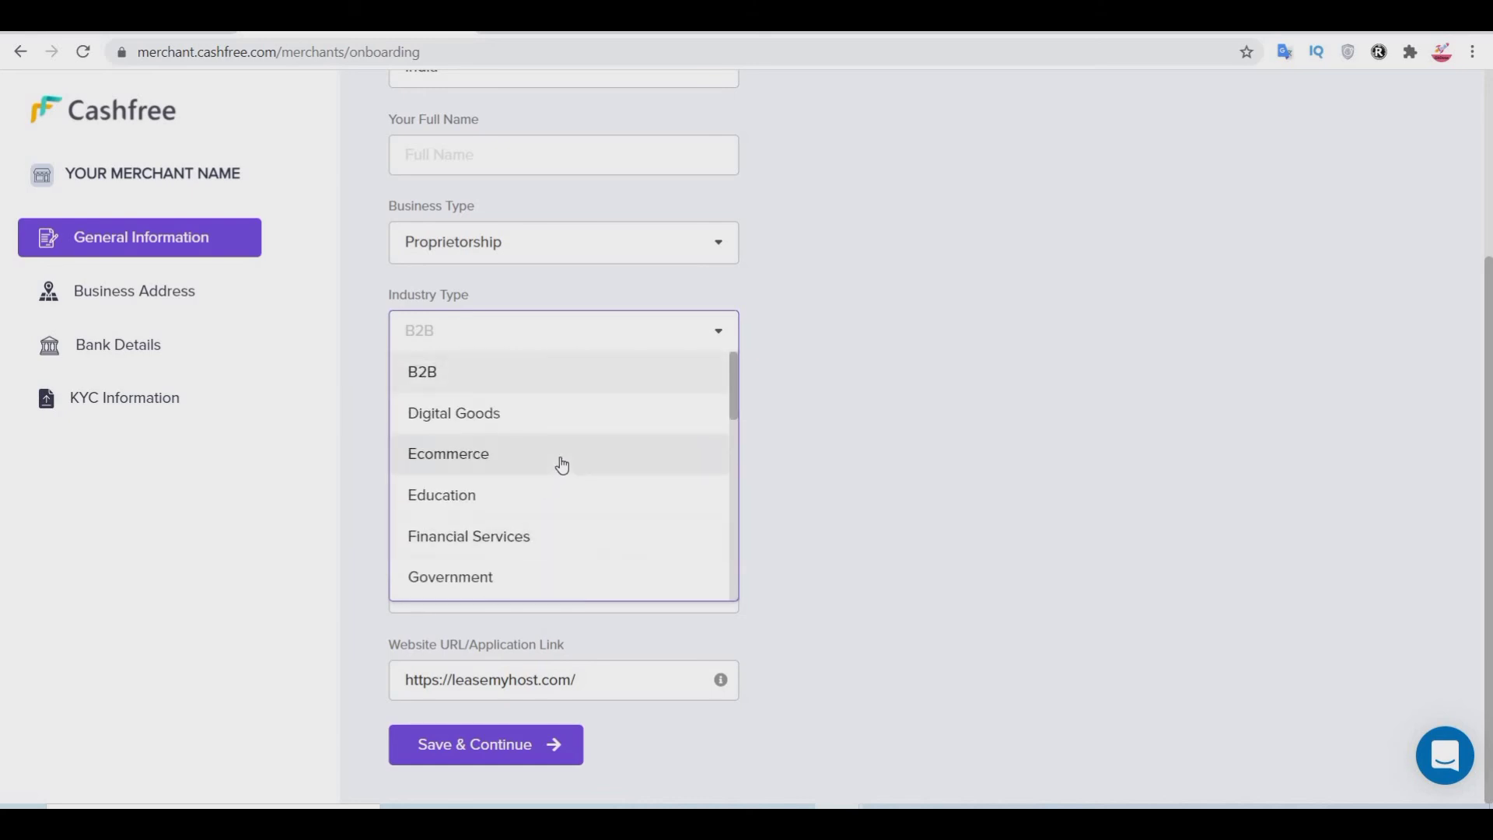
{"action": "scroll", "coordinate": [559, 458], "scroll_direction": "down", "scroll_amount": 3}
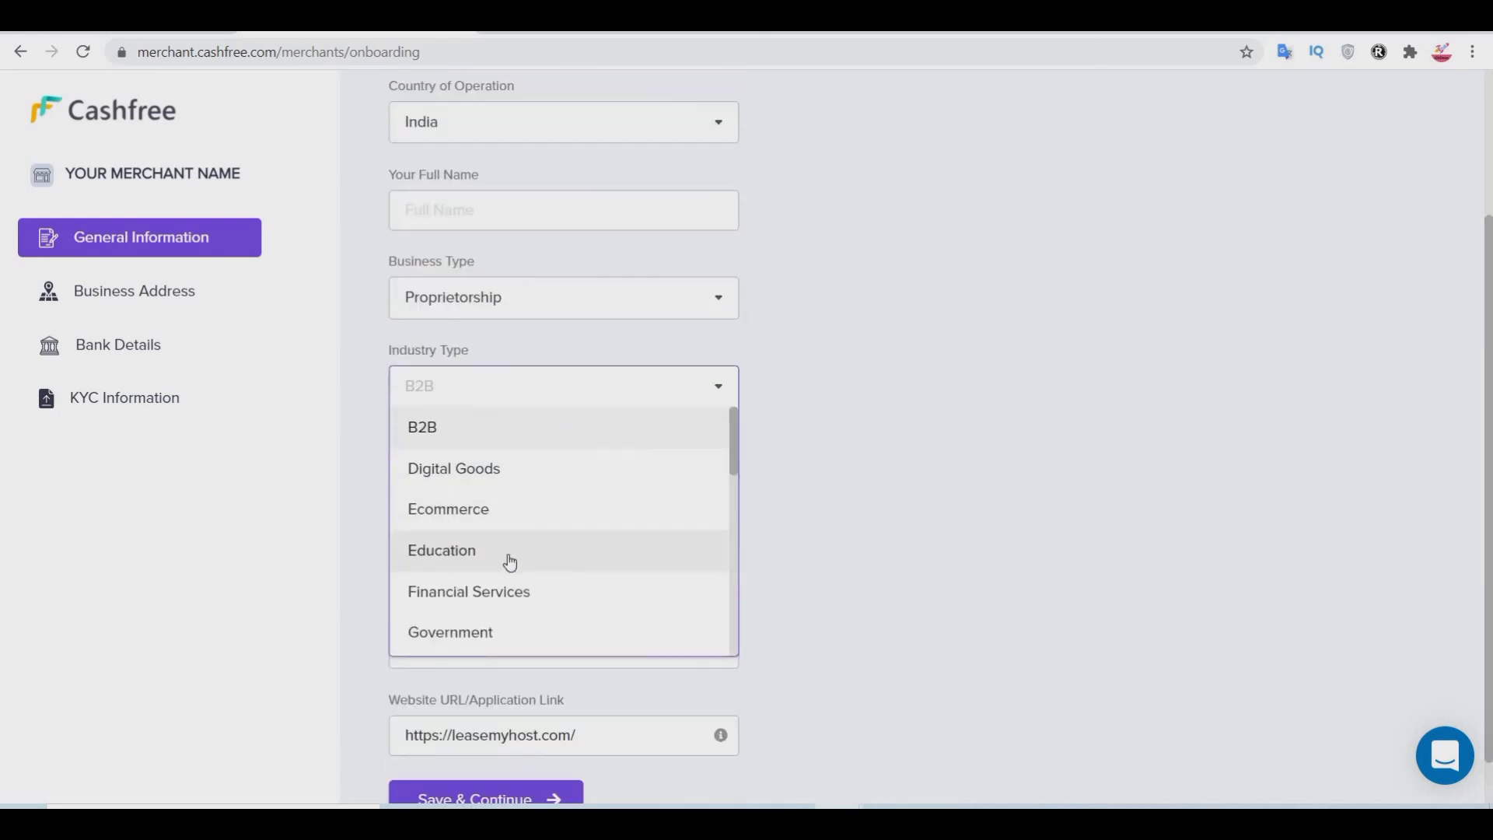
{"action": "scroll", "coordinate": [626, 562], "scroll_direction": "down", "scroll_amount": 1}
{"action": "scroll", "coordinate": [626, 562], "scroll_direction": "down", "scroll_amount": 1}
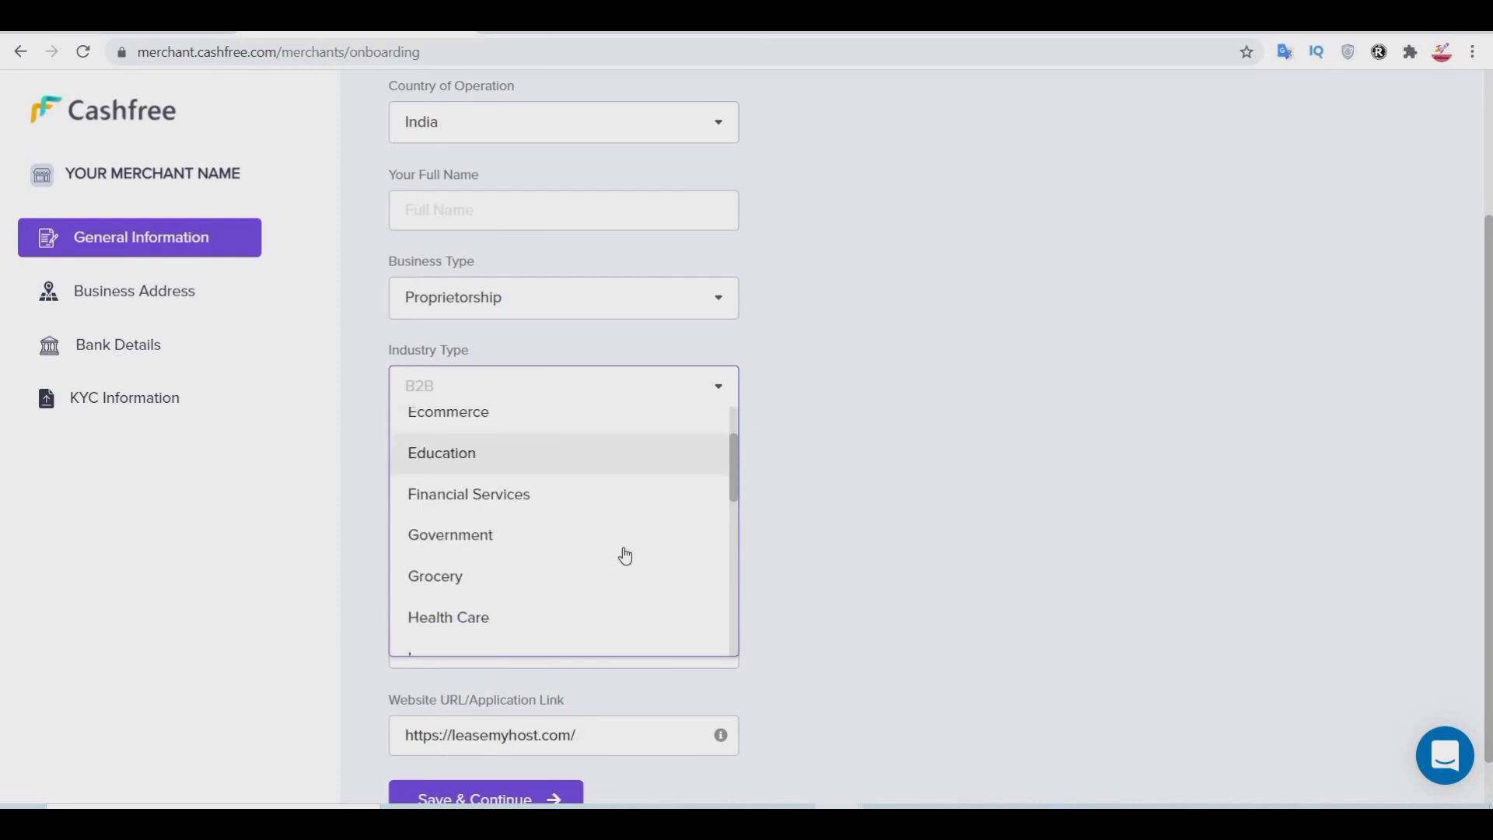
{"action": "scroll", "coordinate": [640, 529], "scroll_direction": "down", "scroll_amount": 5}
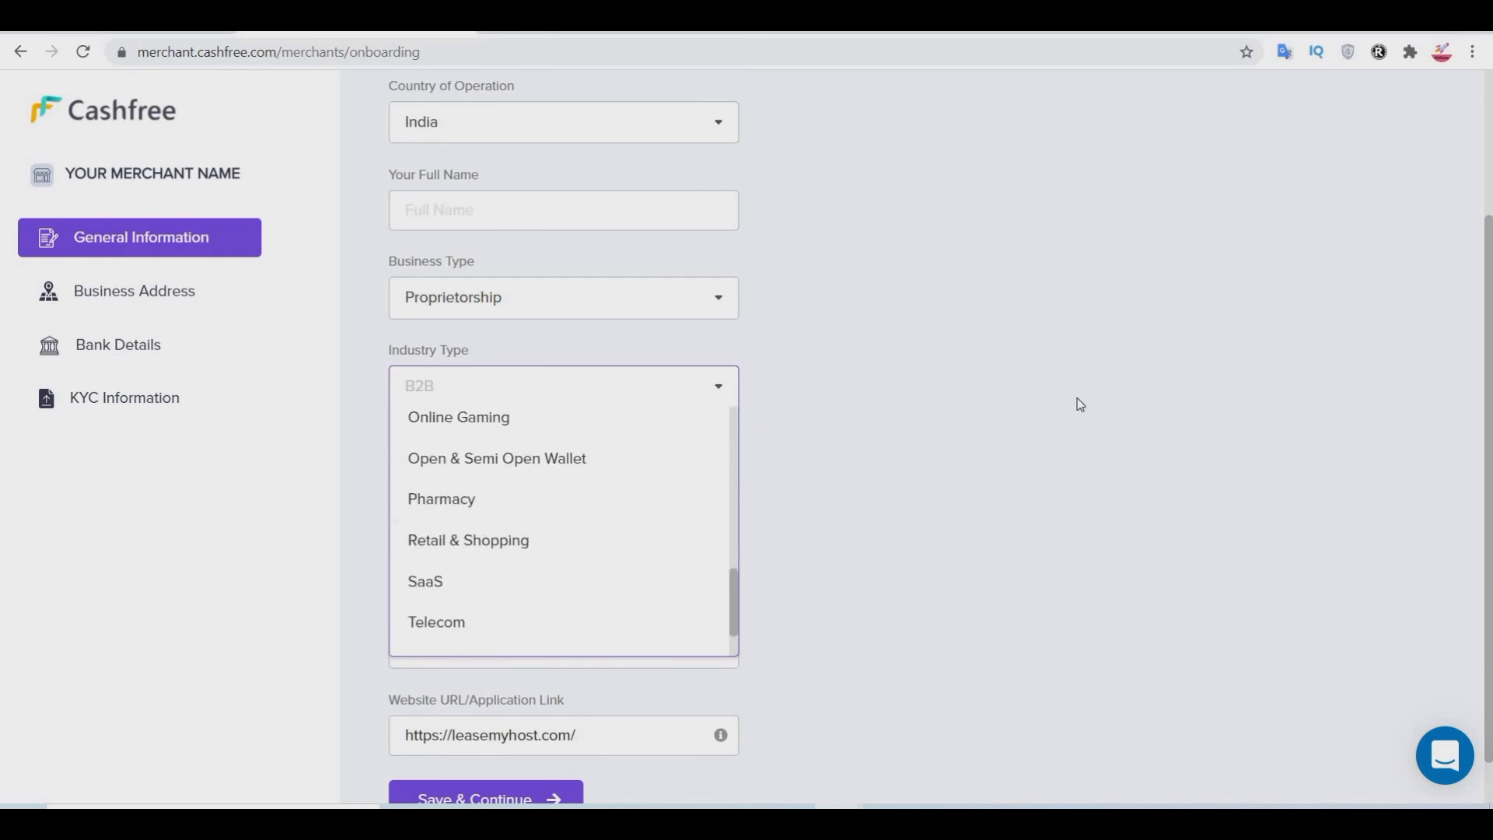
{"action": "left_click", "coordinate": [1026, 423]}
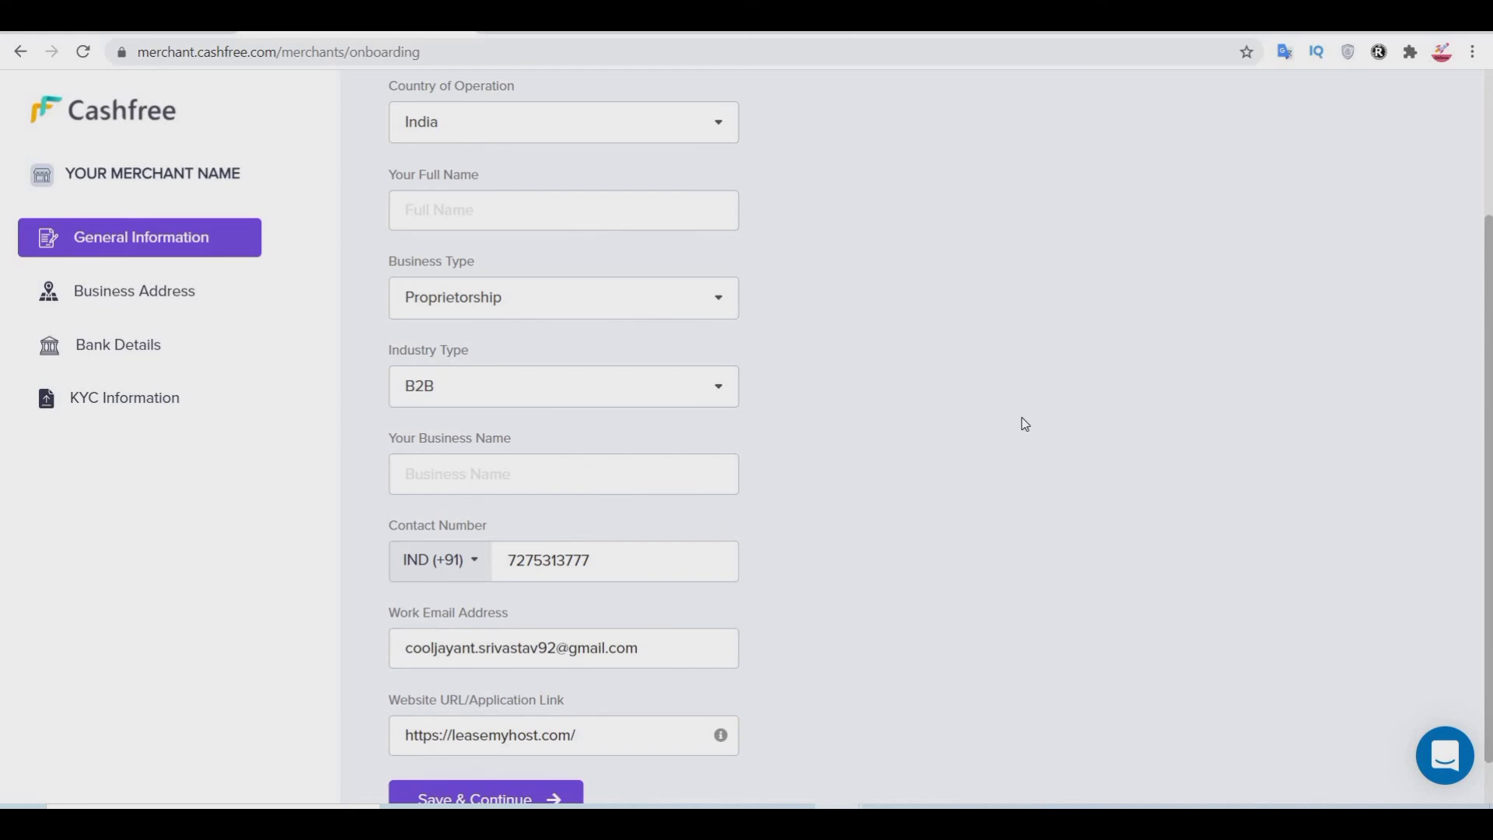
{"action": "scroll", "coordinate": [560, 413], "scroll_direction": "down", "scroll_amount": 1}
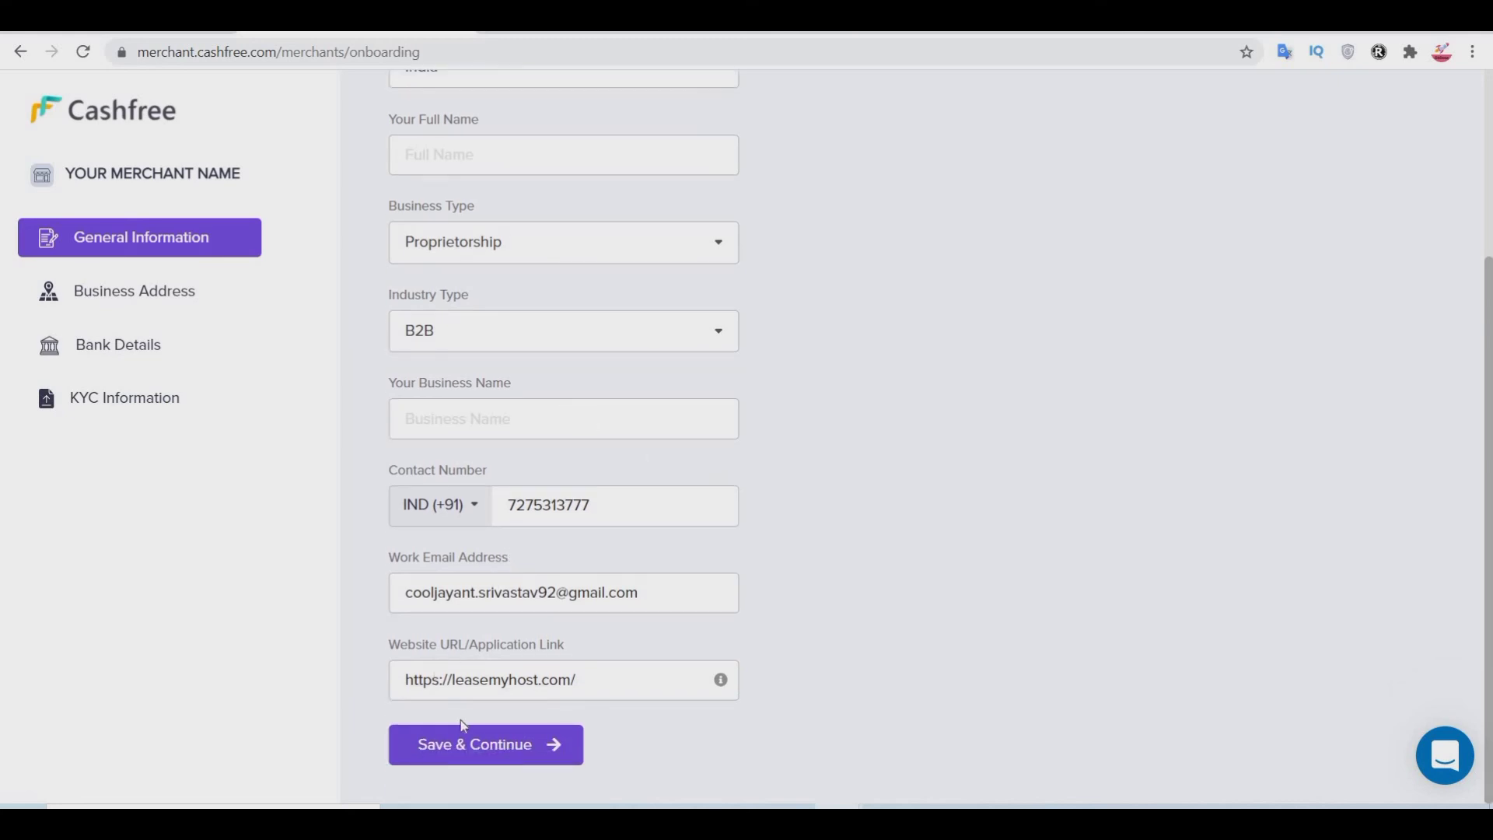
{"action": "scroll", "coordinate": [903, 392], "scroll_direction": "up", "scroll_amount": 1}
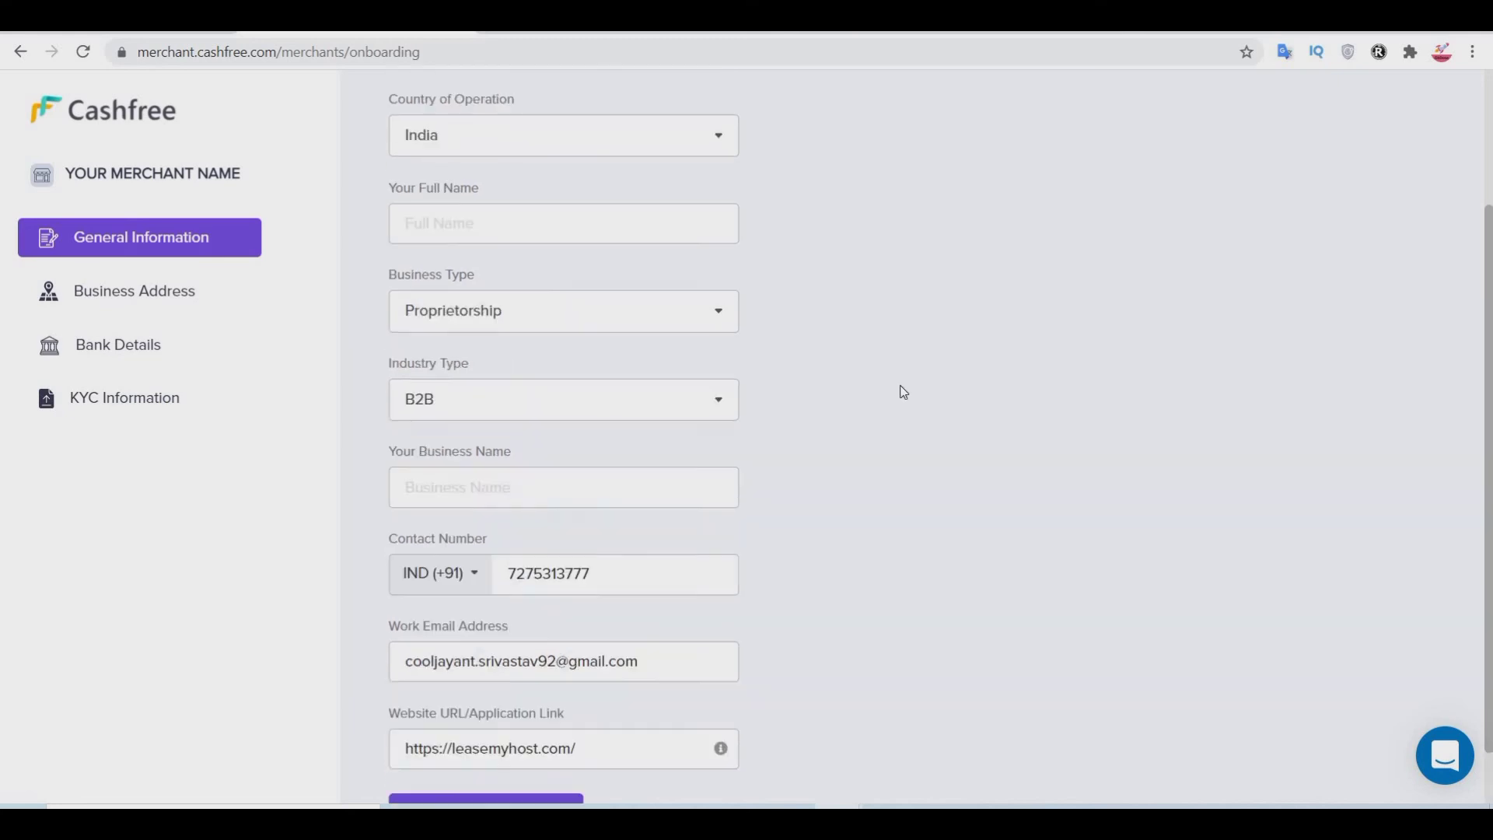
{"action": "scroll", "coordinate": [904, 392], "scroll_direction": "up", "scroll_amount": 2}
Step: Go through Business Address to the empty Bank Details section
{"action": "left_click", "coordinate": [65, 294]}
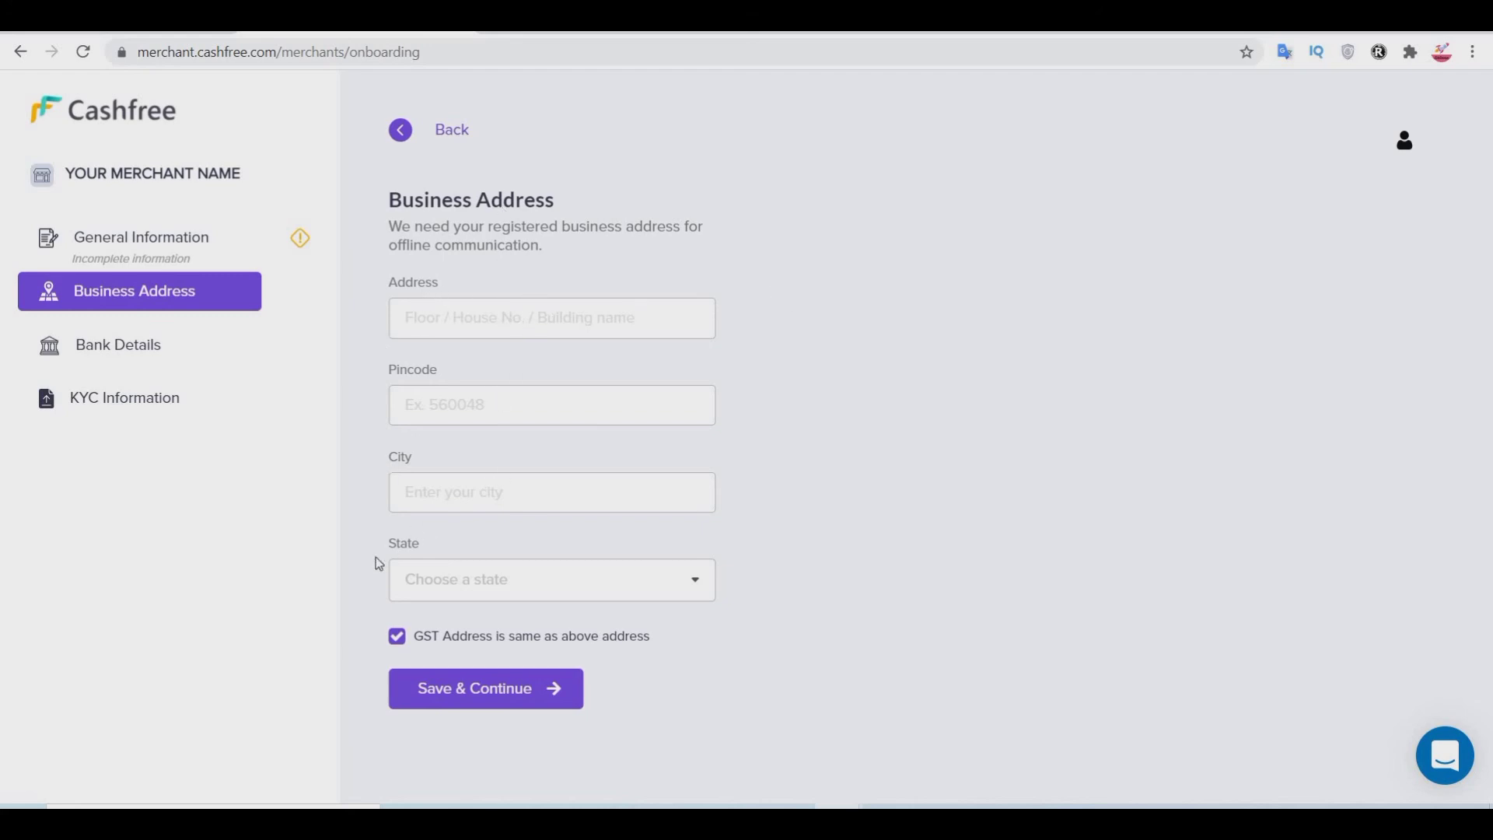
{"action": "left_click", "coordinate": [156, 348]}
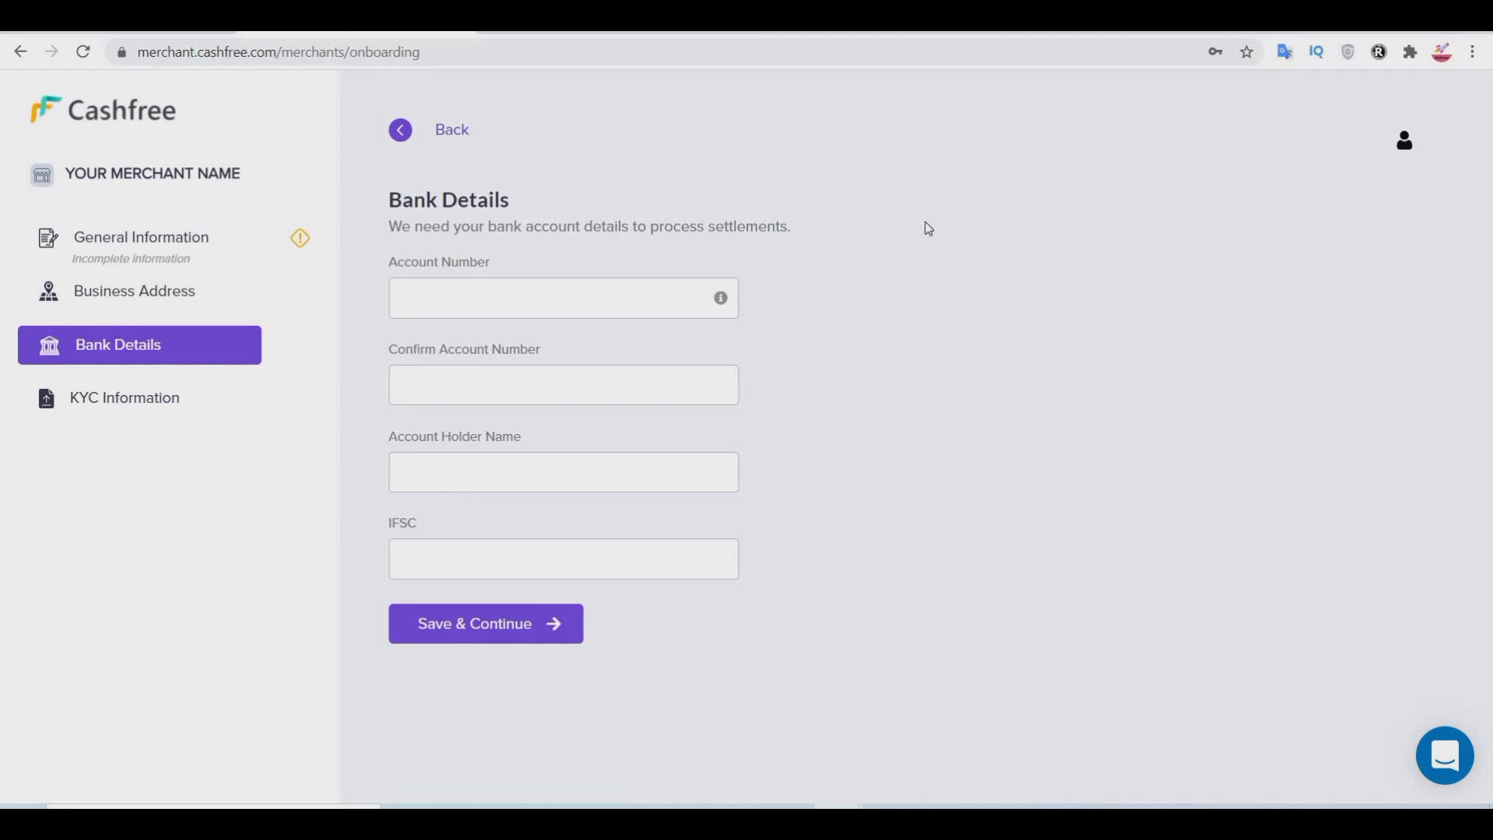
Step: Open KYC Information and highlight the Proprietor PAN and GSTIN labels
{"action": "left_click", "coordinate": [103, 413]}
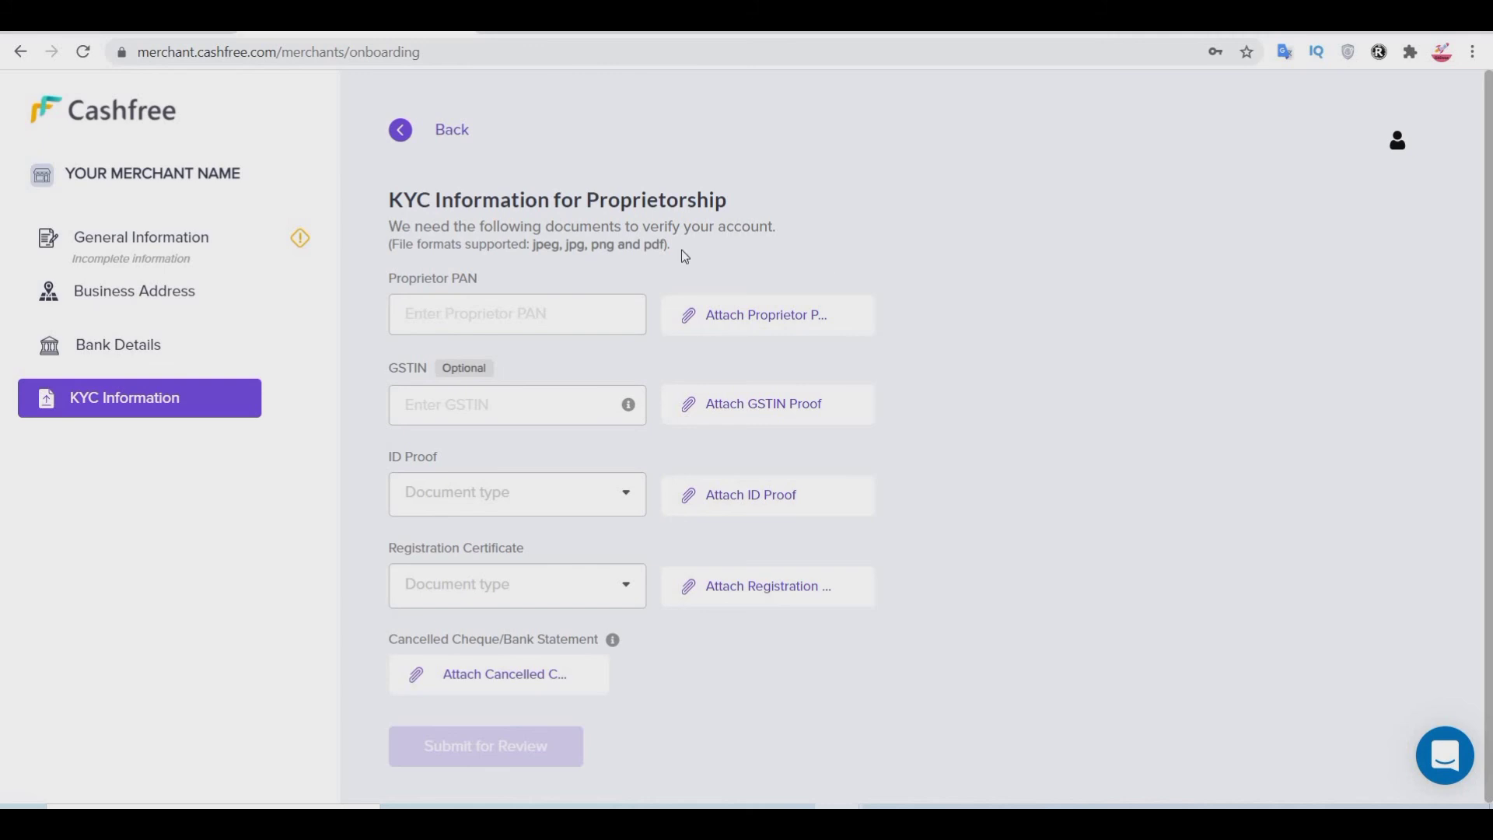
{"action": "left_click_drag", "start_coordinate": [385, 273], "coordinate": [639, 273]}
{"action": "left_click", "coordinate": [640, 274]}
{"action": "left_click_drag", "start_coordinate": [390, 368], "coordinate": [587, 360]}
{"action": "left_click", "coordinate": [587, 362]}
Step: Choose Driving Licence as ID proof, browse Registration Certificate types, then return to General Information
{"action": "left_click", "coordinate": [482, 502]}
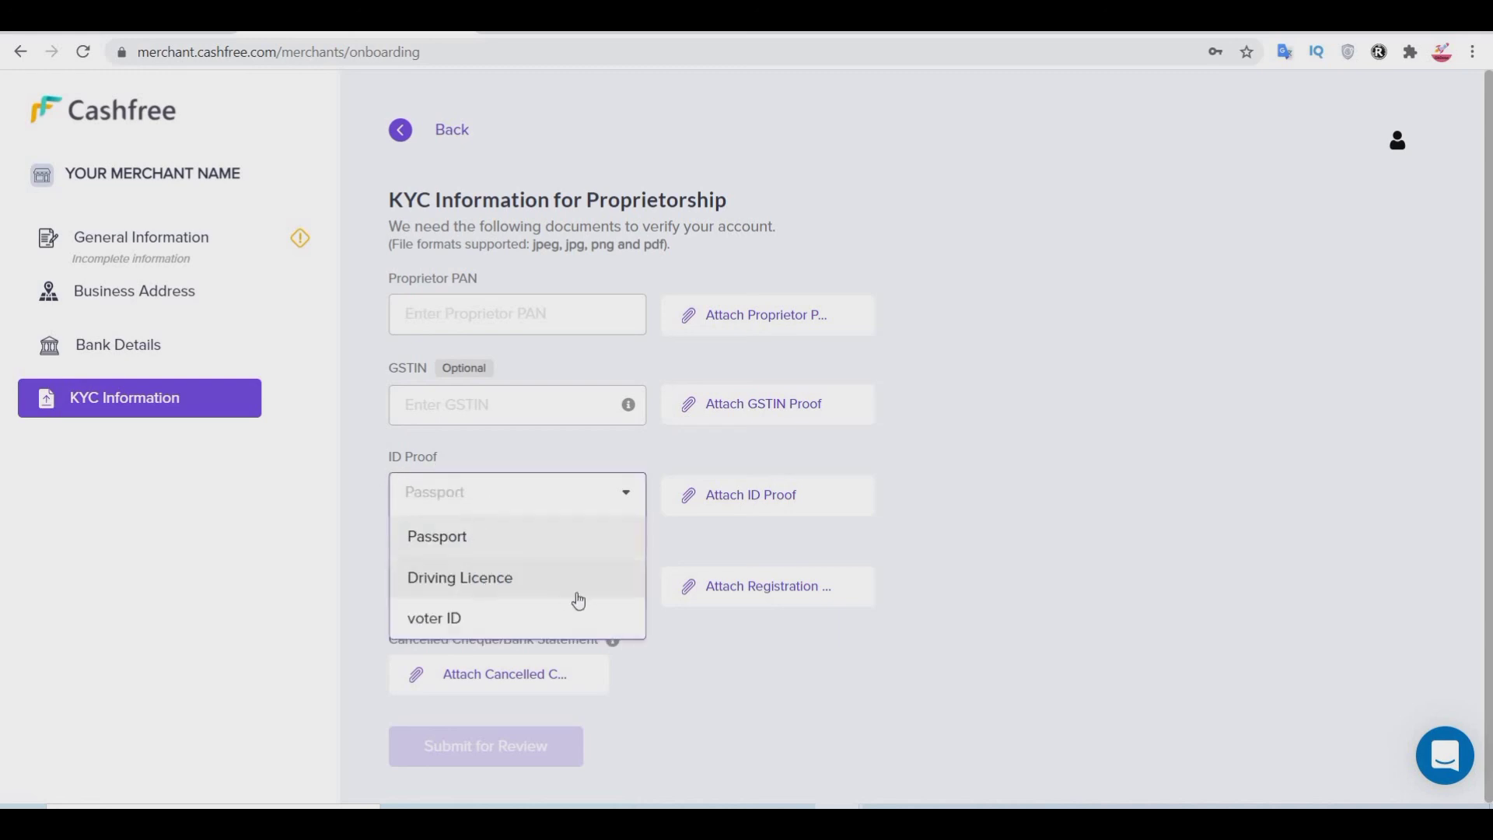
{"action": "left_click", "coordinate": [515, 599]}
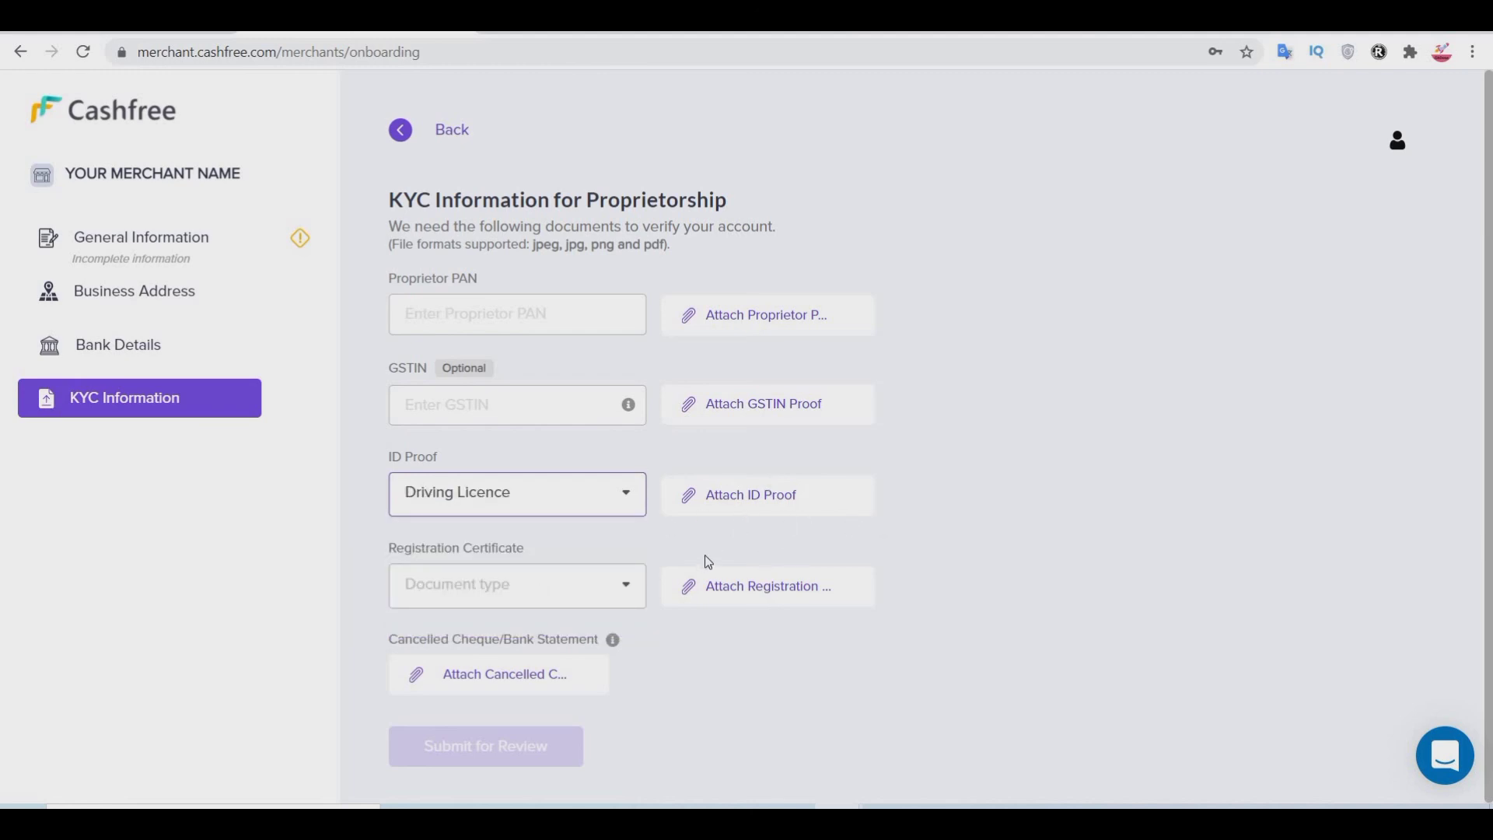
{"action": "left_click", "coordinate": [542, 584]}
{"action": "left_click", "coordinate": [831, 694]}
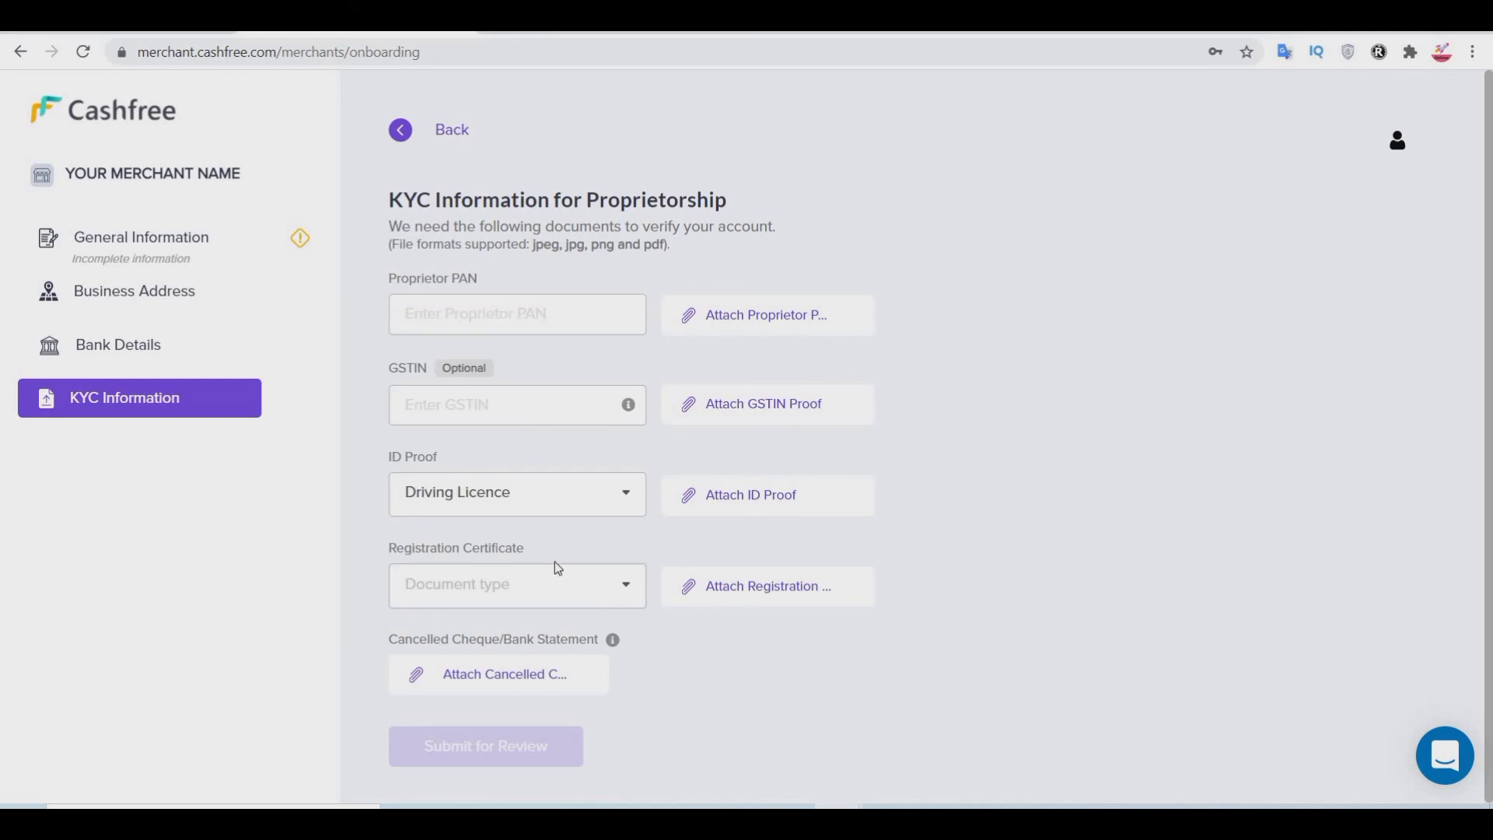
{"action": "left_click", "coordinate": [545, 584]}
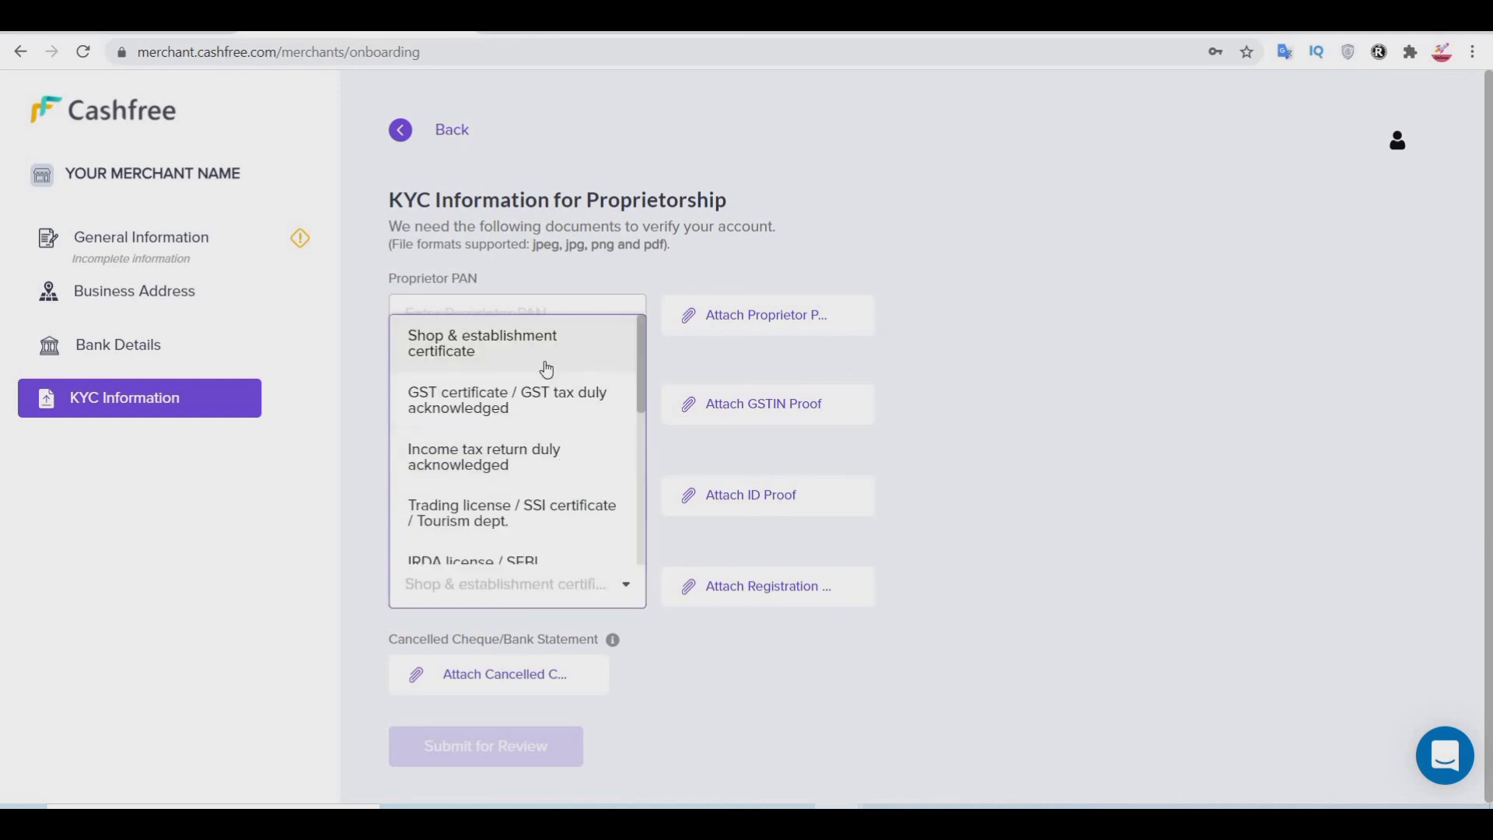
{"action": "scroll", "coordinate": [548, 373], "scroll_direction": "down", "scroll_amount": 5}
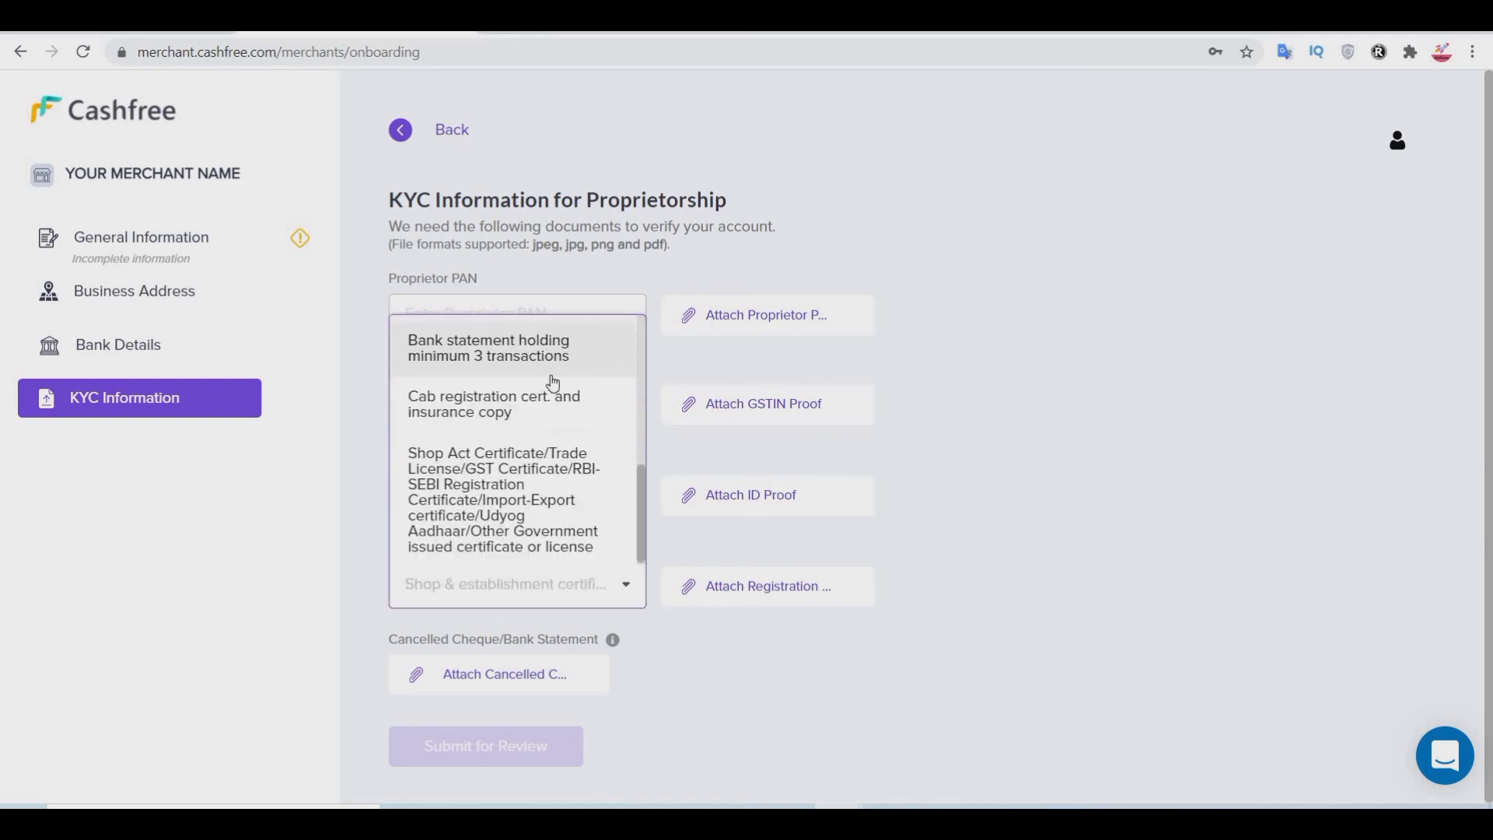
{"action": "scroll", "coordinate": [553, 382], "scroll_direction": "up", "scroll_amount": 5}
{"action": "left_click", "coordinate": [184, 253]}
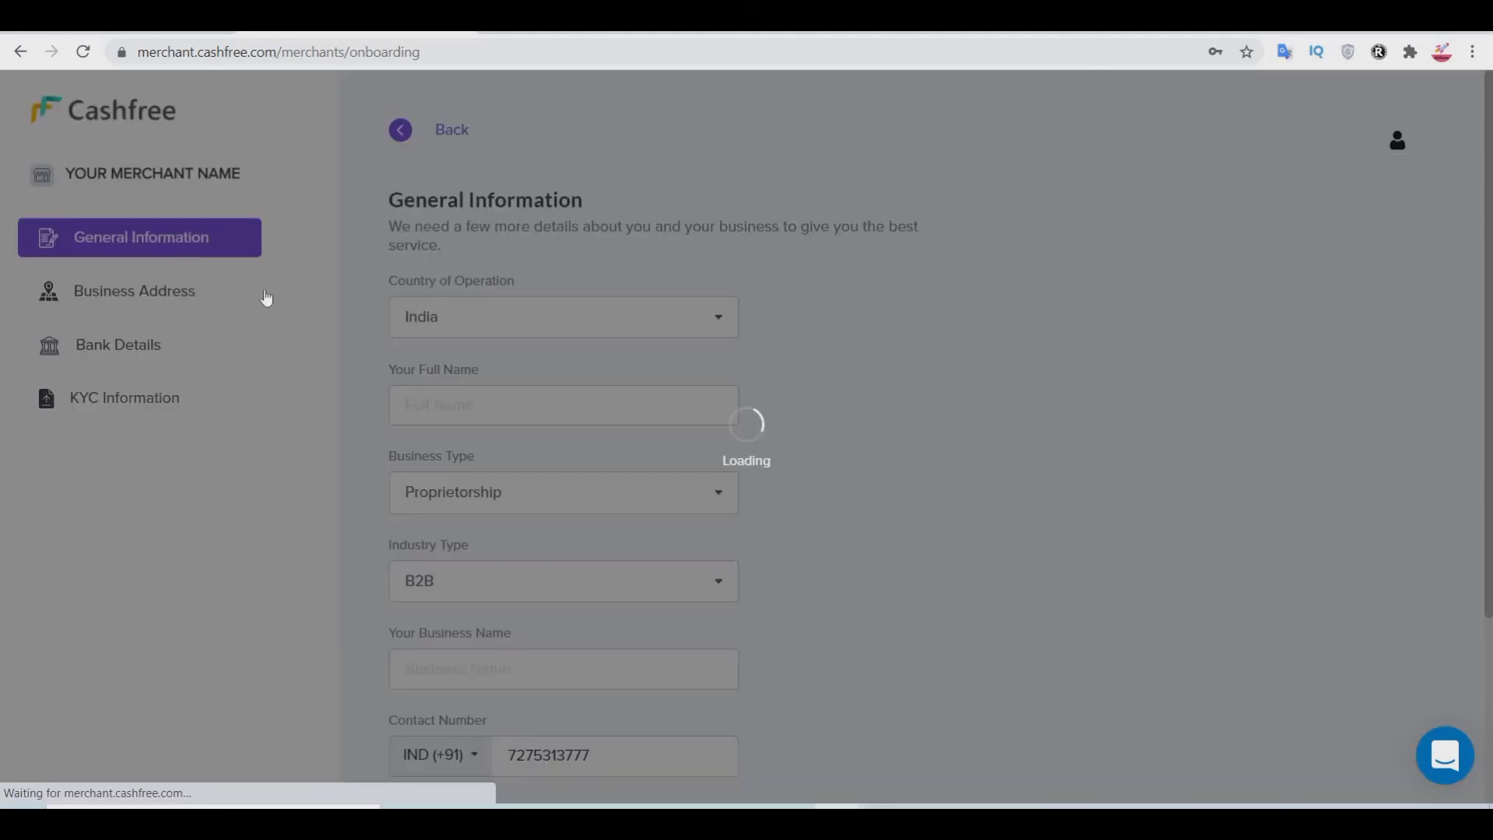
Step: Switch Business Type to Individual, then check the KYC form's Individual PAN and Driving Licence ID proof
{"action": "left_click", "coordinate": [563, 505]}
{"action": "left_click", "coordinate": [464, 528]}
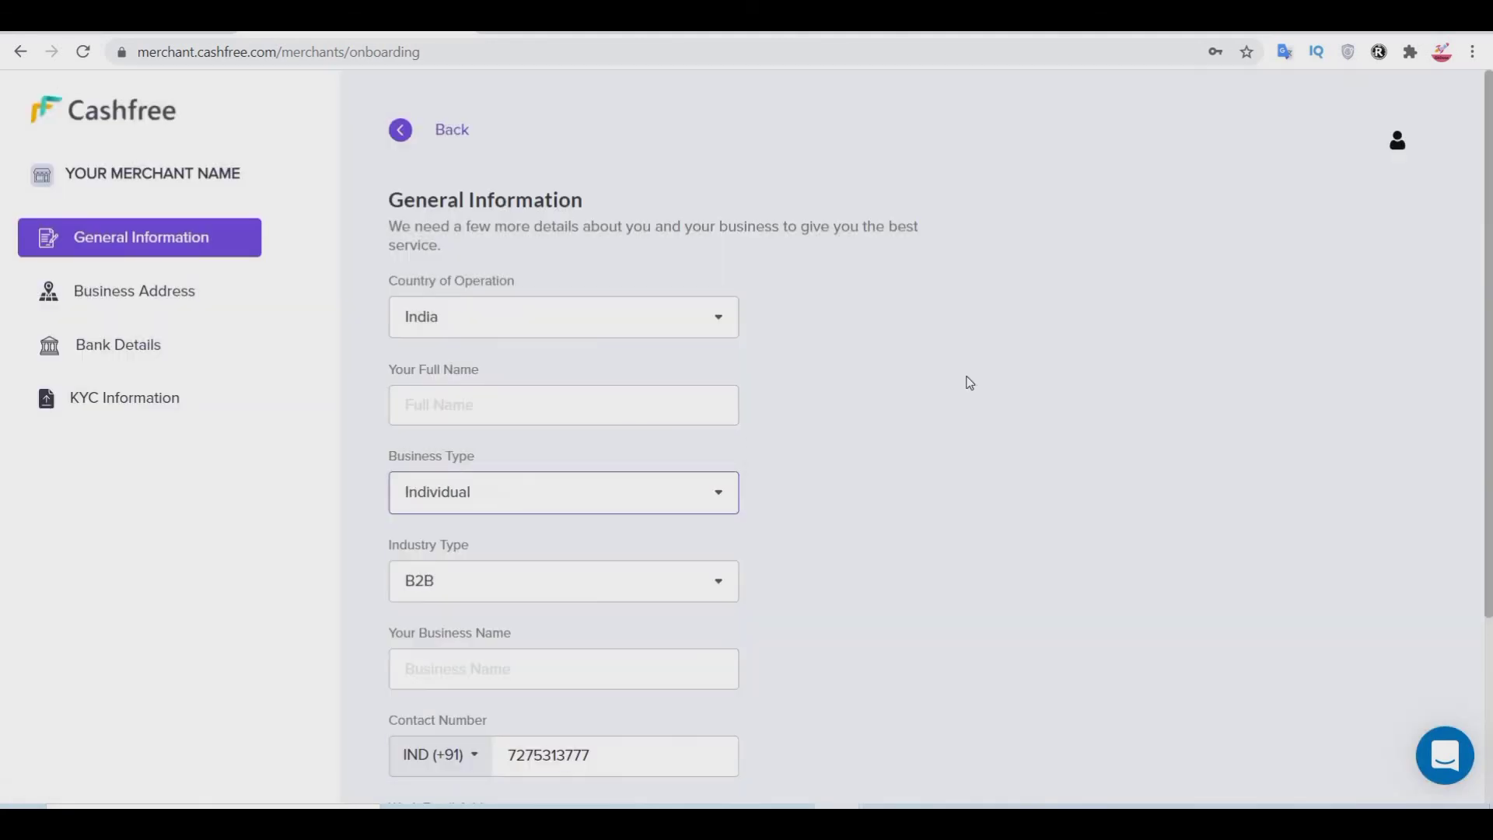
{"action": "left_click", "coordinate": [161, 398]}
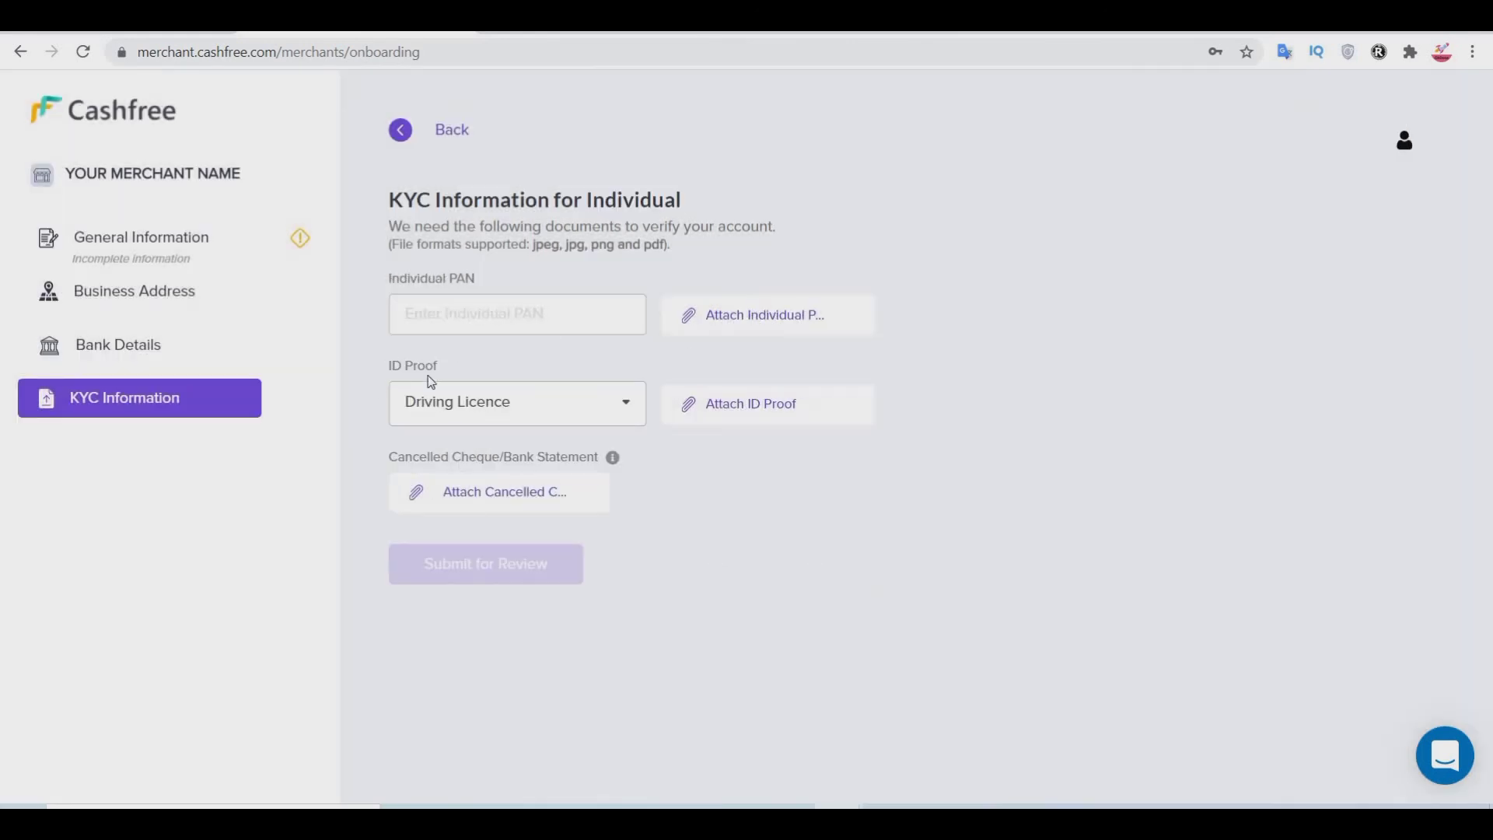
{"action": "left_click", "coordinate": [435, 308]}
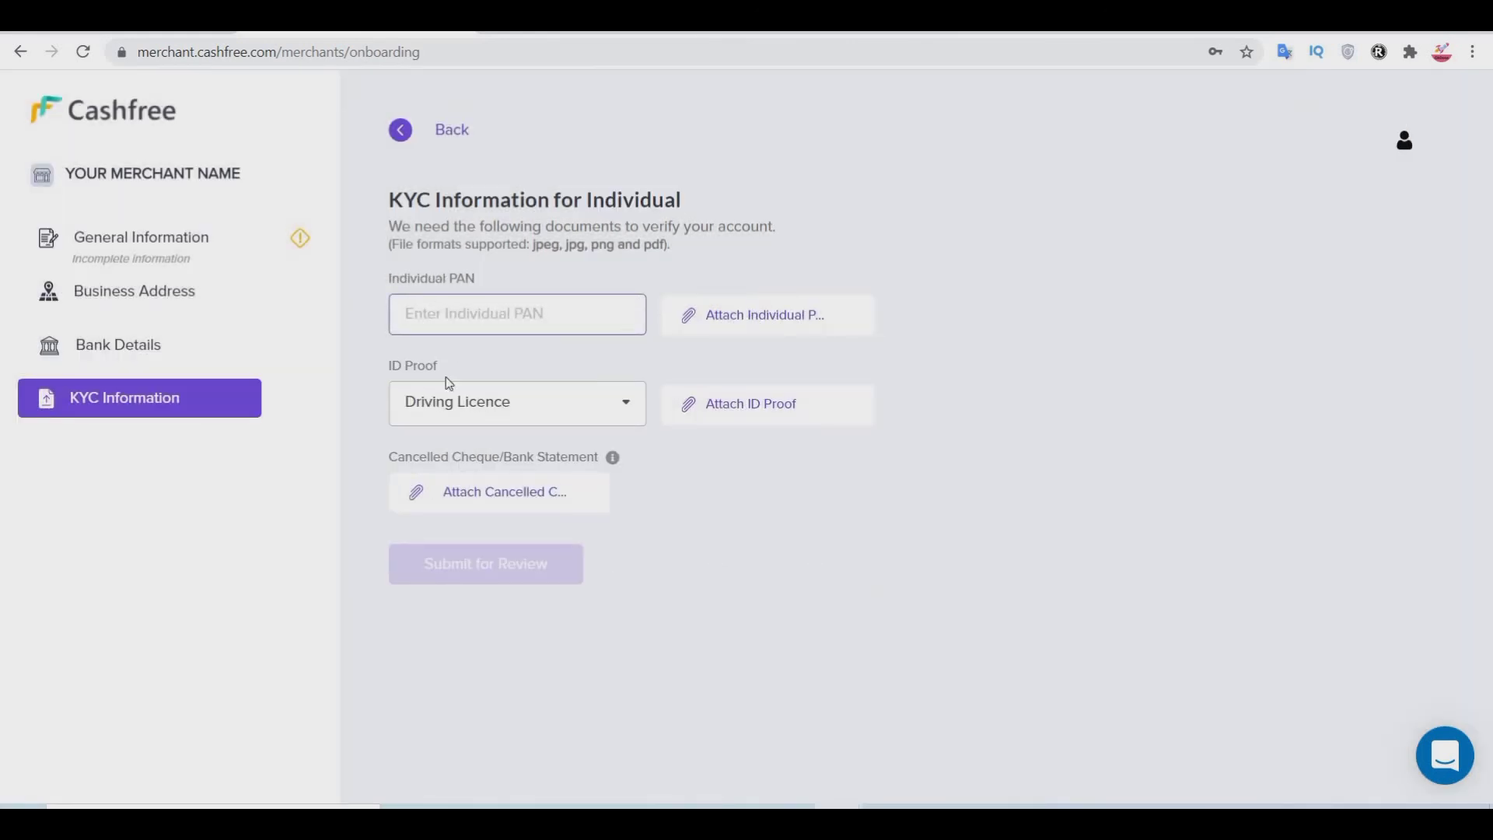
{"action": "left_click", "coordinate": [483, 418]}
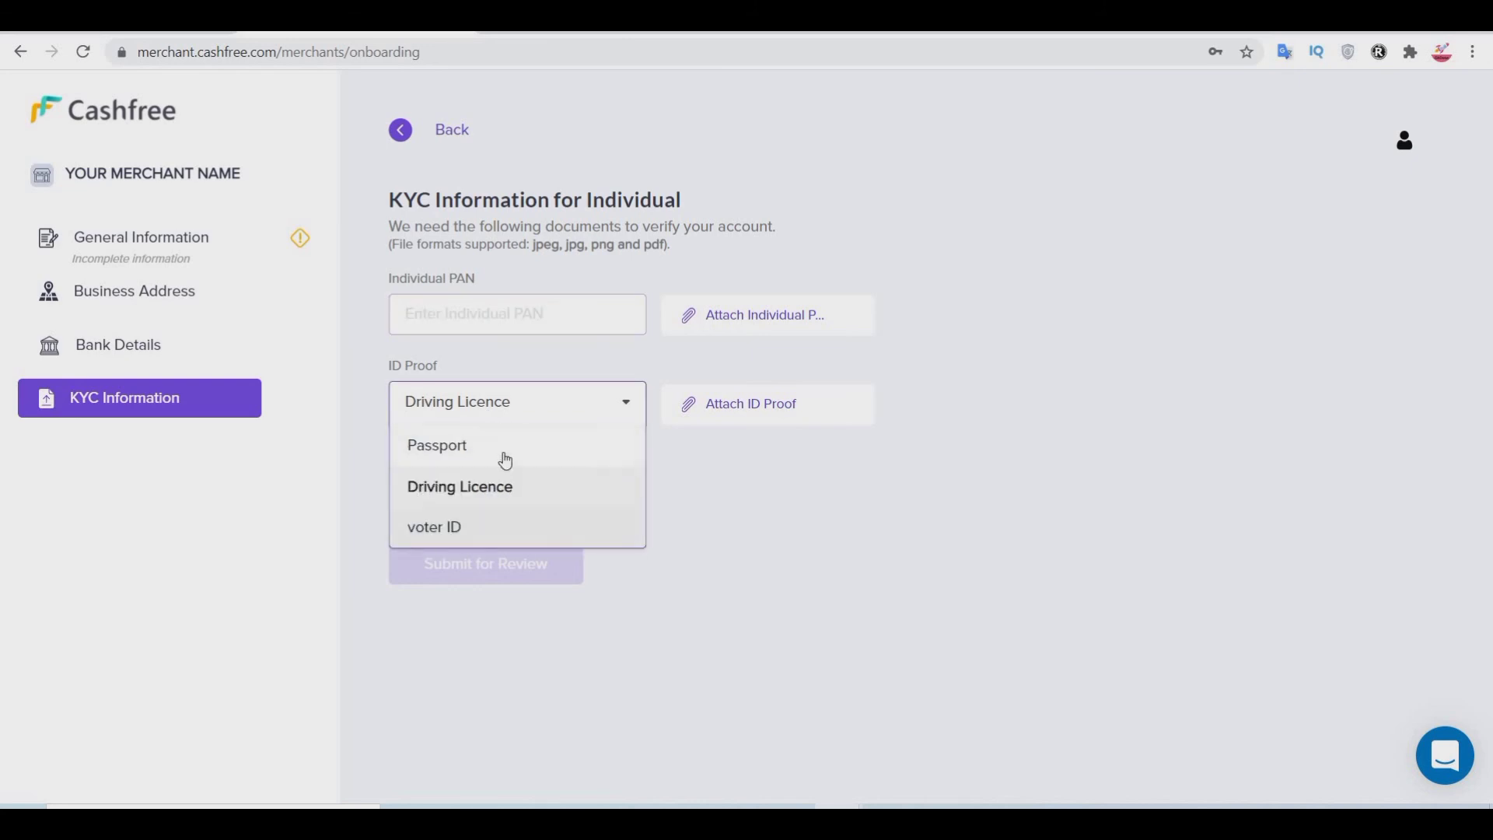
{"action": "left_click", "coordinate": [569, 501]}
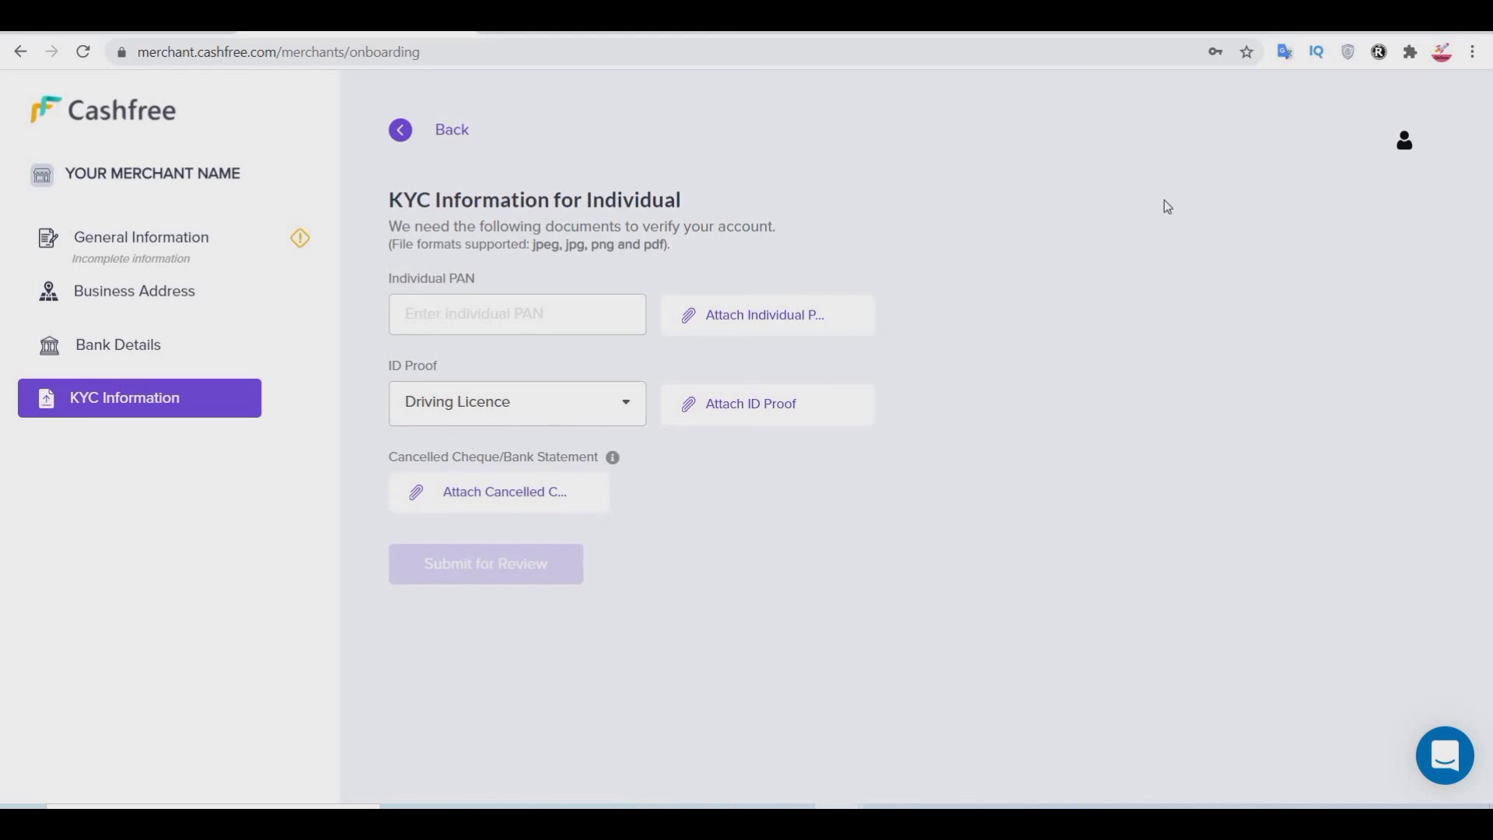
Step: Go back to the test-environment landing page and skim its Payment Gateway, Payouts and Auto Collect products
{"action": "left_click", "coordinate": [95, 118]}
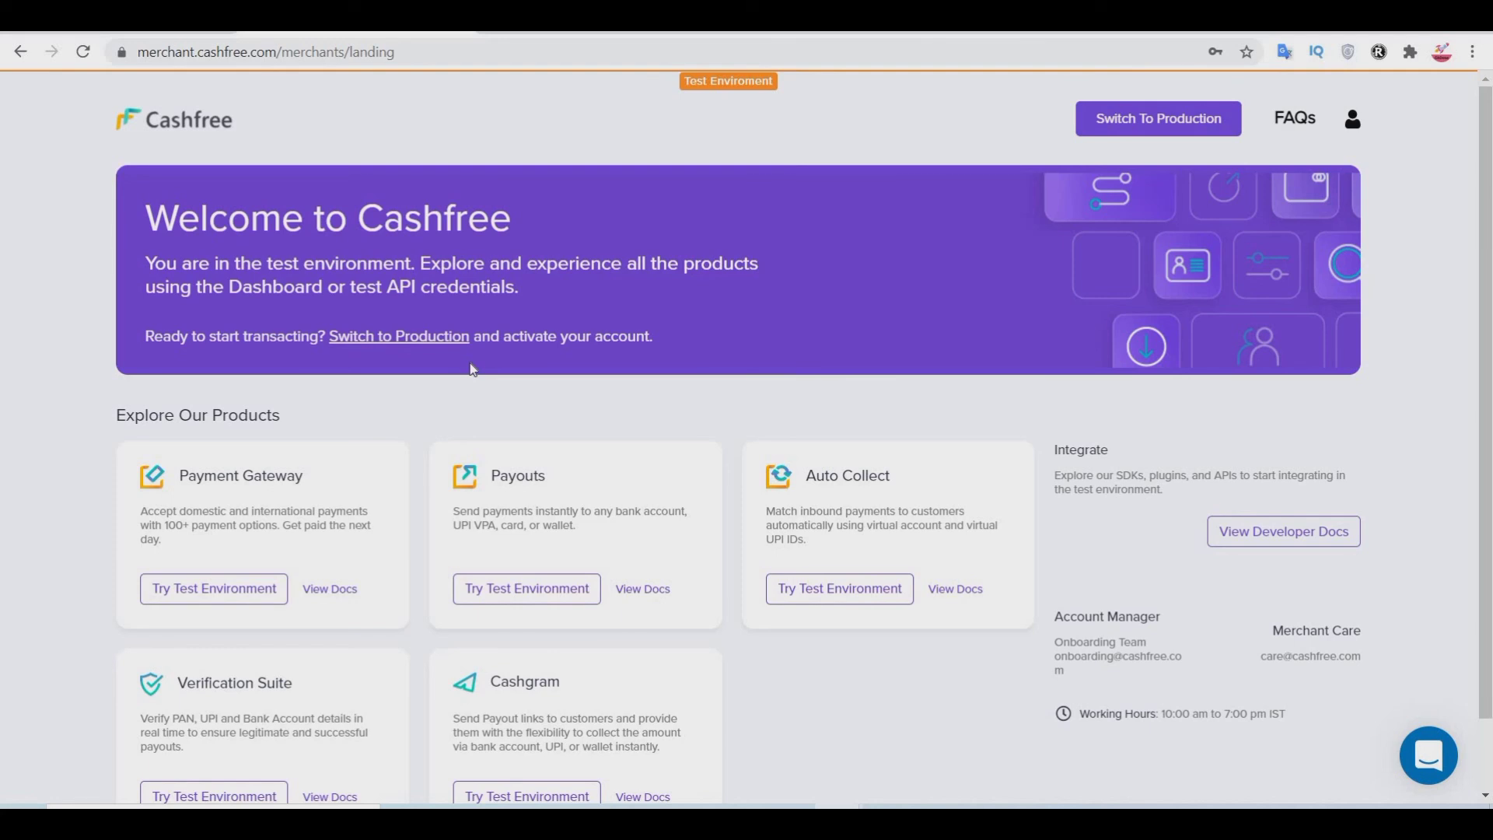
{"action": "scroll", "coordinate": [521, 350], "scroll_direction": "down", "scroll_amount": 2}
{"action": "scroll", "coordinate": [879, 336], "scroll_direction": "up", "scroll_amount": 2}
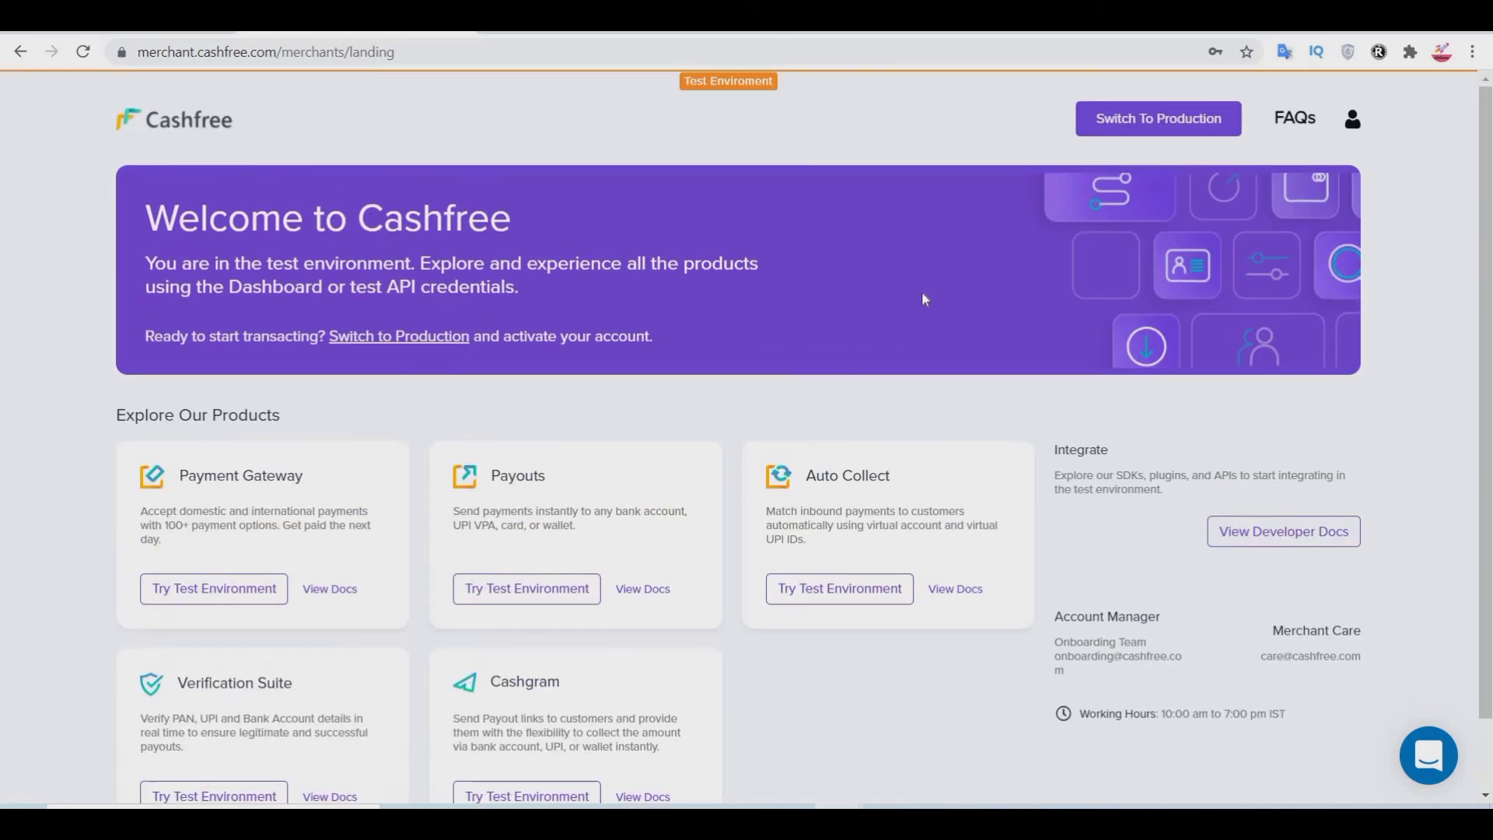